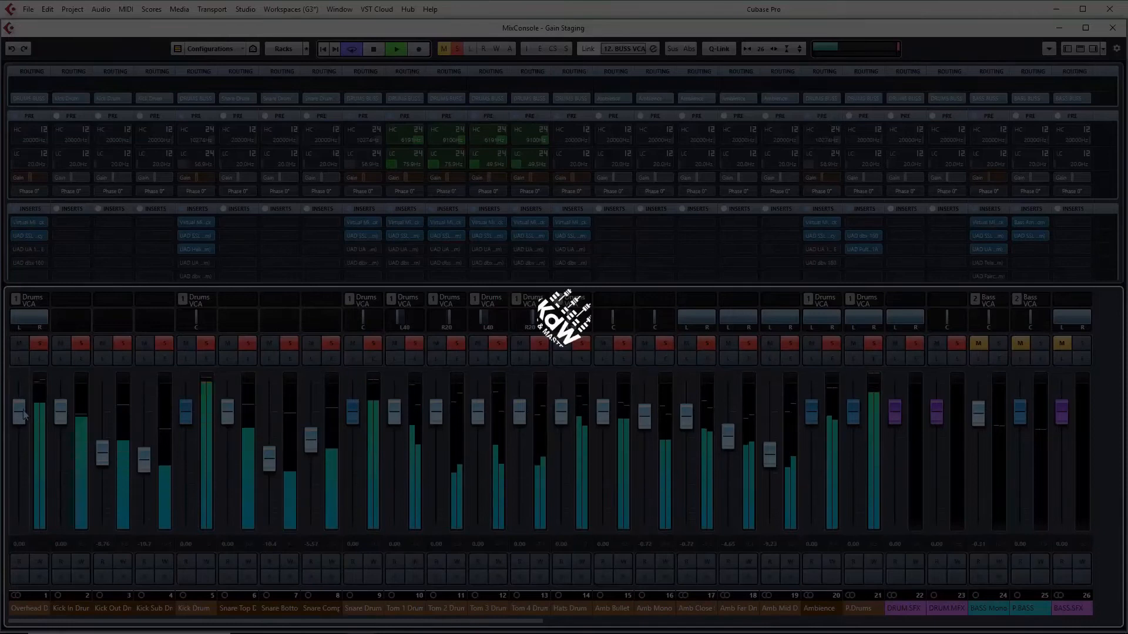
# Lower the Overhead and Kick Drum channel faders in the MixConsole, toggling the Snare Drum channel's solo
pyautogui.moveTo(19, 412); pyautogui.dragTo(21, 471)
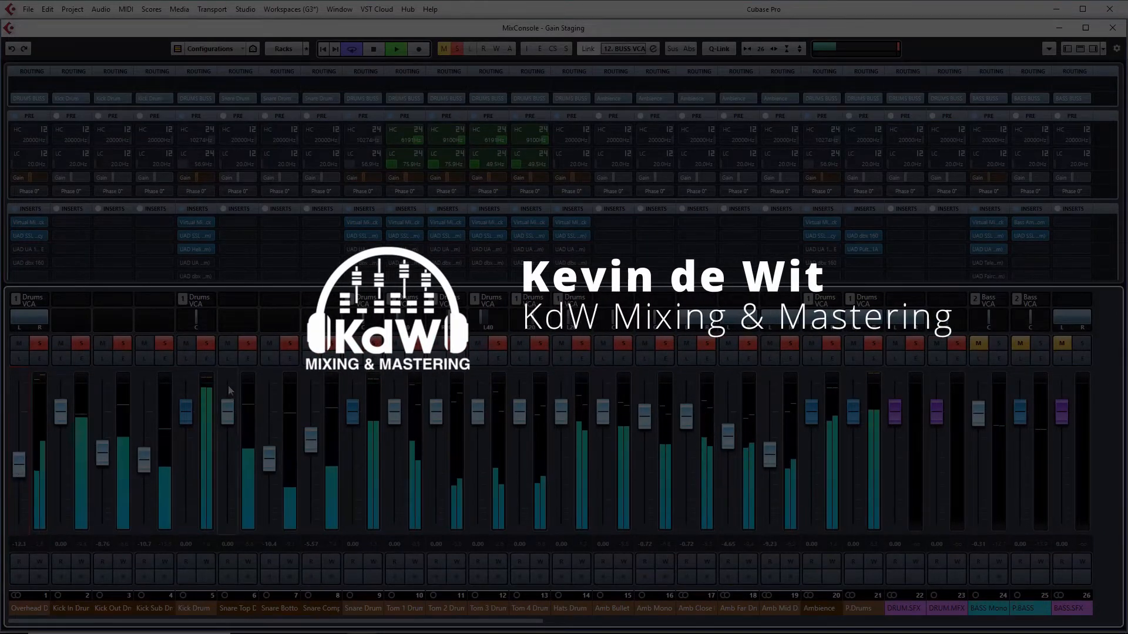
pyautogui.click(373, 344)
pyautogui.moveTo(185, 418)
pyautogui.mouseDown()
pyautogui.moveTo(186, 470)
pyautogui.moveTo(185, 435)
pyautogui.mouseUp()
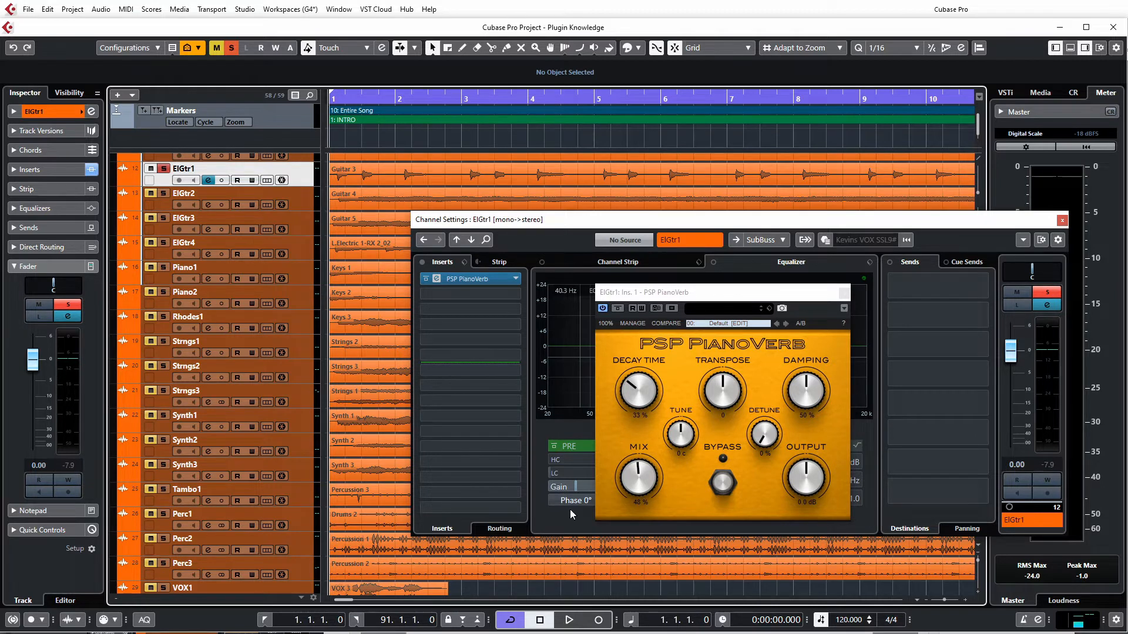
# Test PianoVerb's own bypass, bypass its insert at the channel level, and set Mix to 100%
pyautogui.click(721, 483)
pyautogui.click(721, 483)
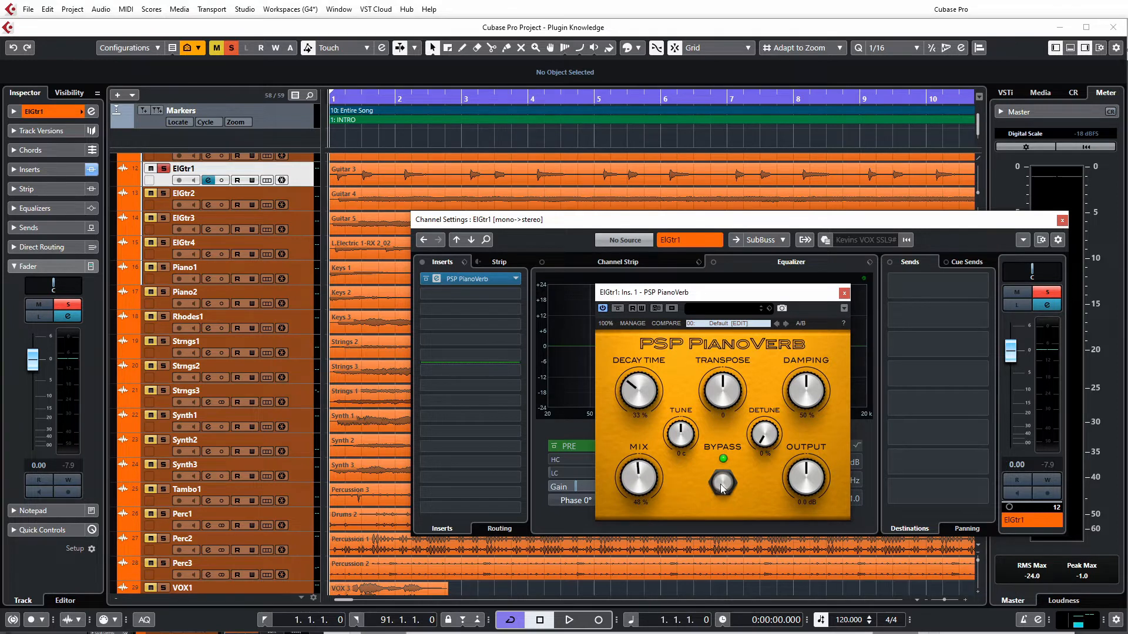
pyautogui.click(617, 308)
pyautogui.moveTo(638, 456); pyautogui.dragTo(651, 382)
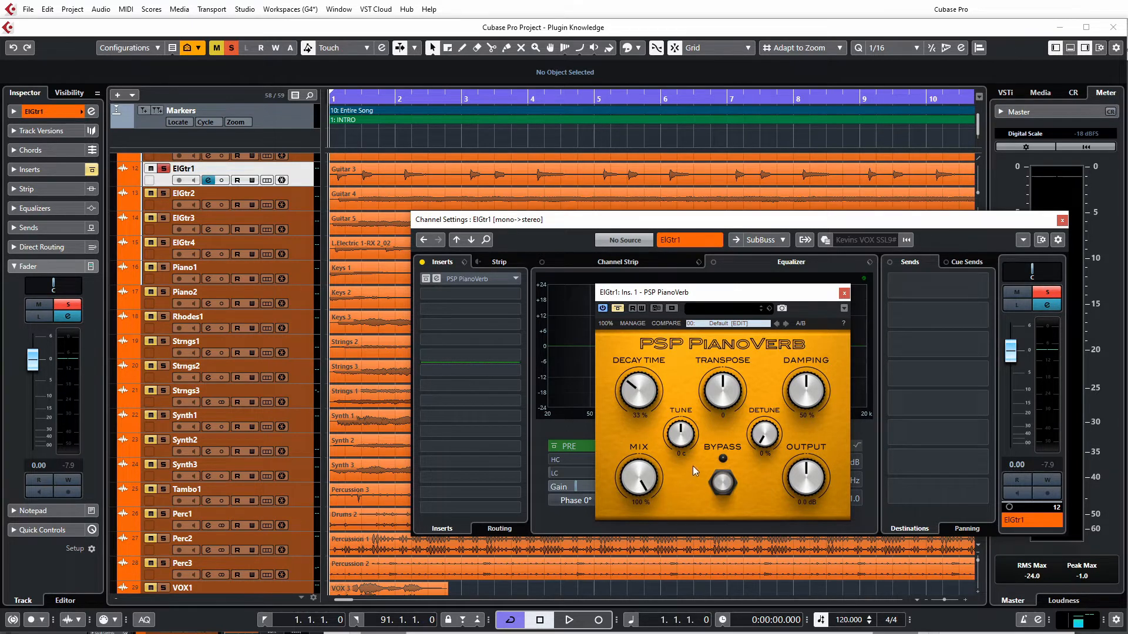
# Play the guitar with the PianoVerb insert bypassed and reactivate the insert during playback to compare dry and wet sound
pyautogui.press('space')
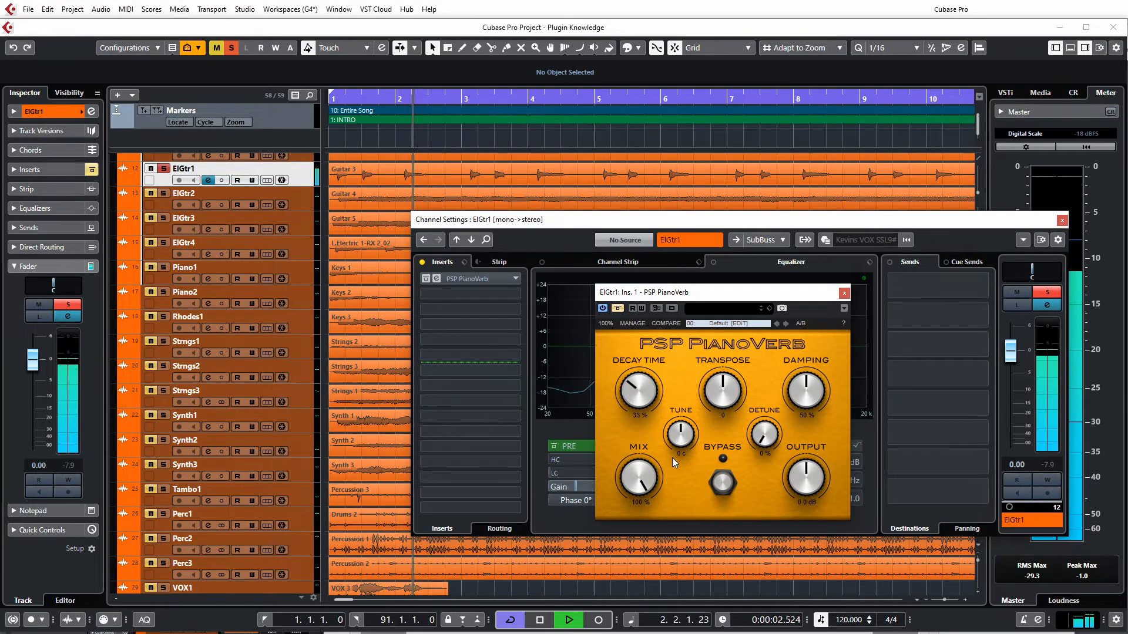
pyautogui.press('space')
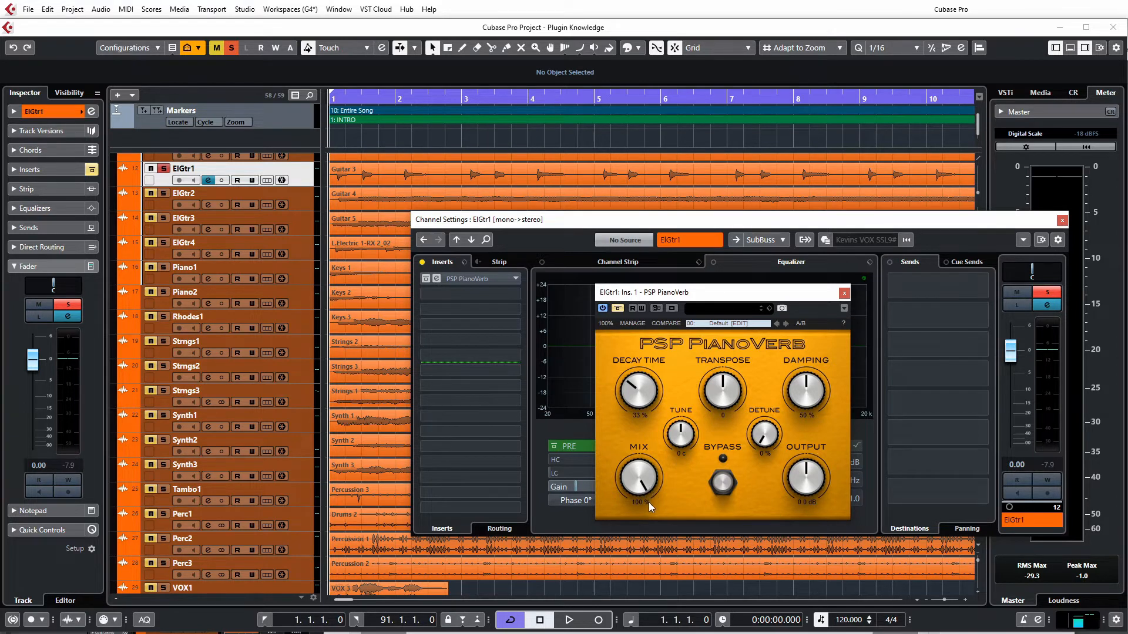
pyautogui.press('space')
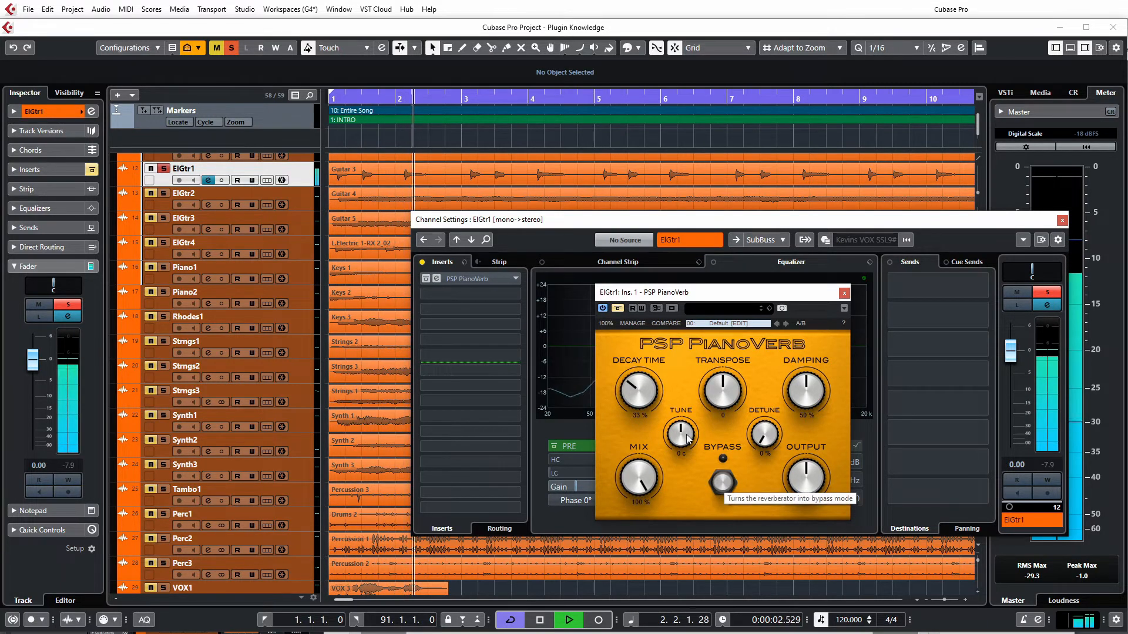
pyautogui.click(616, 309)
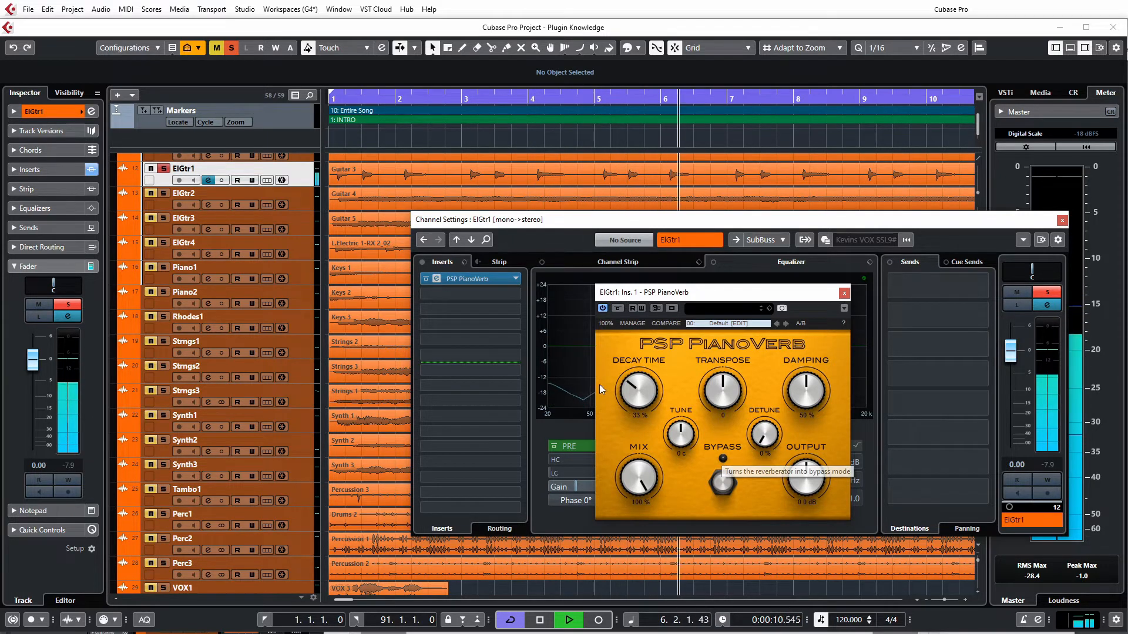
pyautogui.press('space')
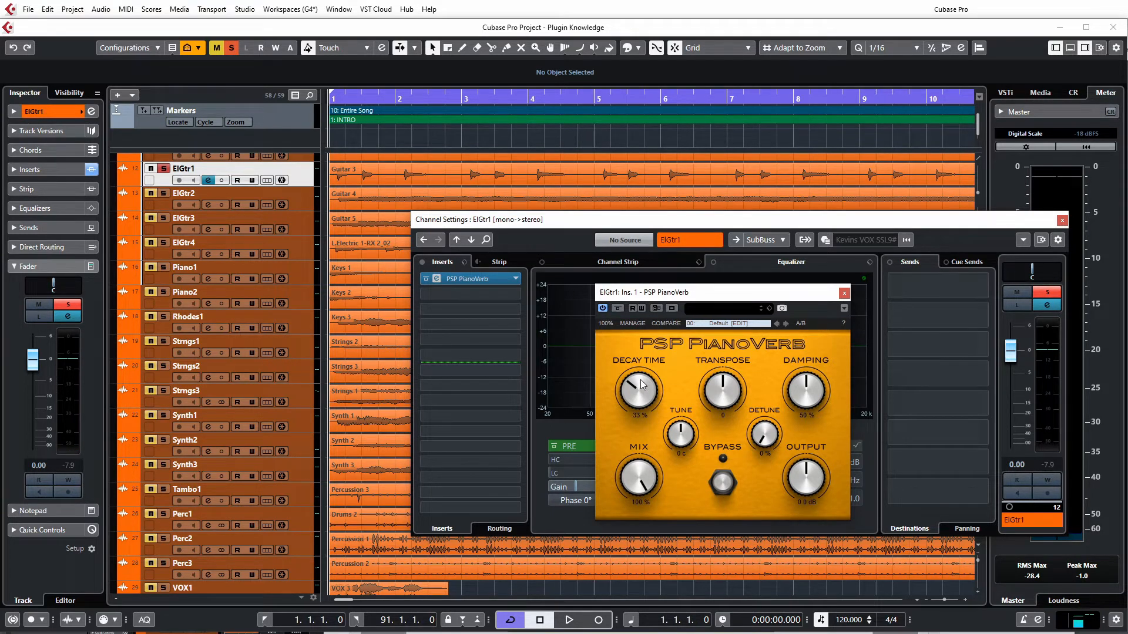
# During playback, audition PianoVerb's Decay Time at its minimum and at 100%, and settle on 54%
pyautogui.press('space')
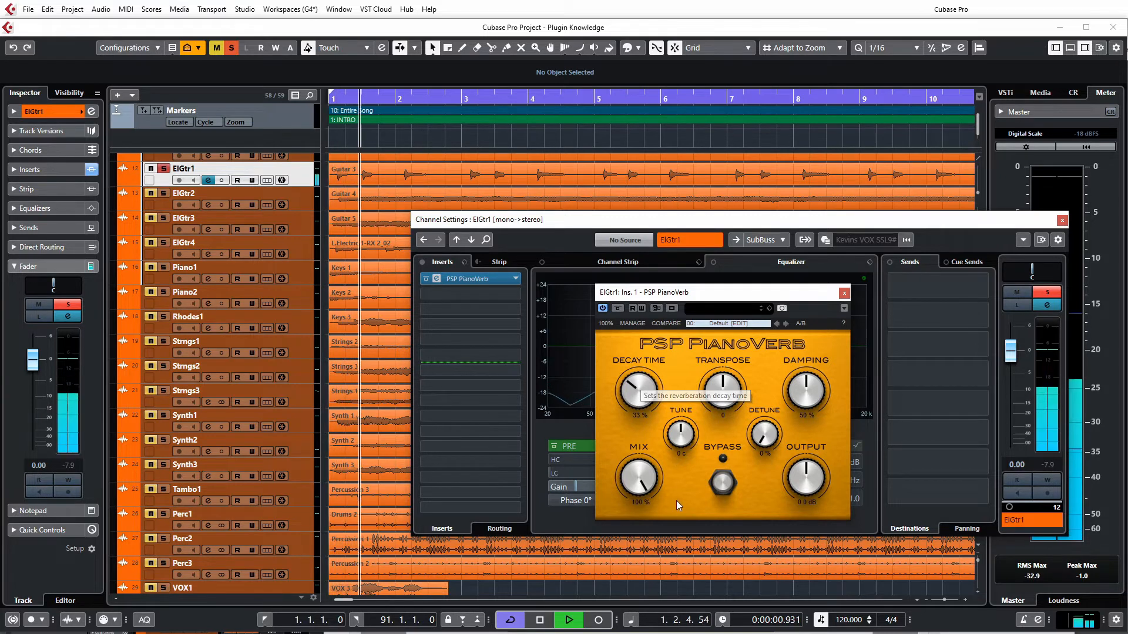
pyautogui.moveTo(640, 380); pyautogui.dragTo(639, 386)
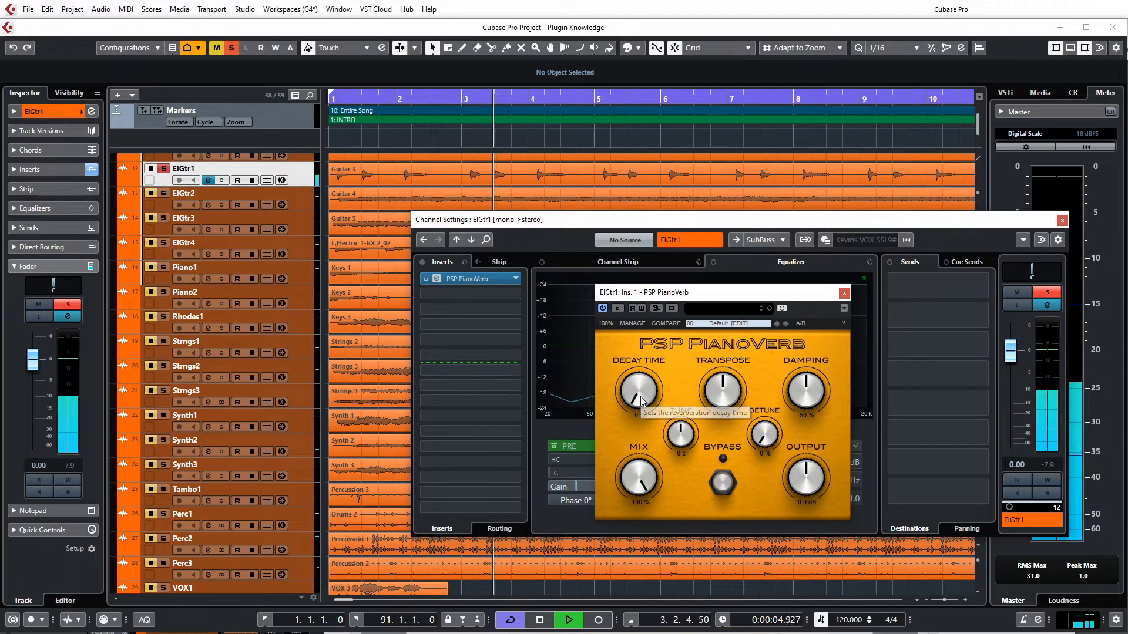
pyautogui.moveTo(642, 401); pyautogui.dragTo(630, 353)
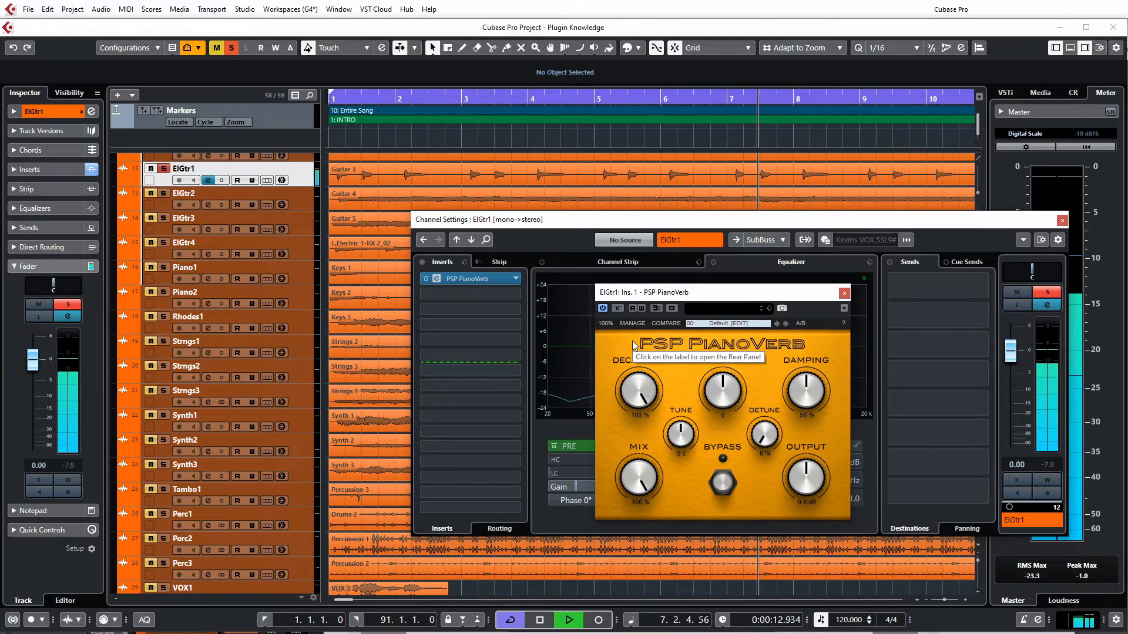
pyautogui.moveTo(639, 391); pyautogui.dragTo(656, 524)
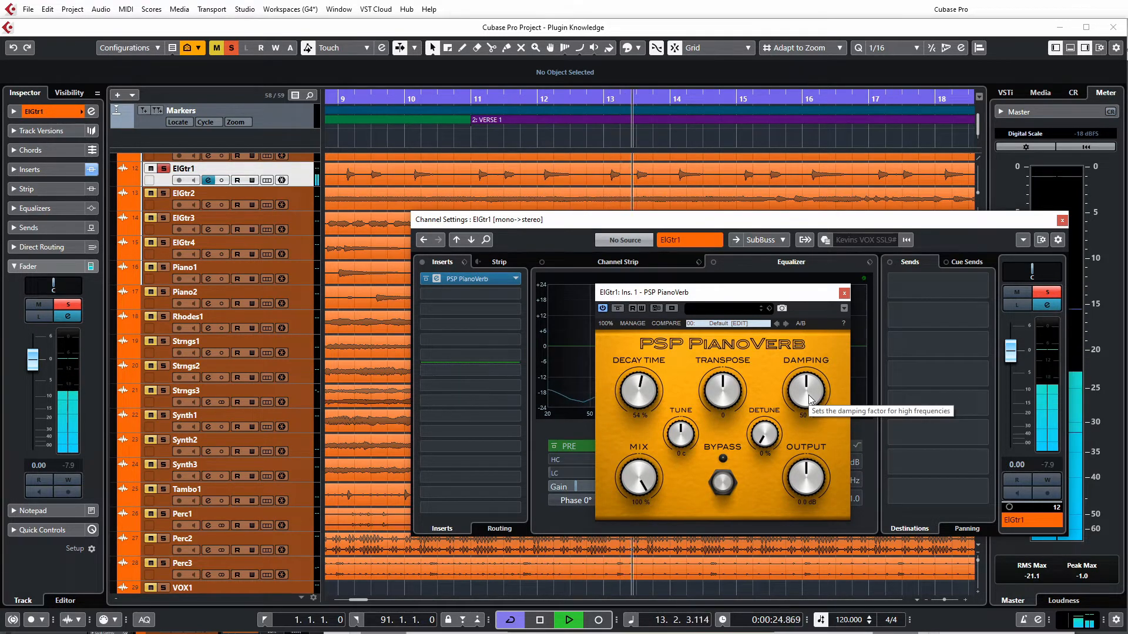
# Audition Damping at 0%, return it to 50%, and restart playback from the beginning of the project
pyautogui.moveTo(810, 399); pyautogui.dragTo(791, 404)
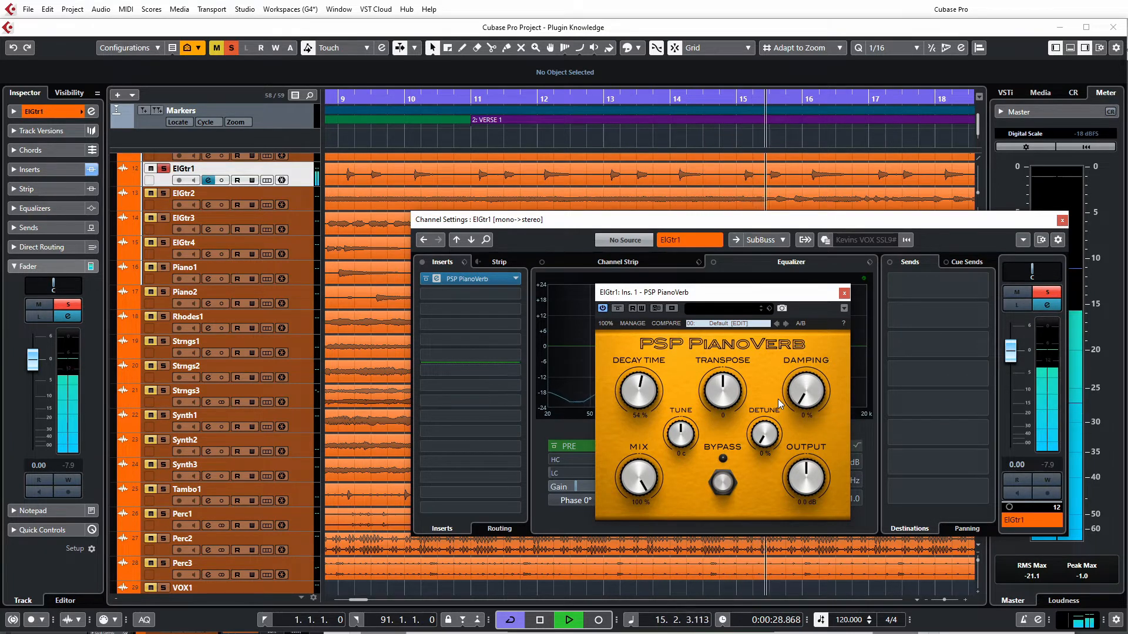
pyautogui.moveTo(804, 403); pyautogui.dragTo(812, 400)
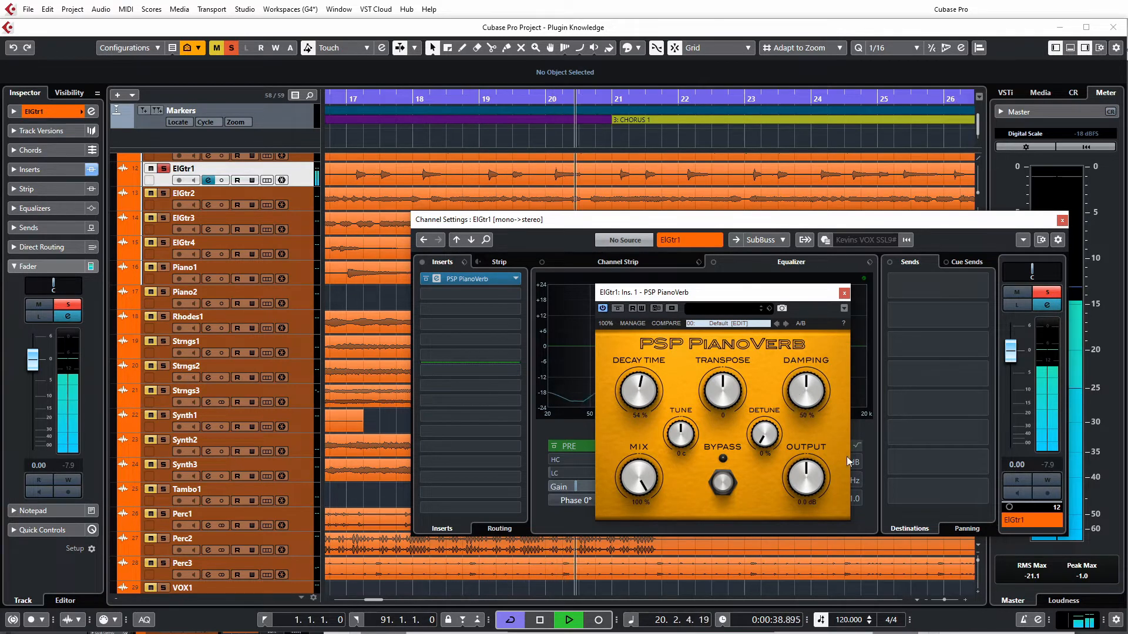
pyautogui.press('Home')
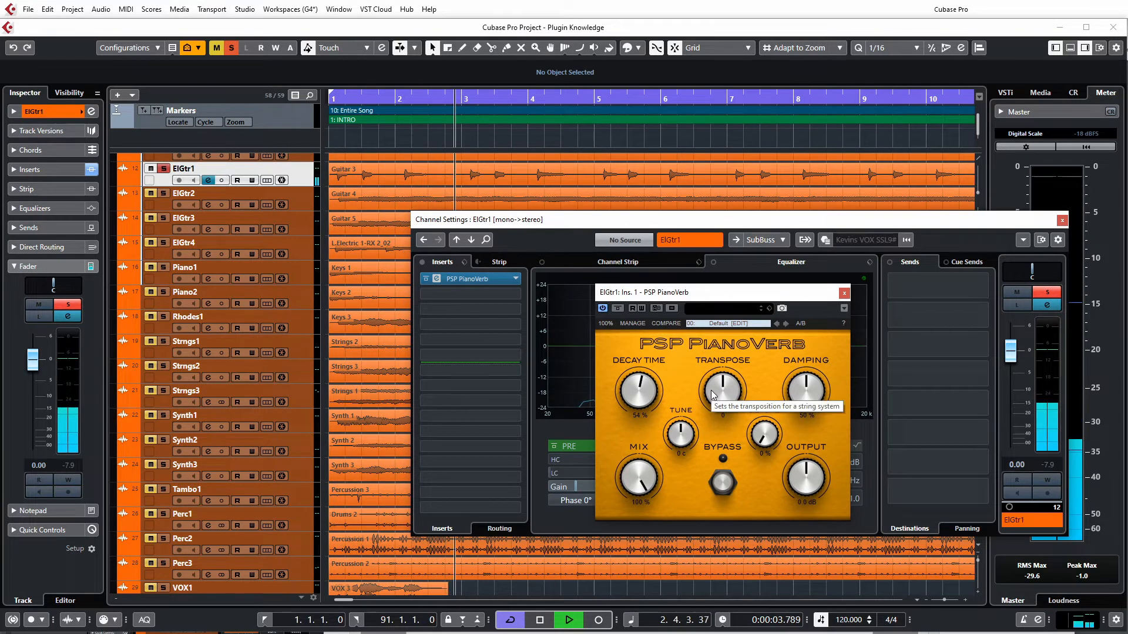
# Raise Decay Time to 67% and audition Transpose at 24 sharp and 24 flat before returning it to 0
pyautogui.moveTo(625, 390); pyautogui.dragTo(625, 379)
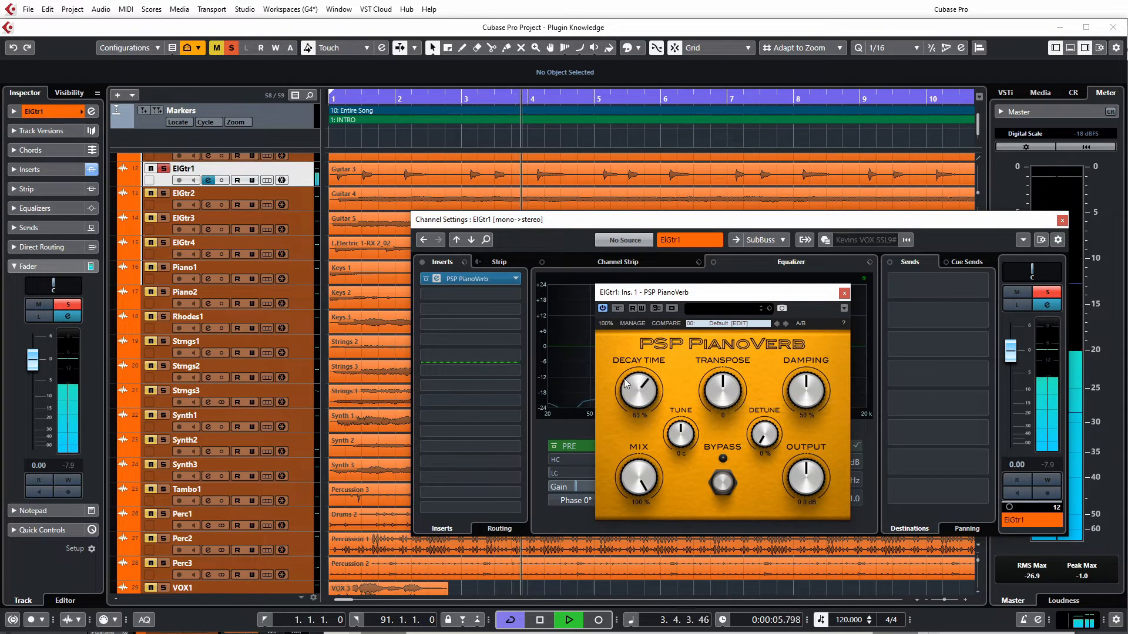
pyautogui.moveTo(729, 340); pyautogui.dragTo(734, 293)
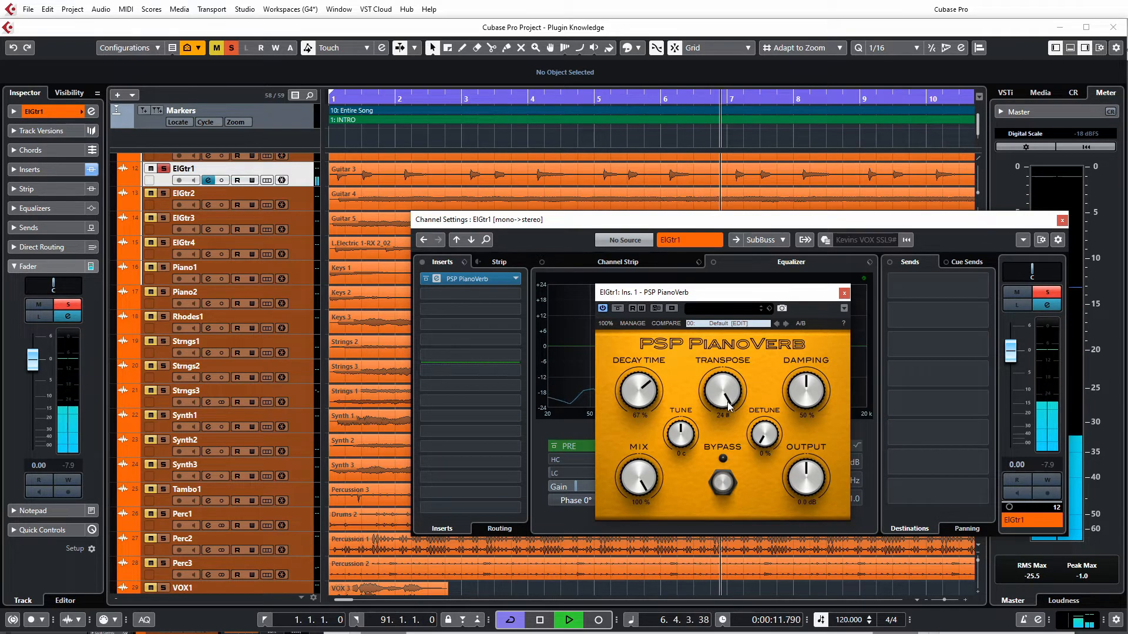
pyautogui.moveTo(726, 393); pyautogui.dragTo(731, 415)
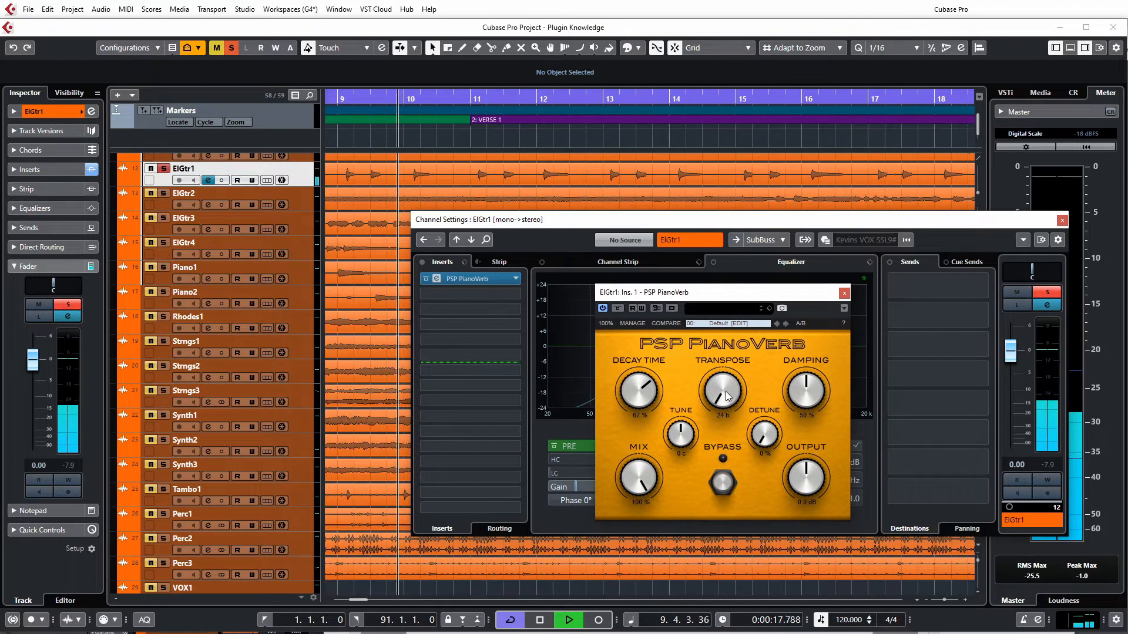
pyautogui.moveTo(725, 391); pyautogui.dragTo(720, 301)
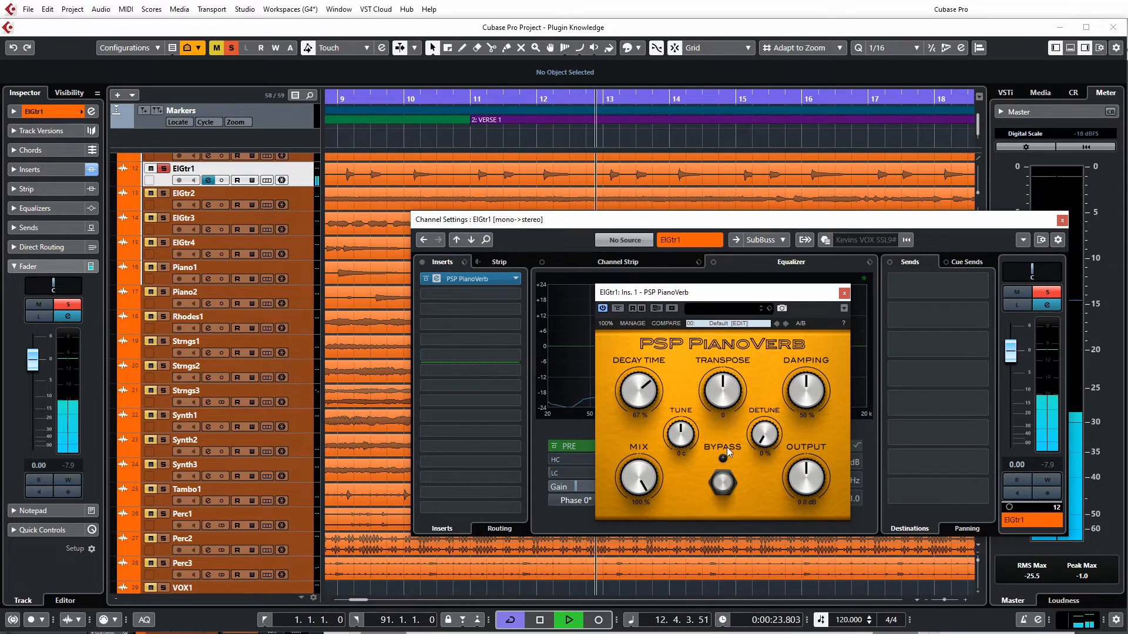
pyautogui.press('space')
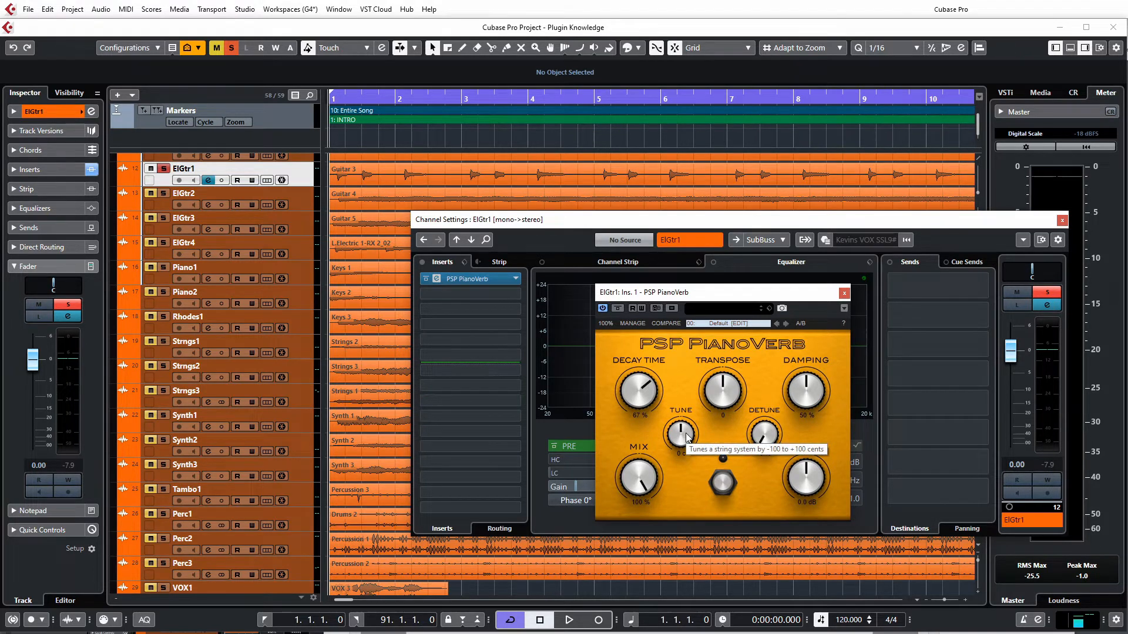
# Audition PianoVerb's Tune at -100 cents during playback and reset it to 0 cents
pyautogui.press('space')
pyautogui.moveTo(680, 441); pyautogui.dragTo(688, 533)
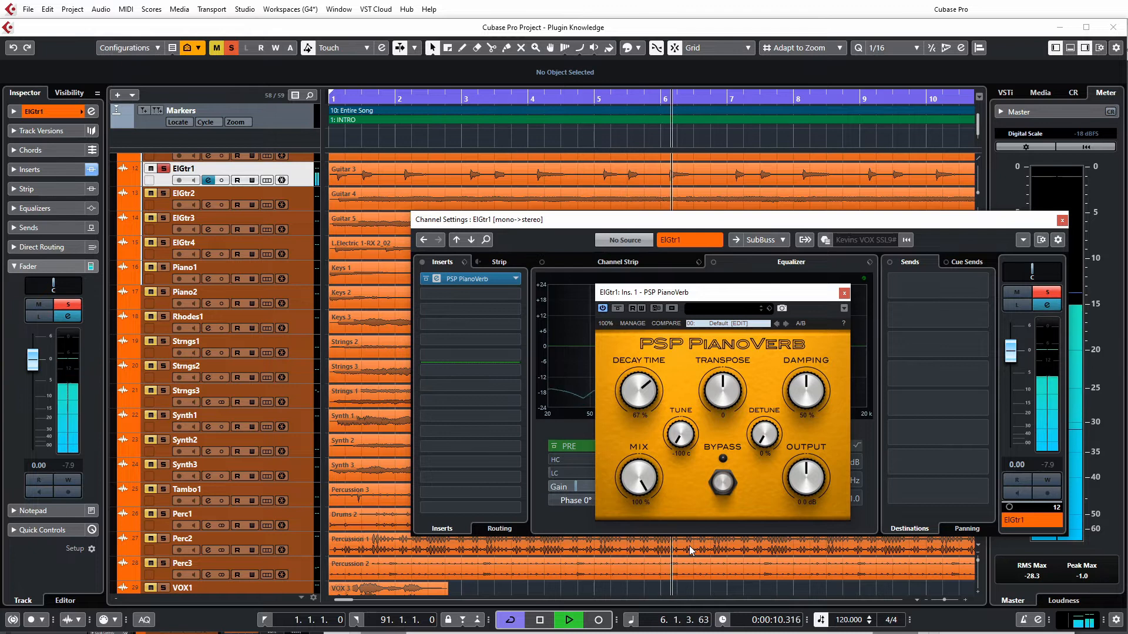
pyautogui.doubleClick(680, 436)
pyautogui.press('space')
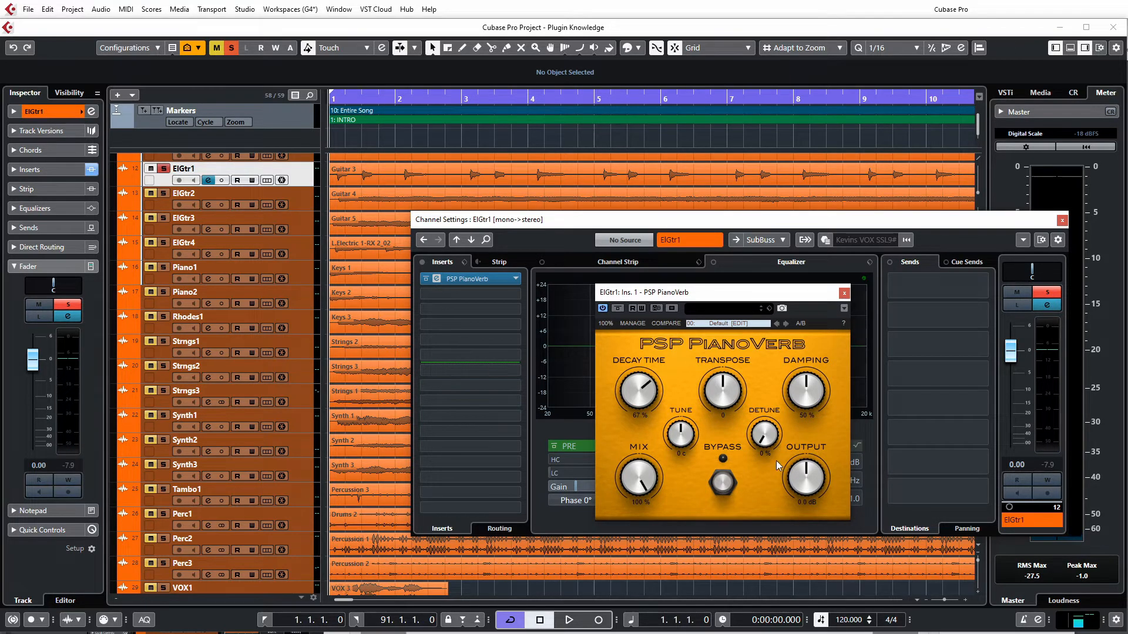
# Audition PianoVerb's Detune at 100% during playback and bring it back to 0%
pyautogui.press('space')
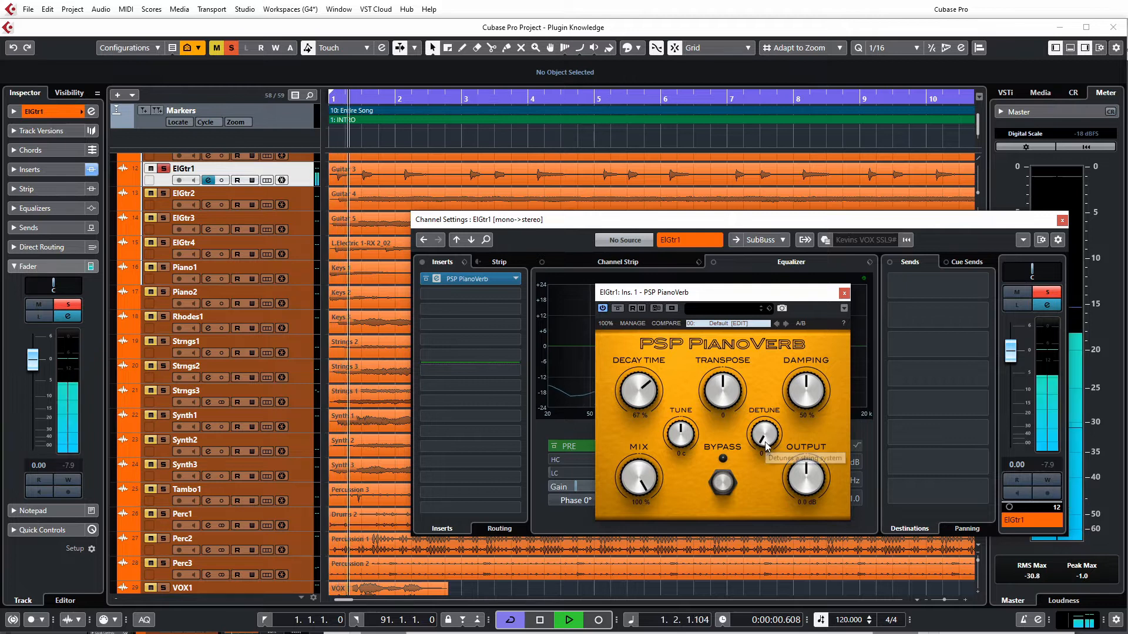
pyautogui.moveTo(766, 434); pyautogui.dragTo(792, 294)
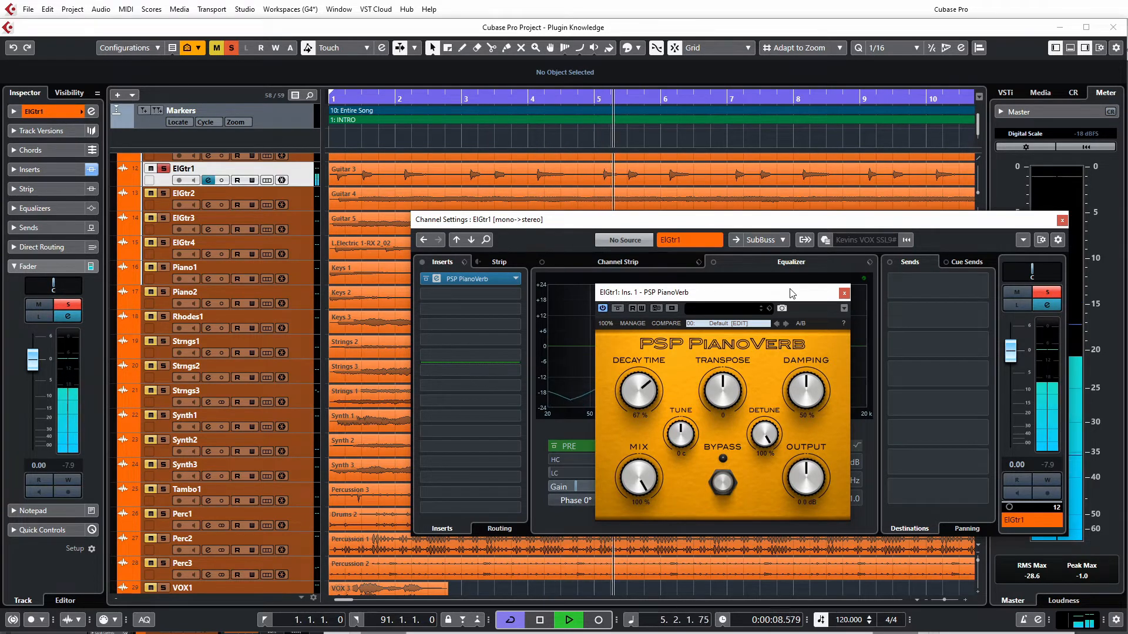
pyautogui.moveTo(792, 294); pyautogui.dragTo(740, 523)
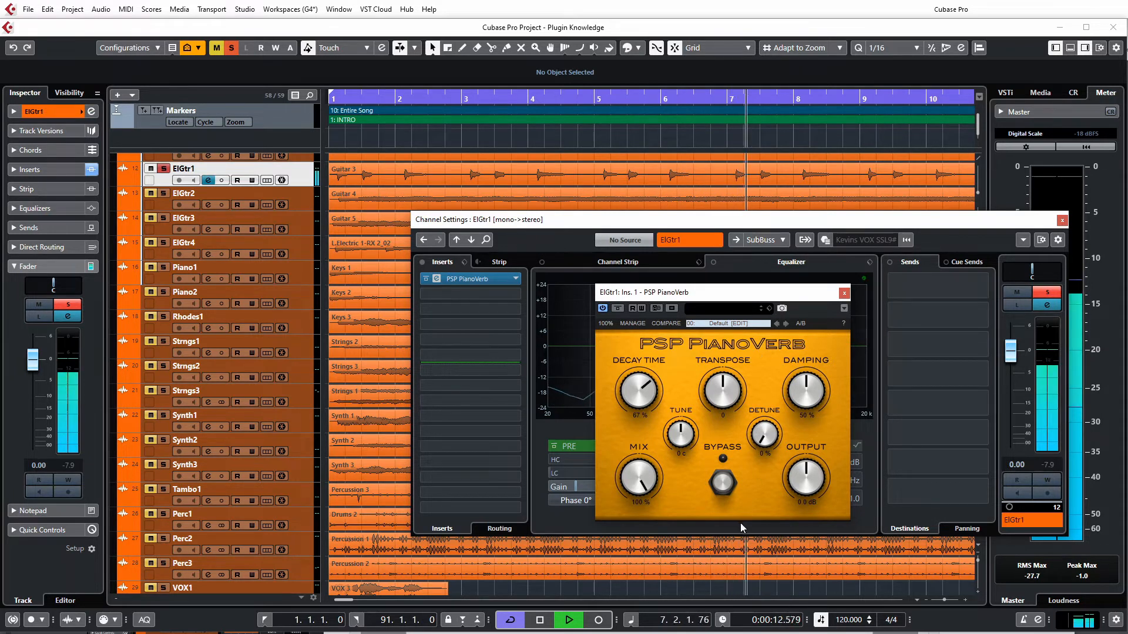
pyautogui.press('space')
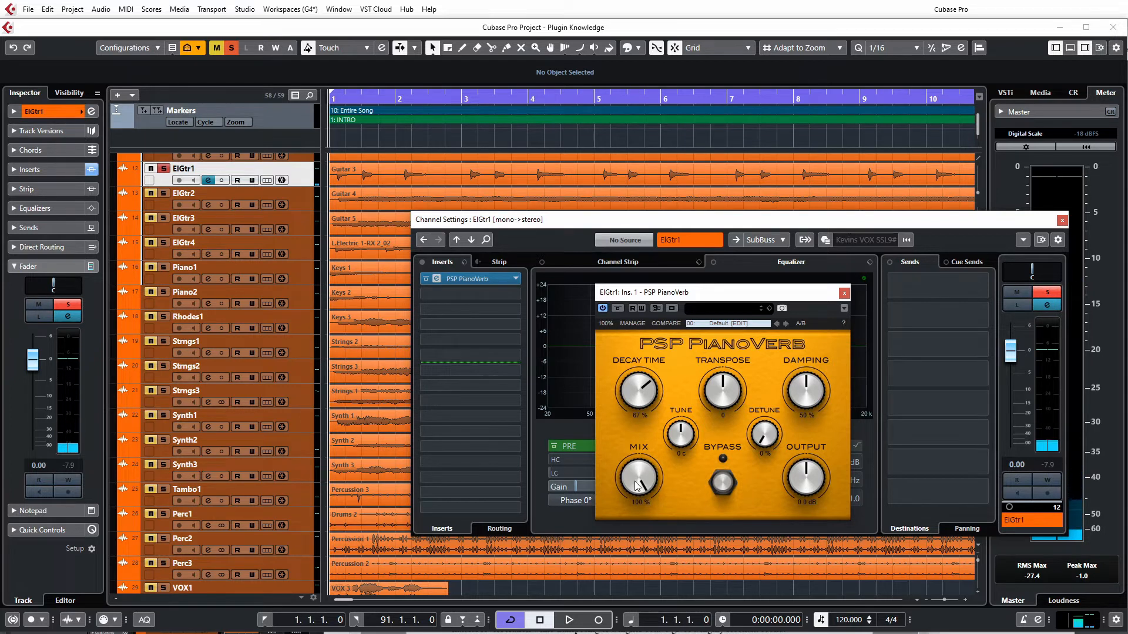
# Audition Mix at 0% and 100% during playback and engage PianoVerb's own bypass
pyautogui.press('space')
pyautogui.moveTo(642, 477); pyautogui.dragTo(676, 587)
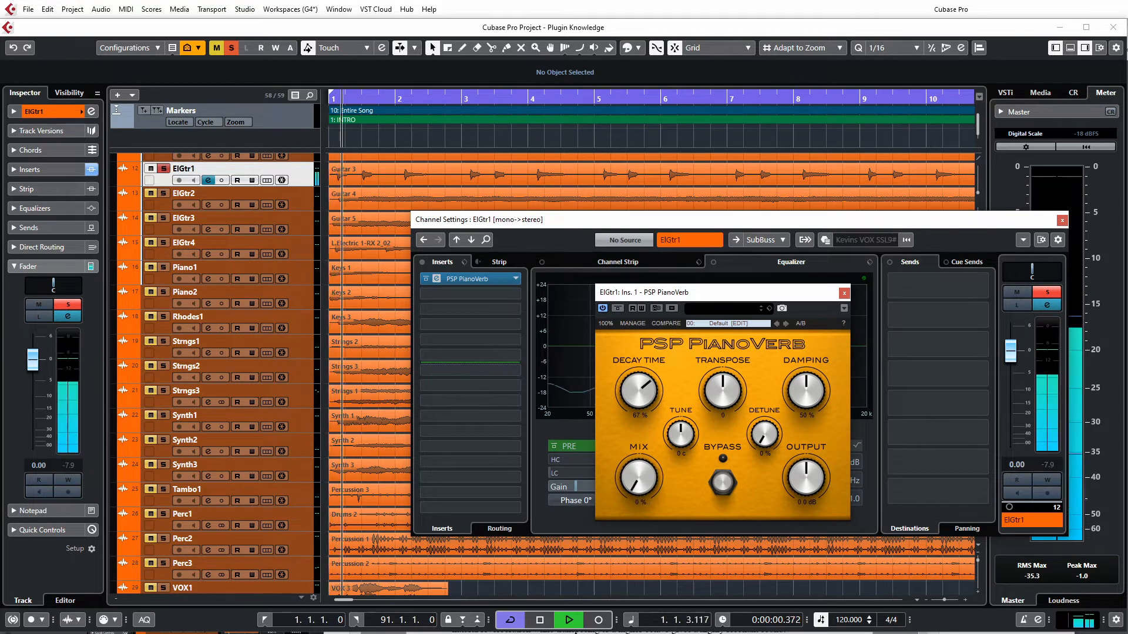
pyautogui.moveTo(639, 493); pyautogui.dragTo(690, 269)
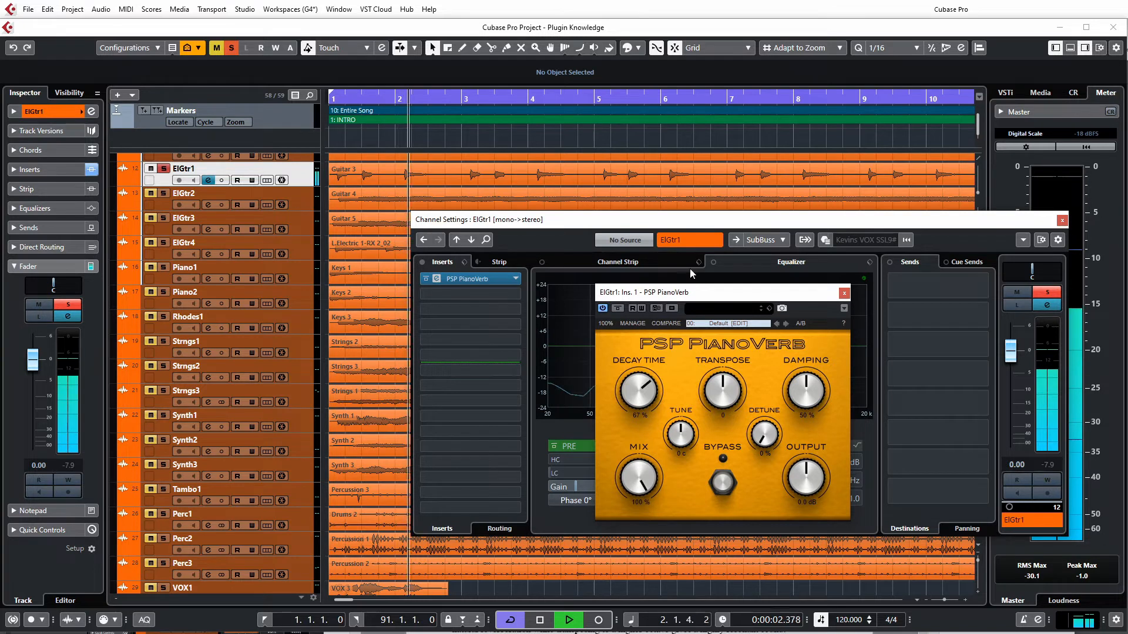
pyautogui.moveTo(659, 469); pyautogui.dragTo(639, 498)
pyautogui.press('space')
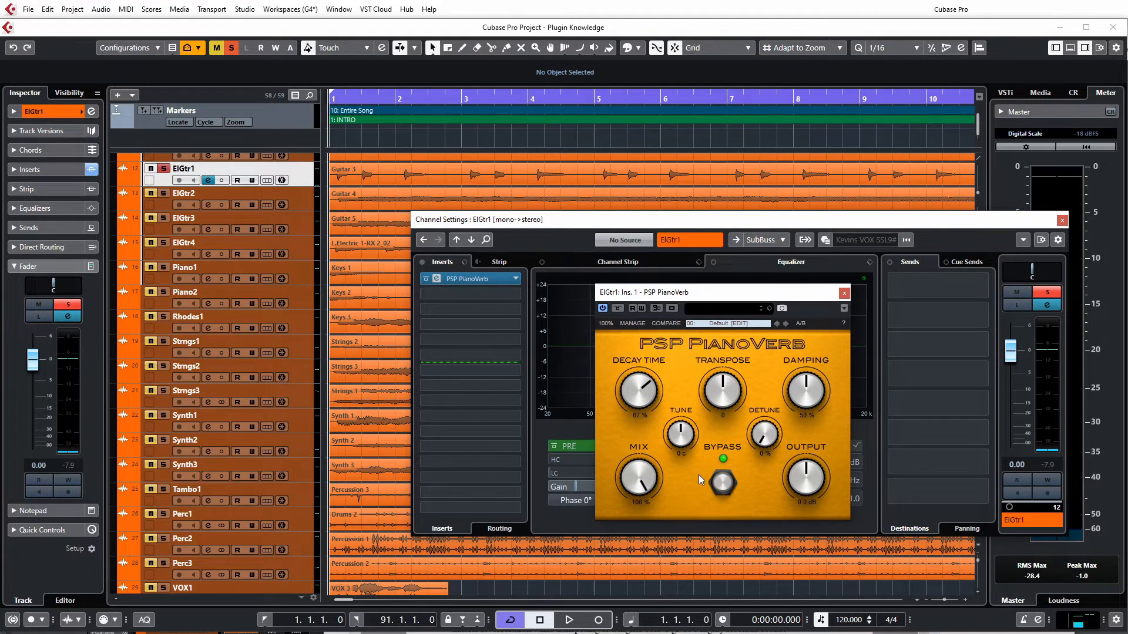
# Play the guitar with PianoVerb's own bypass engaged, trying Mix at 0% and settling on 56%
pyautogui.press('space')
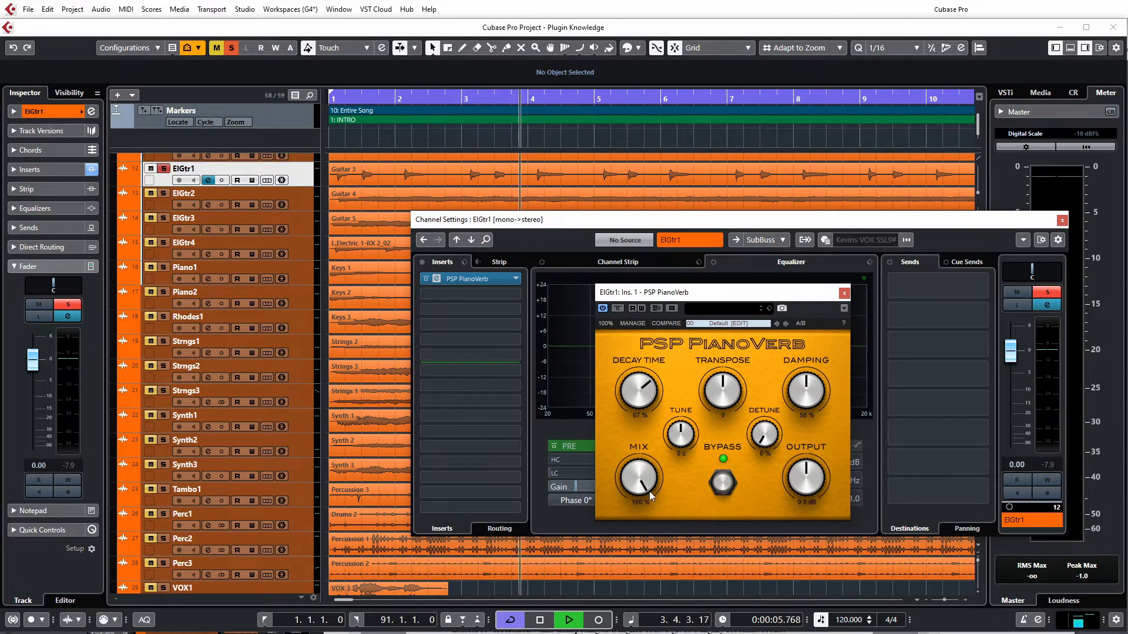
pyautogui.click(721, 483)
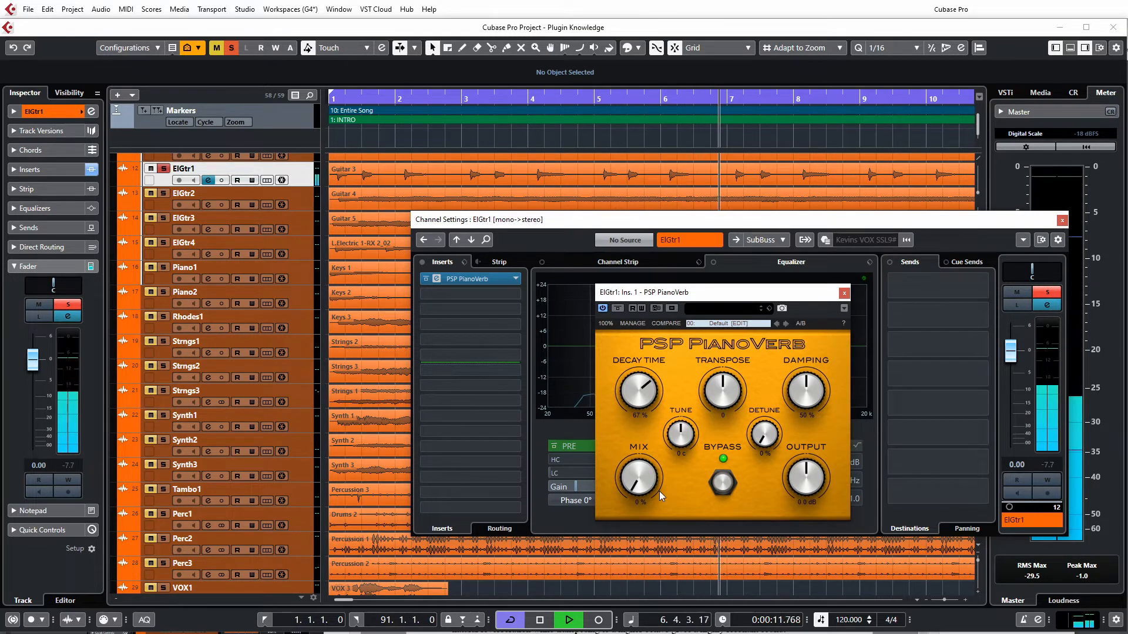
pyautogui.press('space')
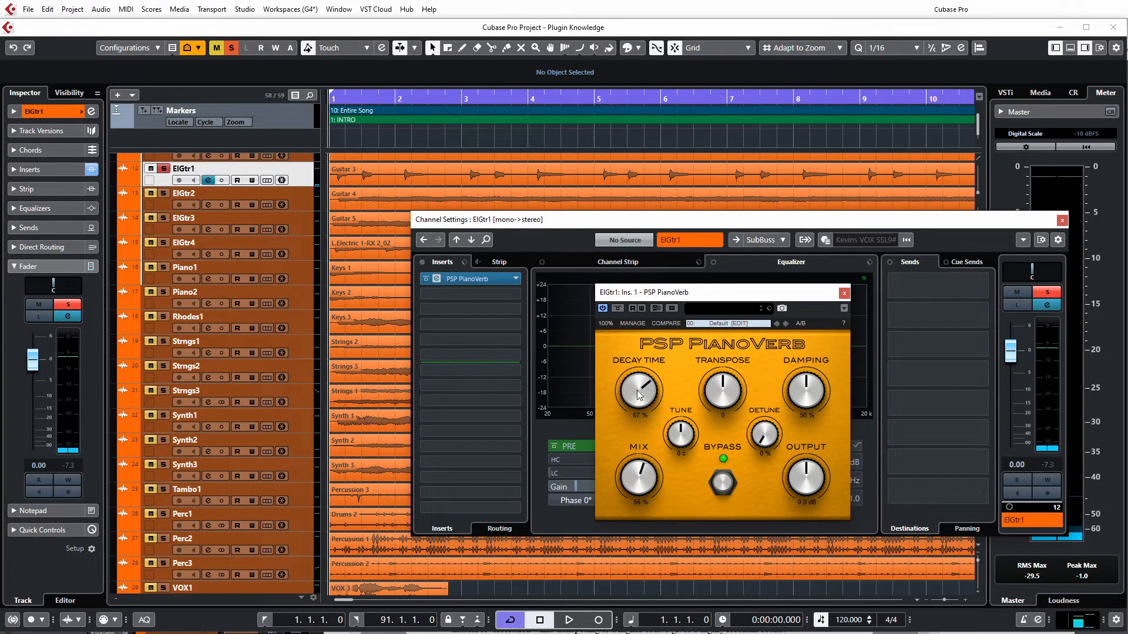
# Switch PianoVerb's own bypass off and on during playback, and bypass its insert at the channel level once playback is stopped
pyautogui.press('space')
pyautogui.click(724, 483)
pyautogui.click(727, 485)
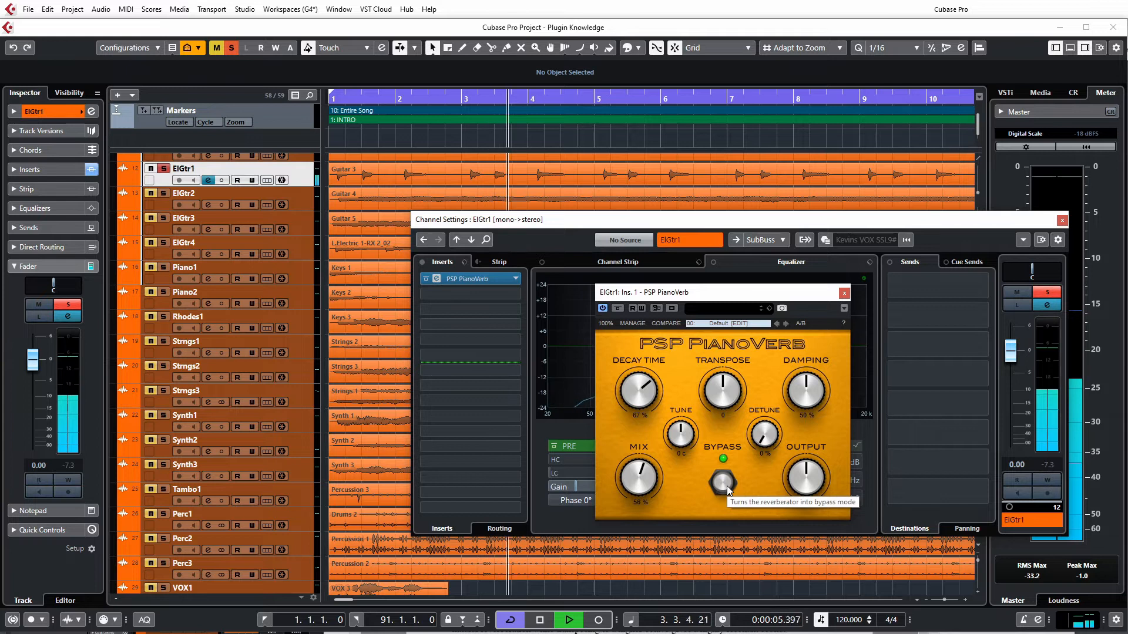
pyautogui.press('space')
pyautogui.click(618, 309)
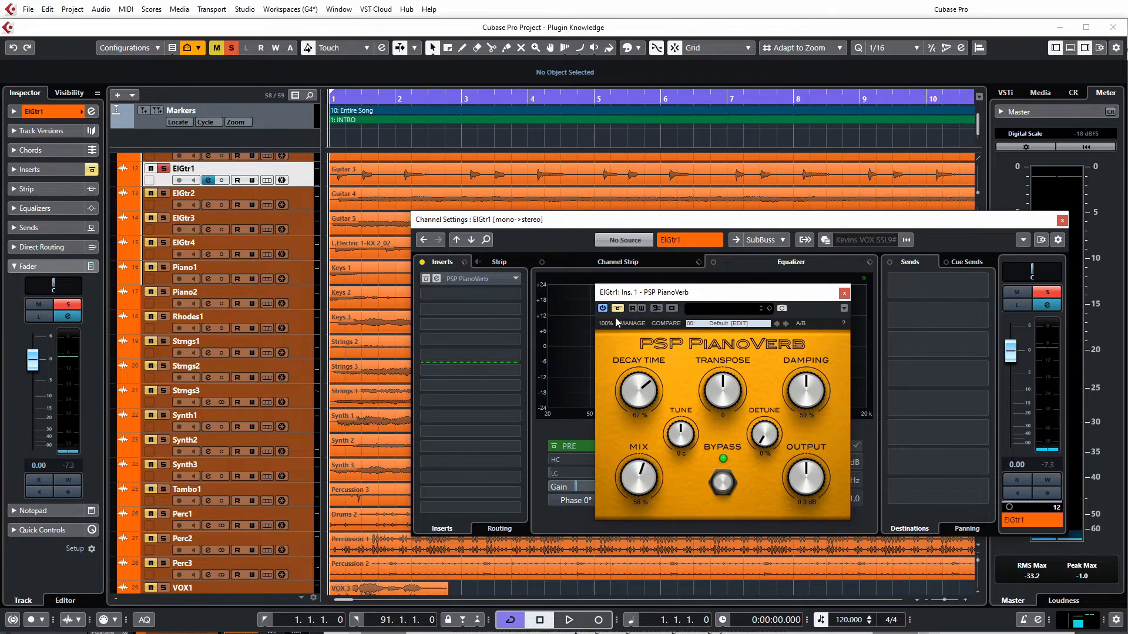
# Play the guitar with Mix at 100%, lift the PianoVerb insert bypass and its own bypass during playback, and stop
pyautogui.press('space')
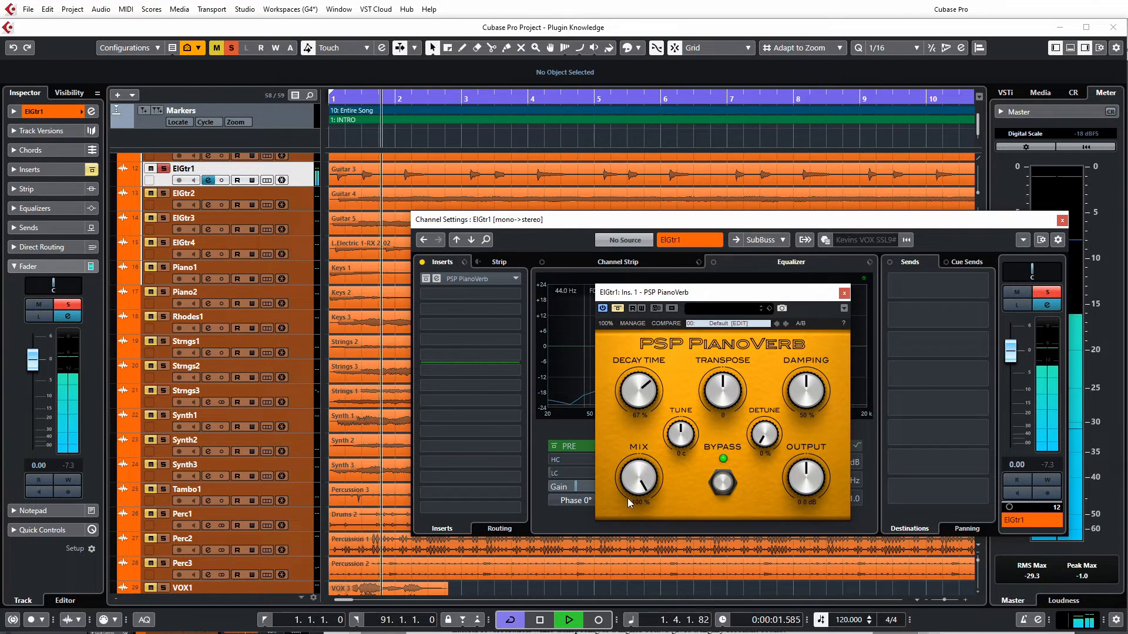
pyautogui.click(617, 308)
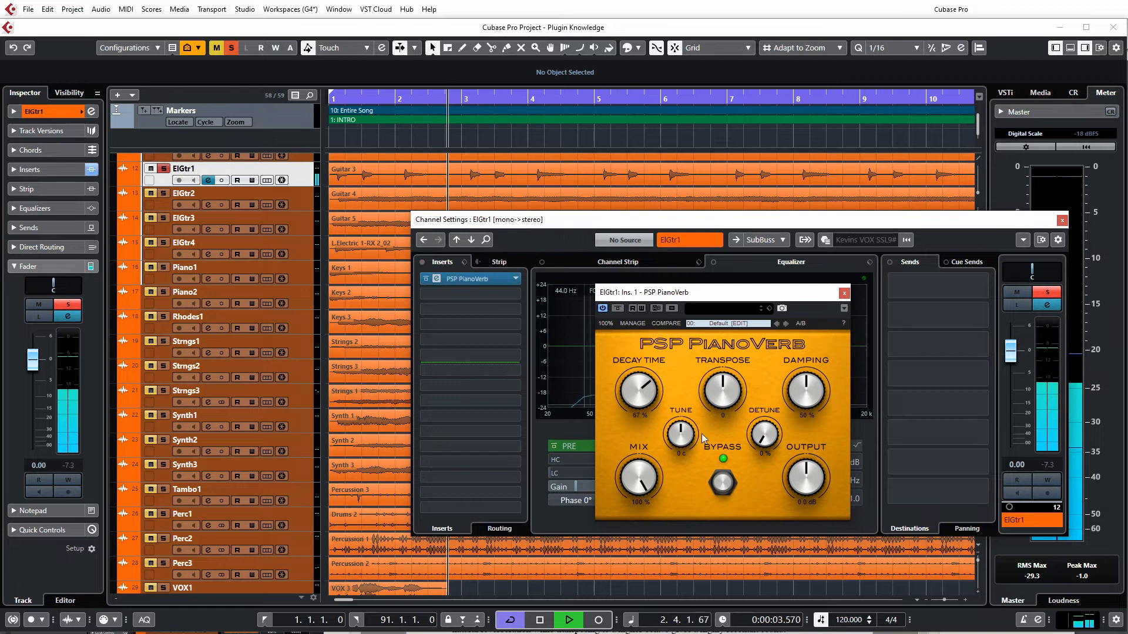
pyautogui.click(612, 310)
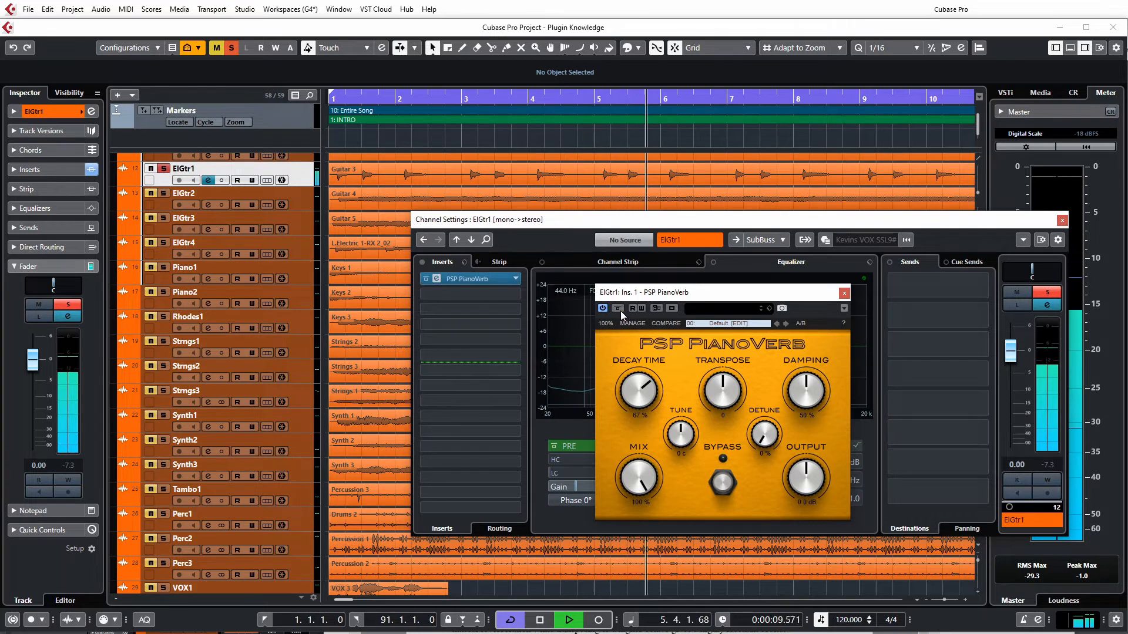
pyautogui.press('space')
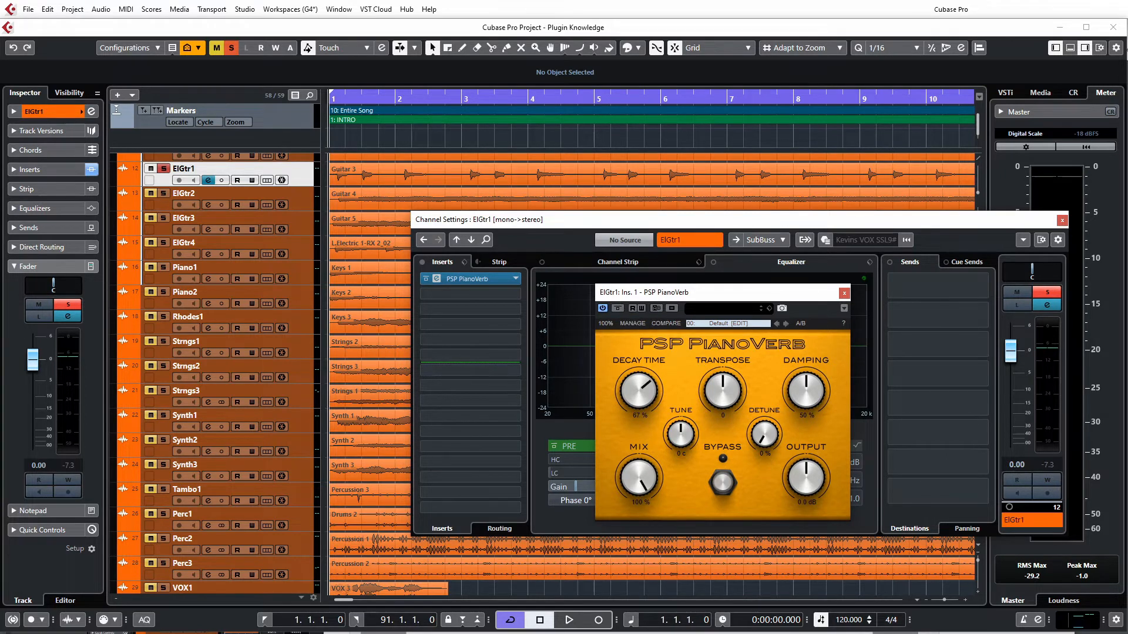
# Load PianoVerb's Bright preset and start playback to audition it on the guitar
pyautogui.click(725, 323)
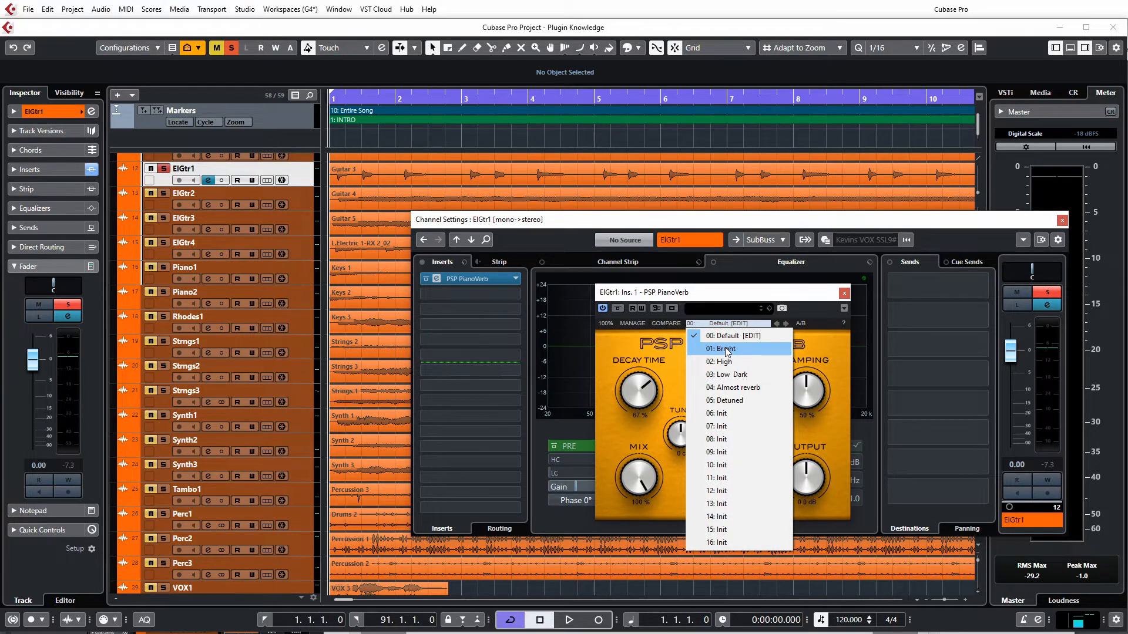
pyautogui.click(725, 349)
pyautogui.press('space')
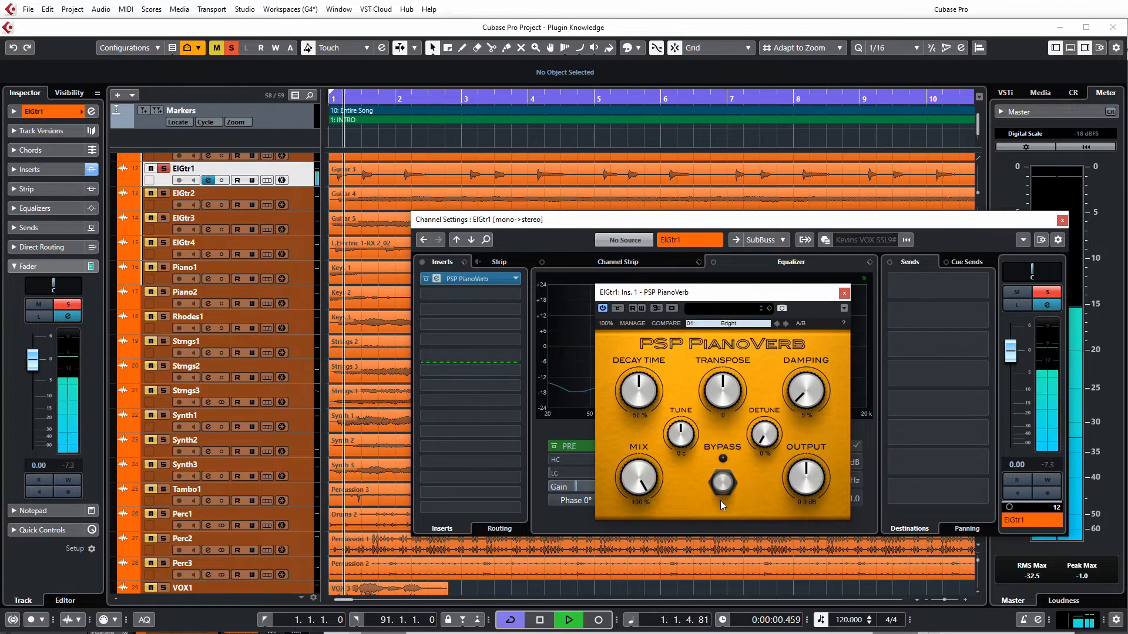
# Load the High preset during playback, lower Mix to 49% while stopped, and replay the guitar with Mix at 43%
pyautogui.click(725, 323)
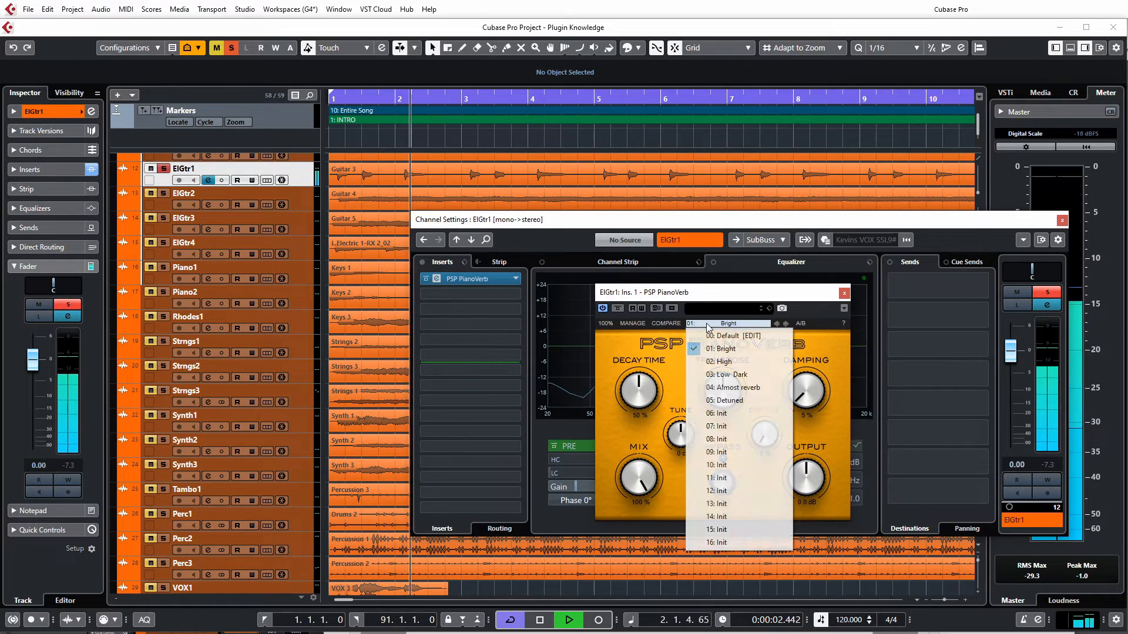
pyautogui.click(716, 364)
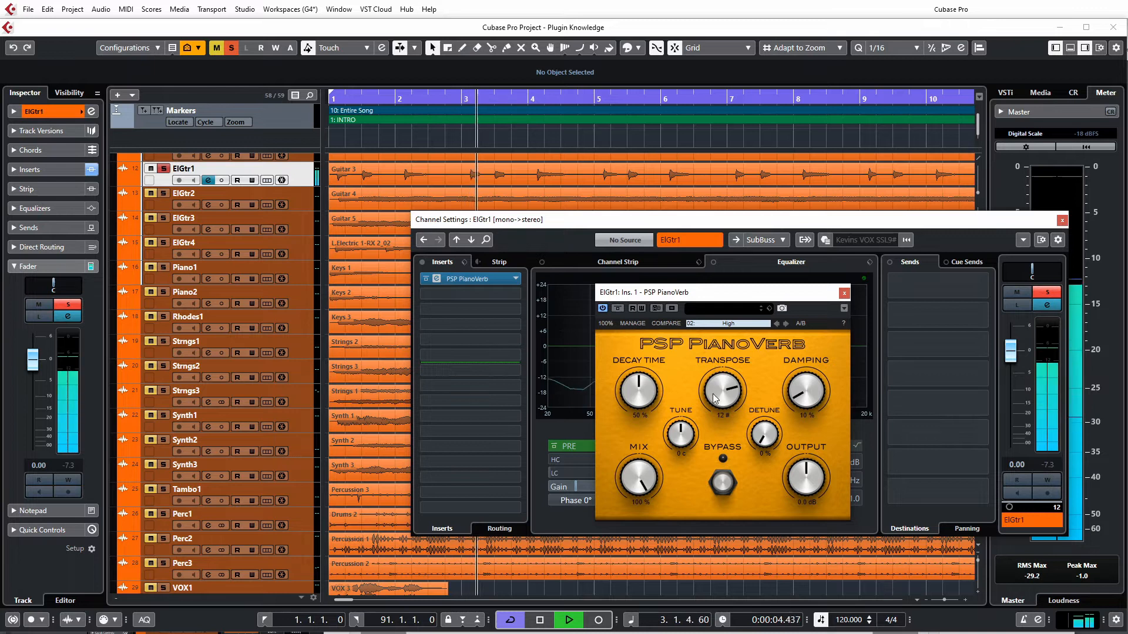
pyautogui.press('space')
pyautogui.moveTo(638, 481); pyautogui.dragTo(637, 513)
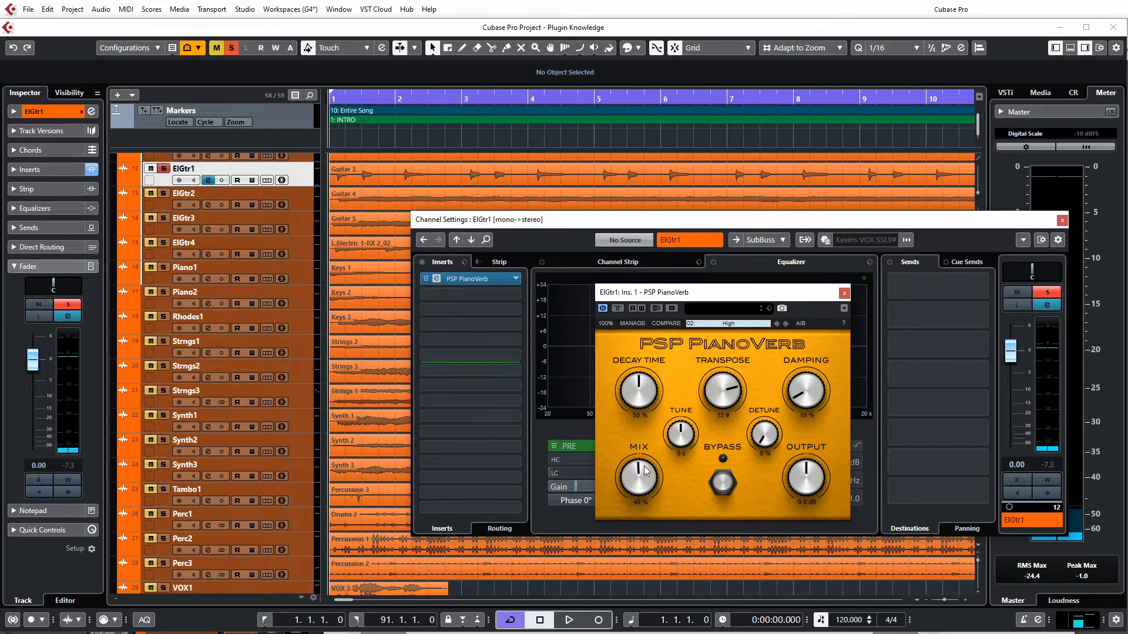
pyautogui.press('space')
pyautogui.moveTo(645, 470)
pyautogui.mouseDown()
pyautogui.moveTo(645, 523)
pyautogui.moveTo(646, 488)
pyautogui.mouseUp()
# Audition the Low & Dark preset during playback and raise Mix to 75%
pyautogui.click(725, 325)
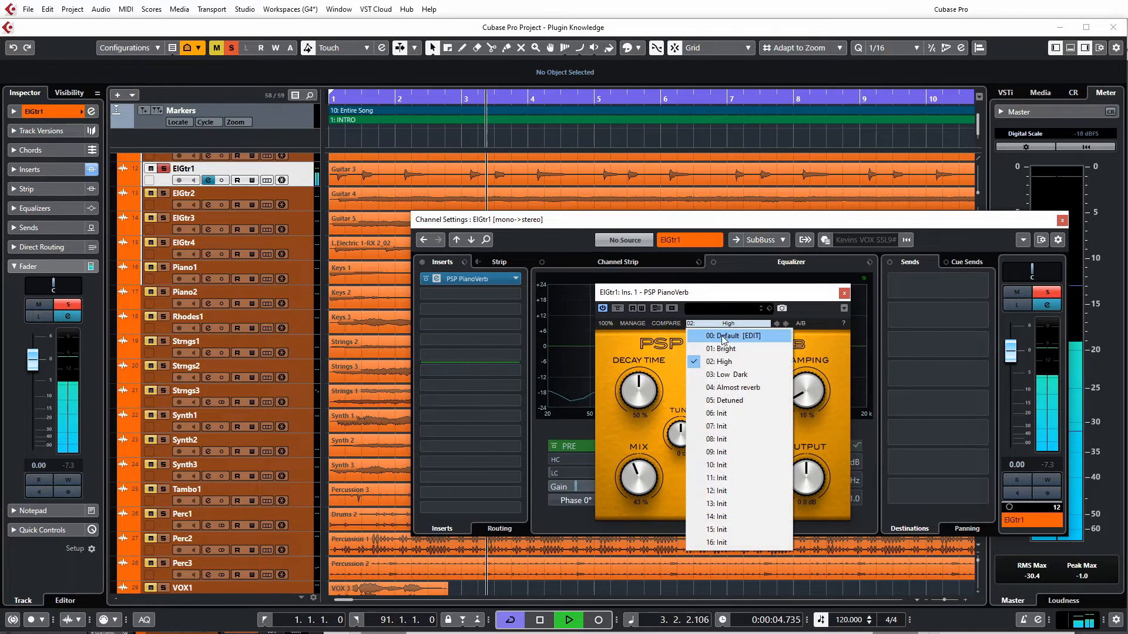
pyautogui.click(728, 367)
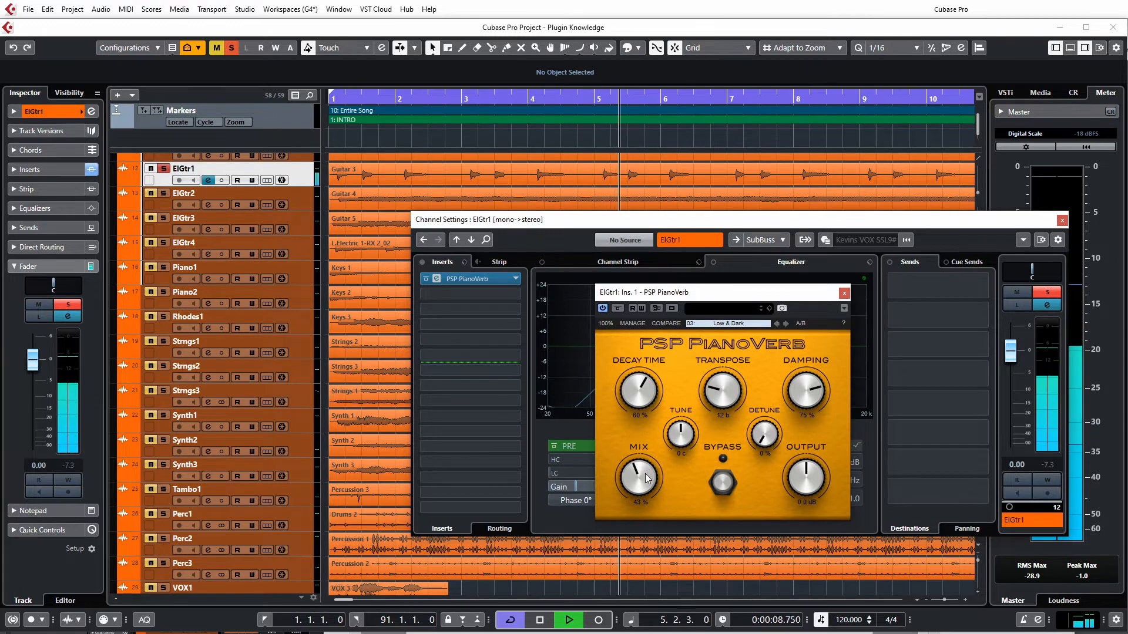
pyautogui.moveTo(646, 441); pyautogui.dragTo(650, 424)
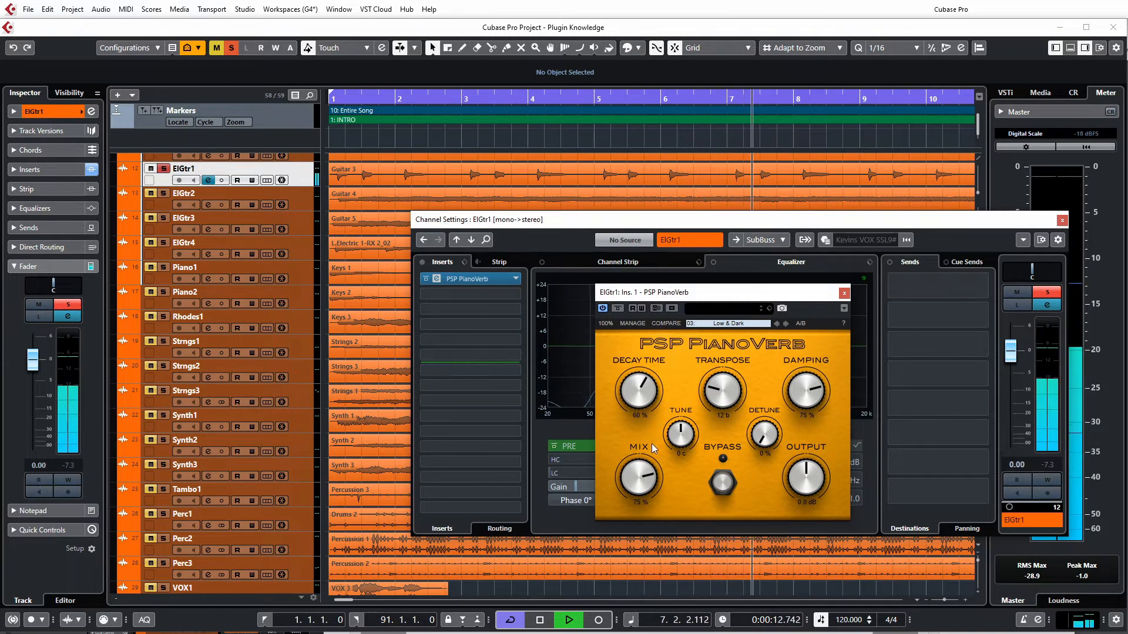
# Audition the Almost reverb preset during playback, lowering Mix to 25% and 23%
pyautogui.click(717, 325)
pyautogui.click(728, 374)
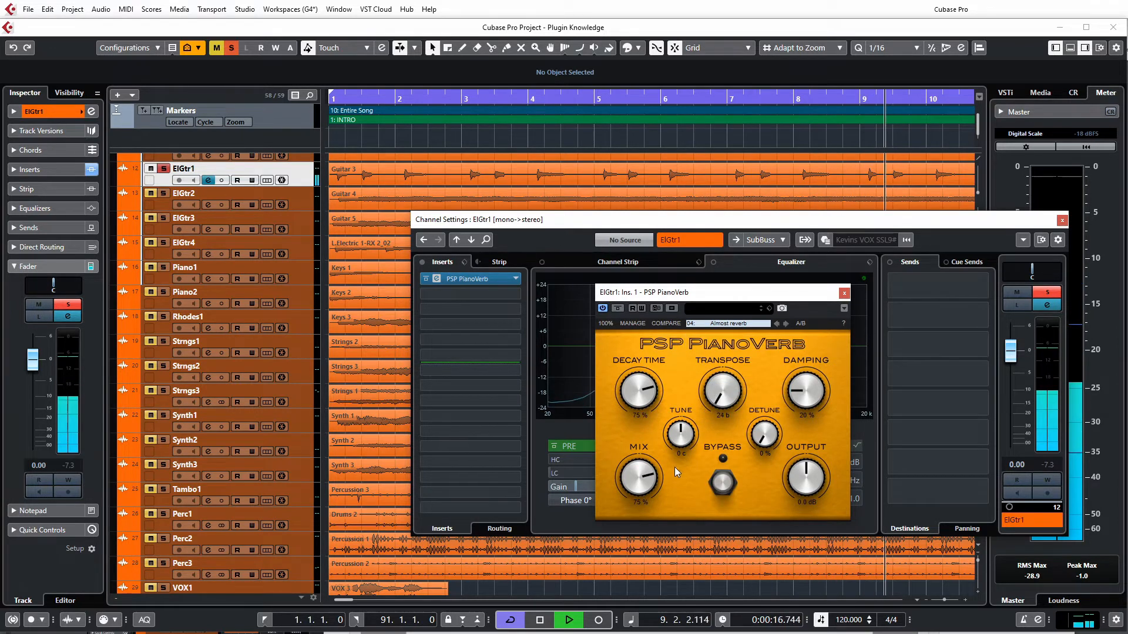
pyautogui.moveTo(649, 487); pyautogui.dragTo(640, 565)
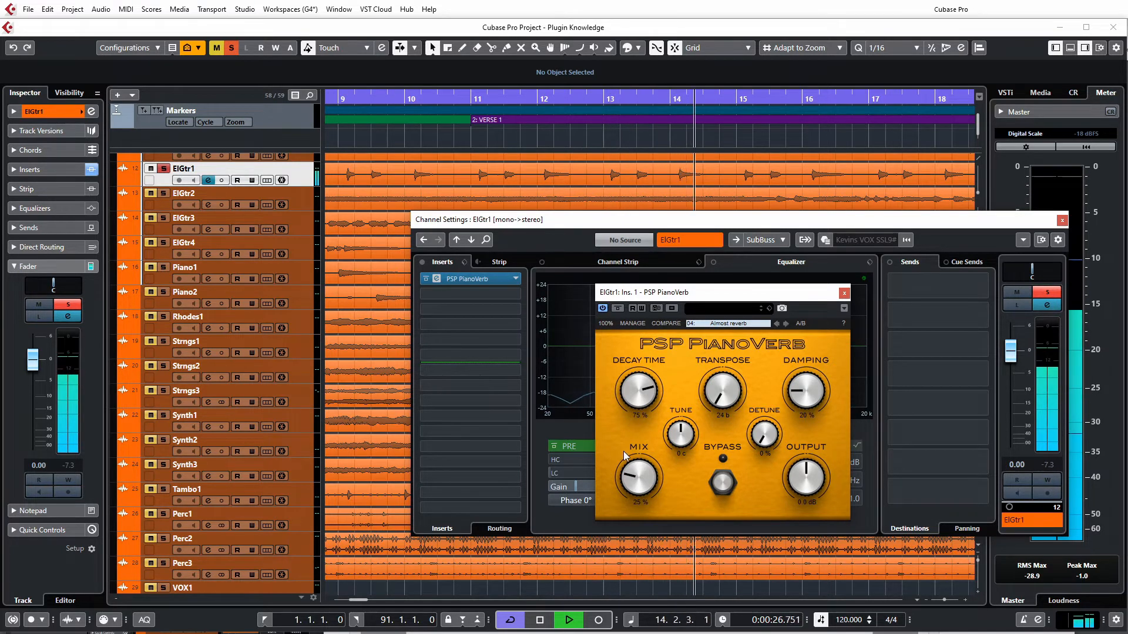
pyautogui.moveTo(628, 475); pyautogui.dragTo(628, 472)
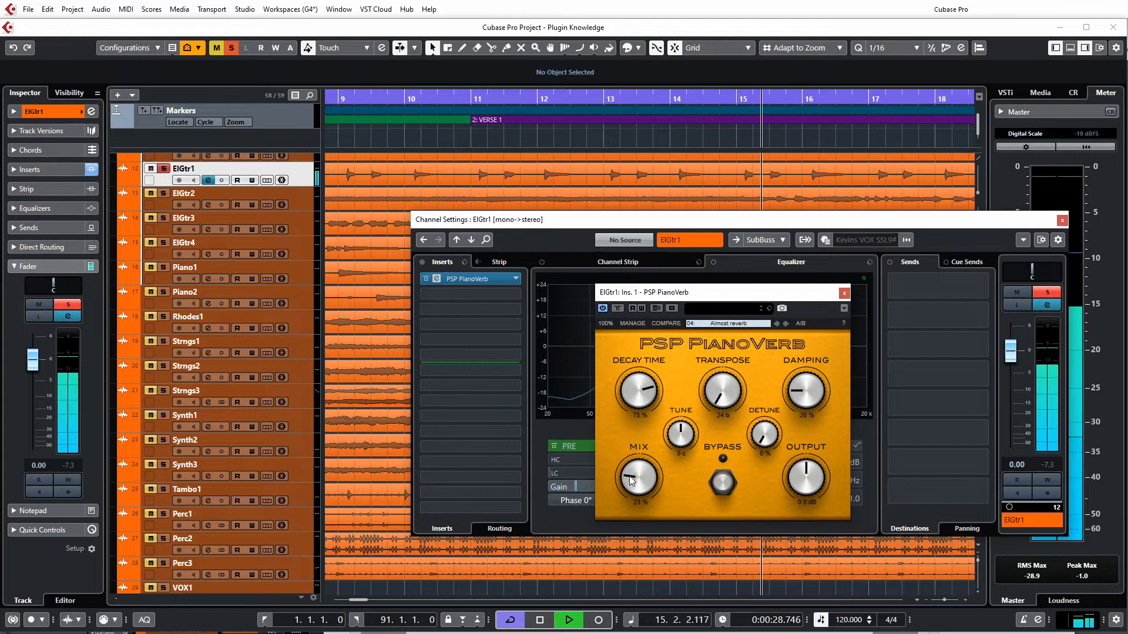
# Audition the Detuned preset with Mix at 100%, and return the stopped transport to the project start
pyautogui.click(705, 325)
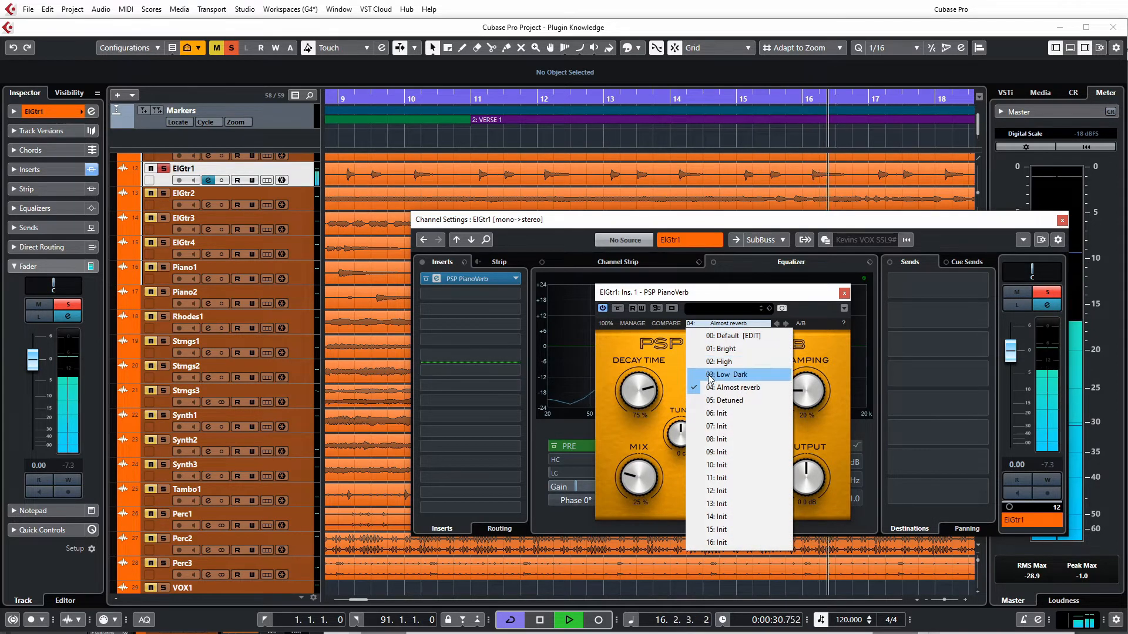
pyautogui.click(702, 395)
pyautogui.moveTo(637, 496); pyautogui.dragTo(642, 292)
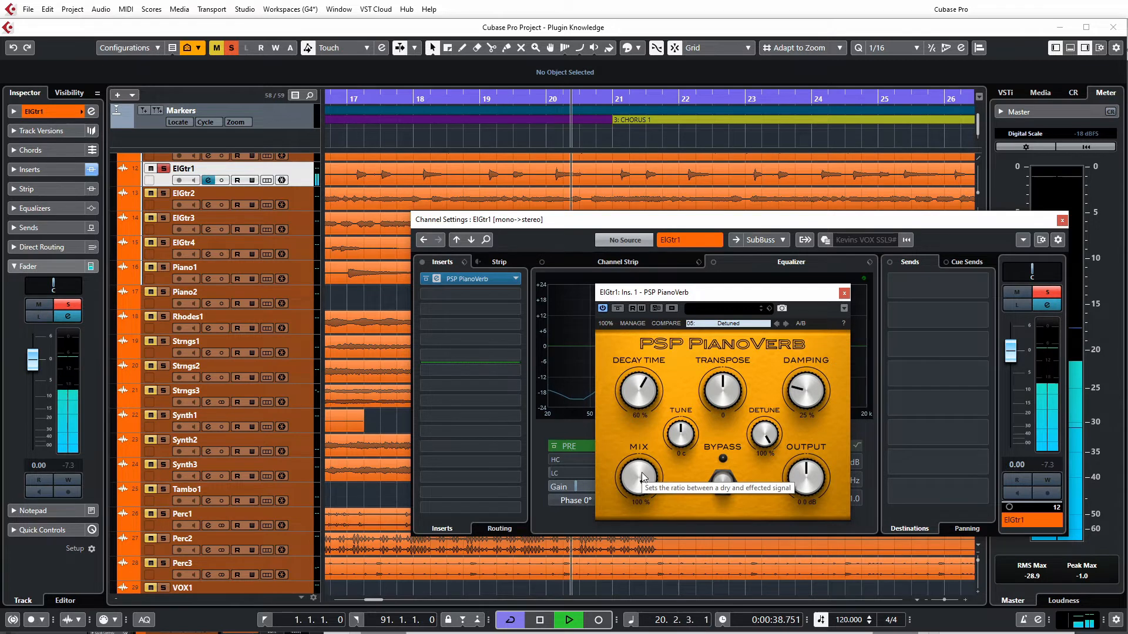
pyautogui.press('Home')
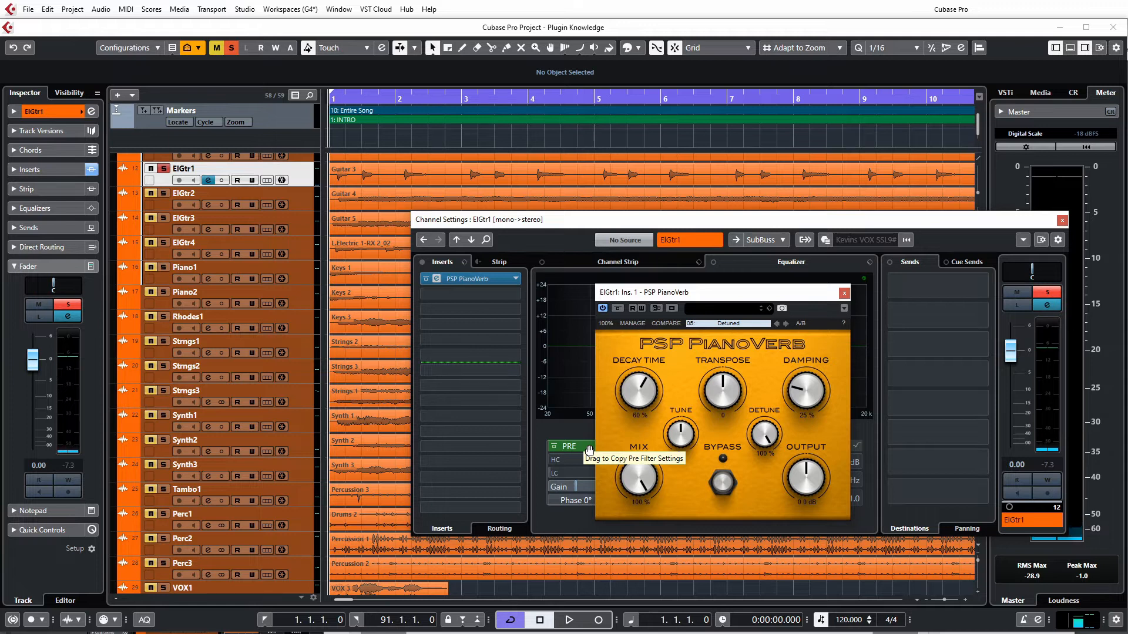
# Replay the guitar with the Detuned preset, trying Mix at 0% and settling on 26%
pyautogui.press('space')
pyautogui.moveTo(639, 473); pyautogui.dragTo(637, 538)
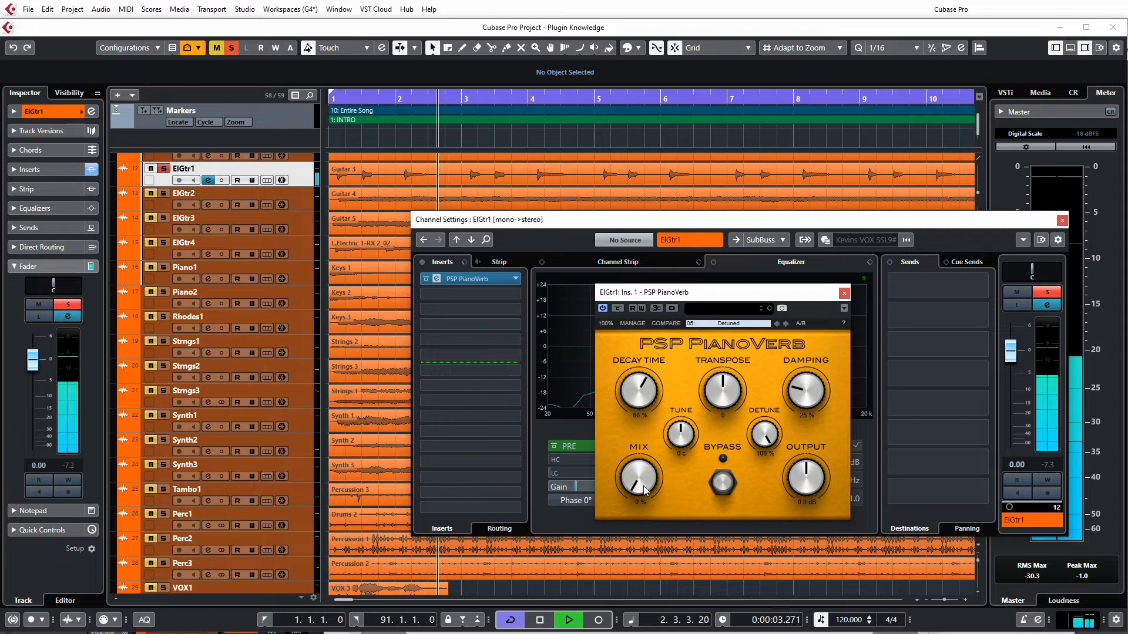
pyautogui.moveTo(638, 475); pyautogui.dragTo(631, 429)
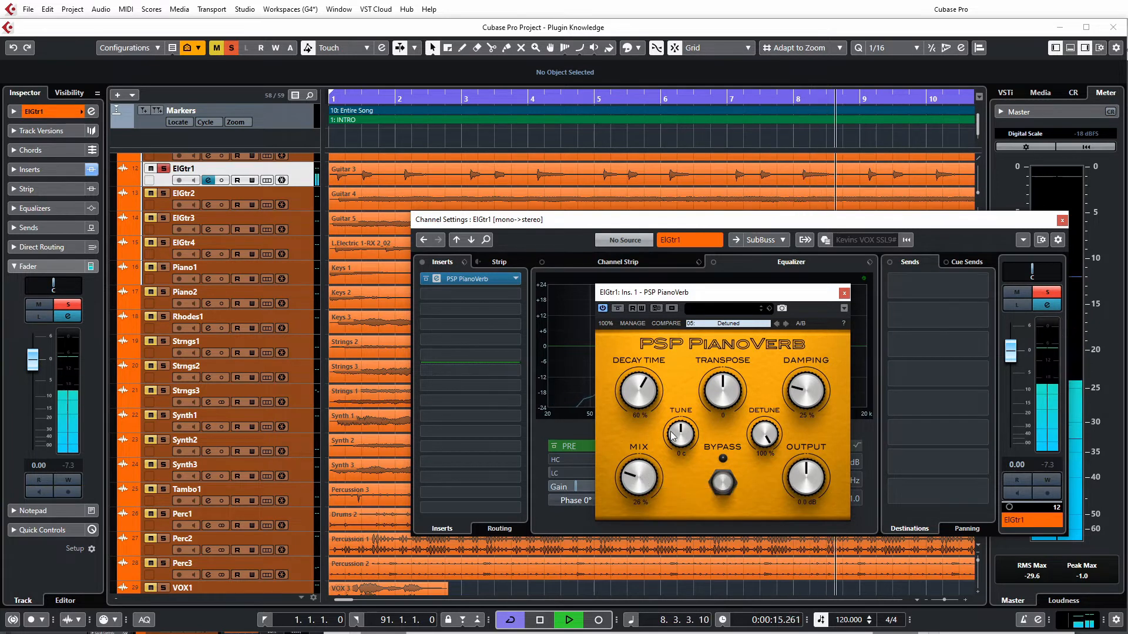
# Audition the Bright preset again during playback, switch to High, and set Mix to 32%
pyautogui.click(720, 324)
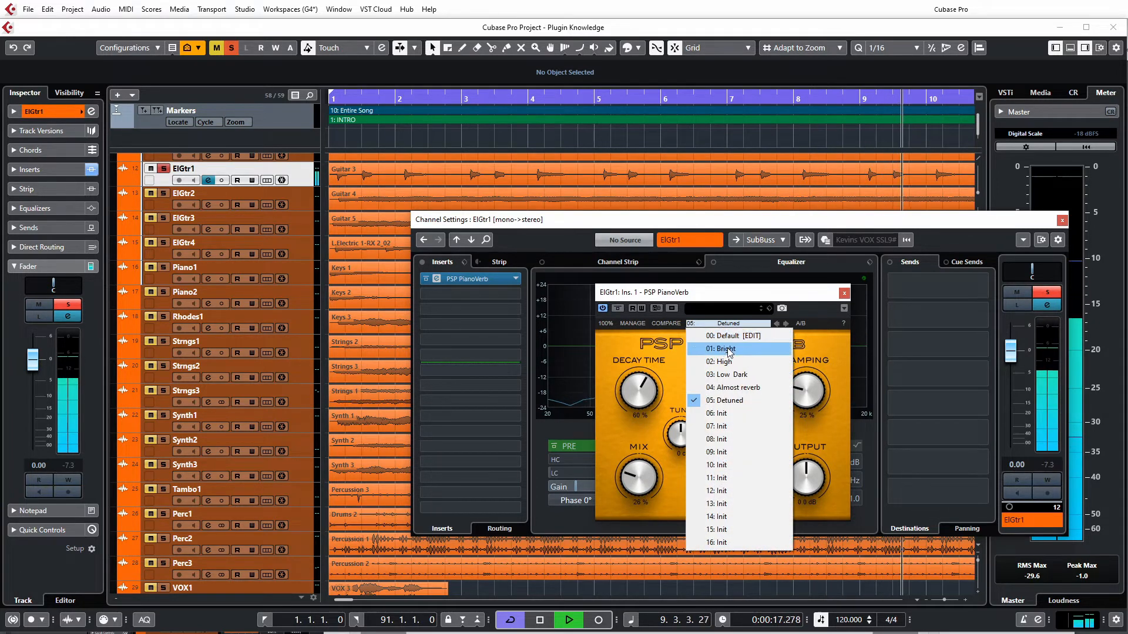
pyautogui.click(734, 348)
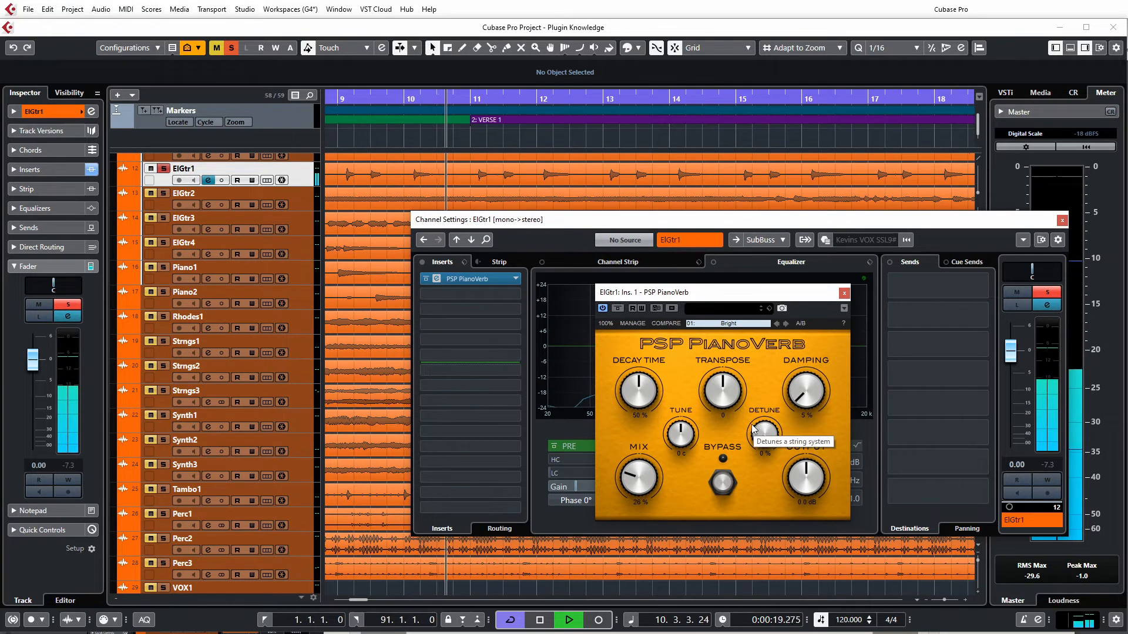
pyautogui.click(724, 326)
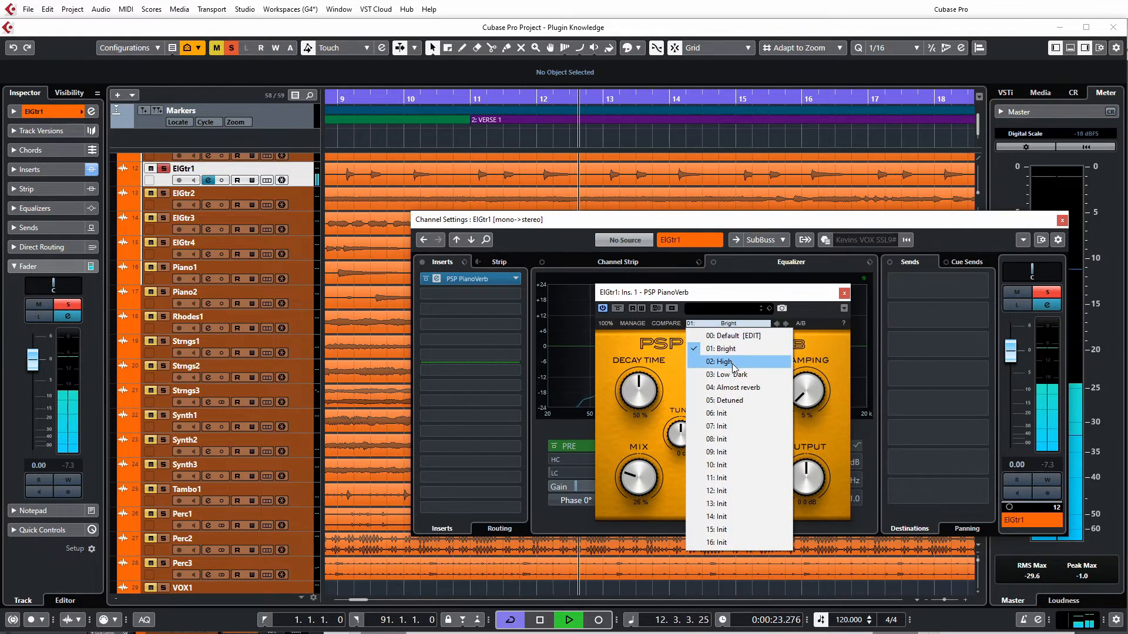
pyautogui.click(724, 362)
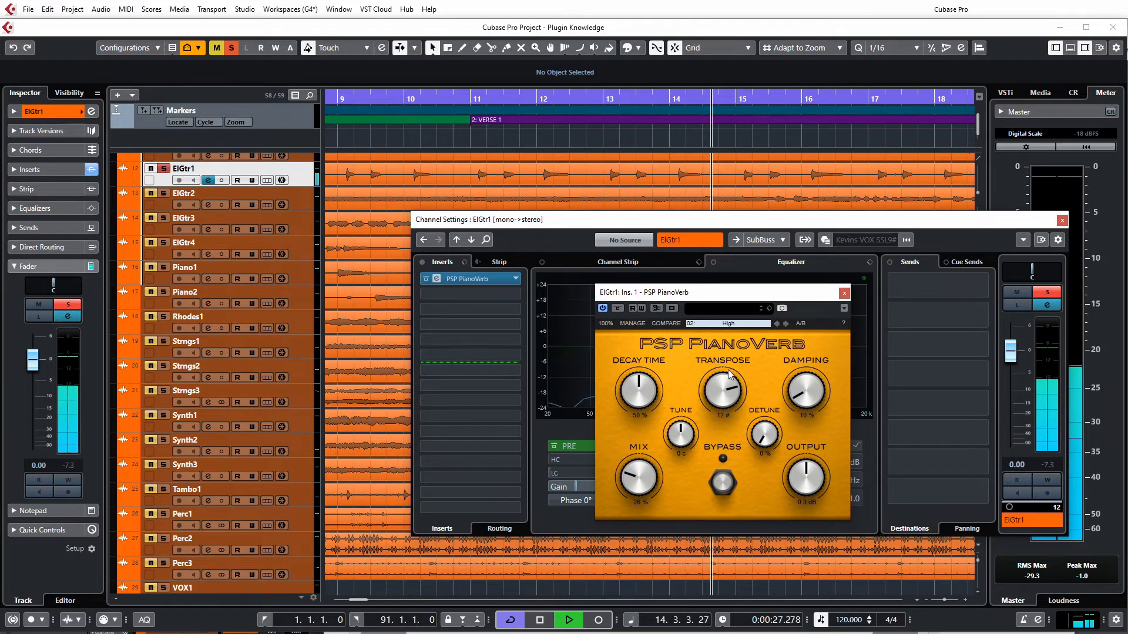
pyautogui.moveTo(641, 476)
pyautogui.mouseDown()
pyautogui.moveTo(646, 379)
pyautogui.moveTo(646, 493)
pyautogui.mouseUp()
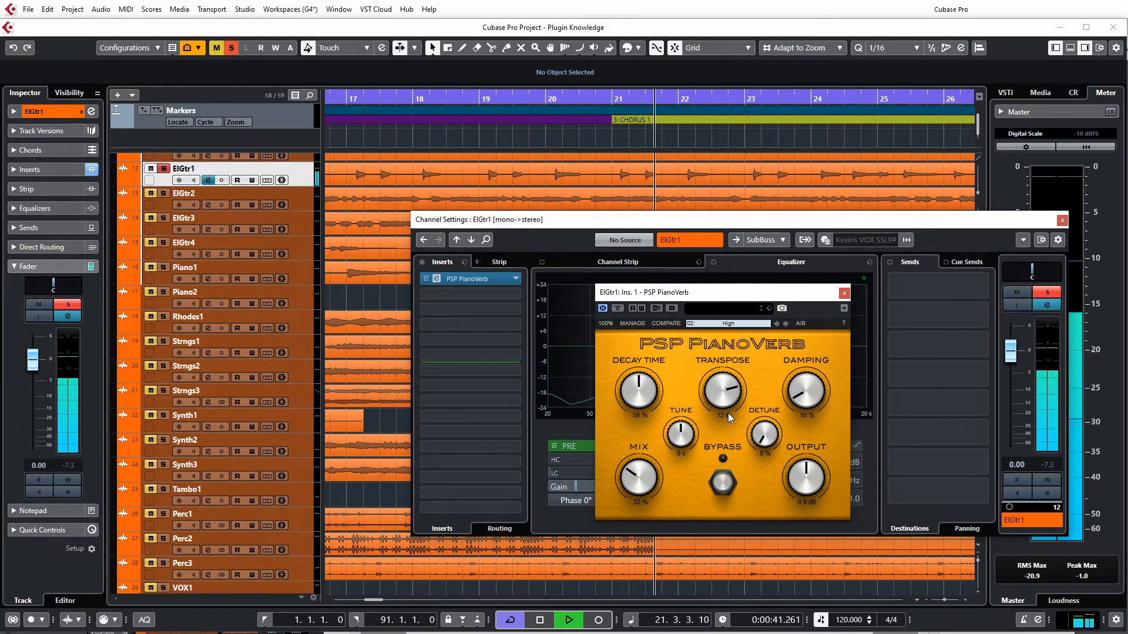
# Switch to the Low & Dark preset during playback and replay the guitar from the project start
pyautogui.click(735, 322)
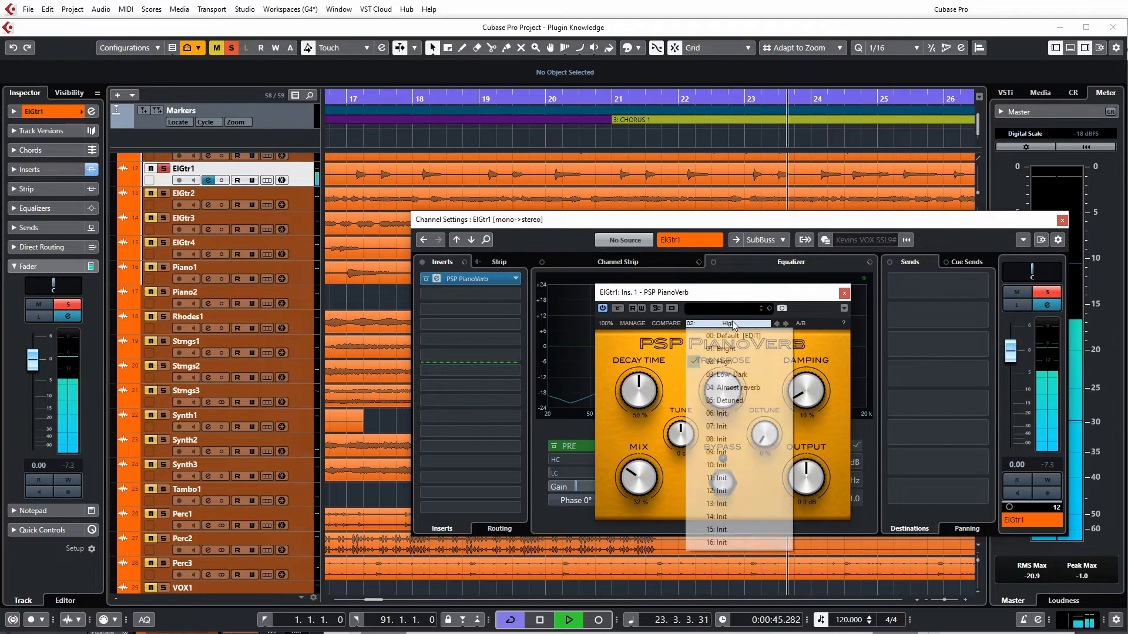
pyautogui.click(726, 375)
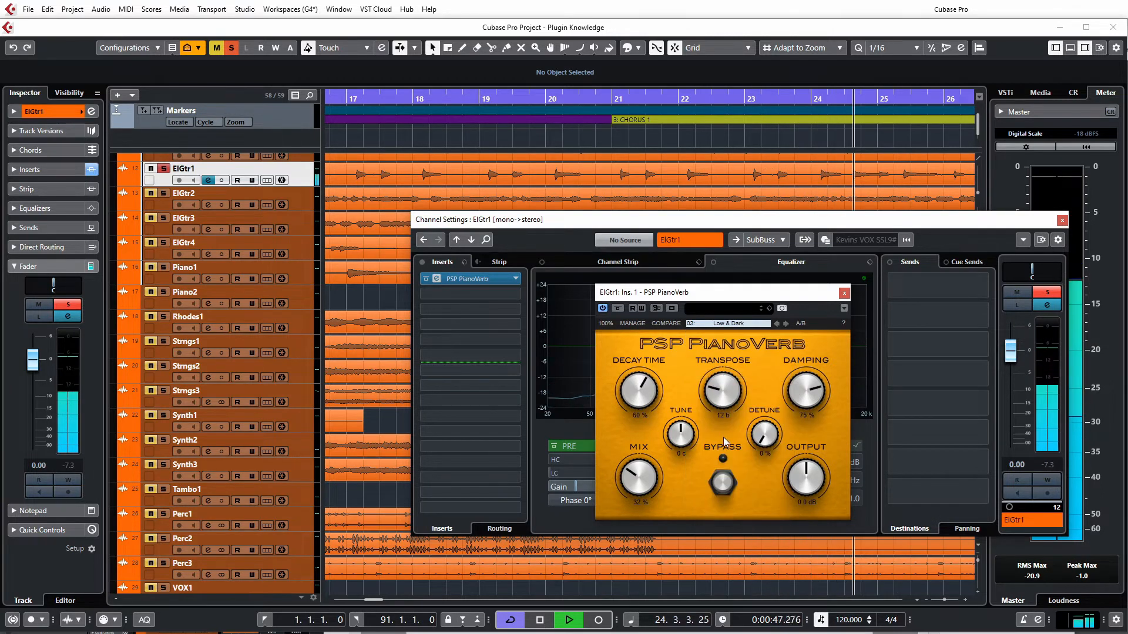
pyautogui.press('Home')
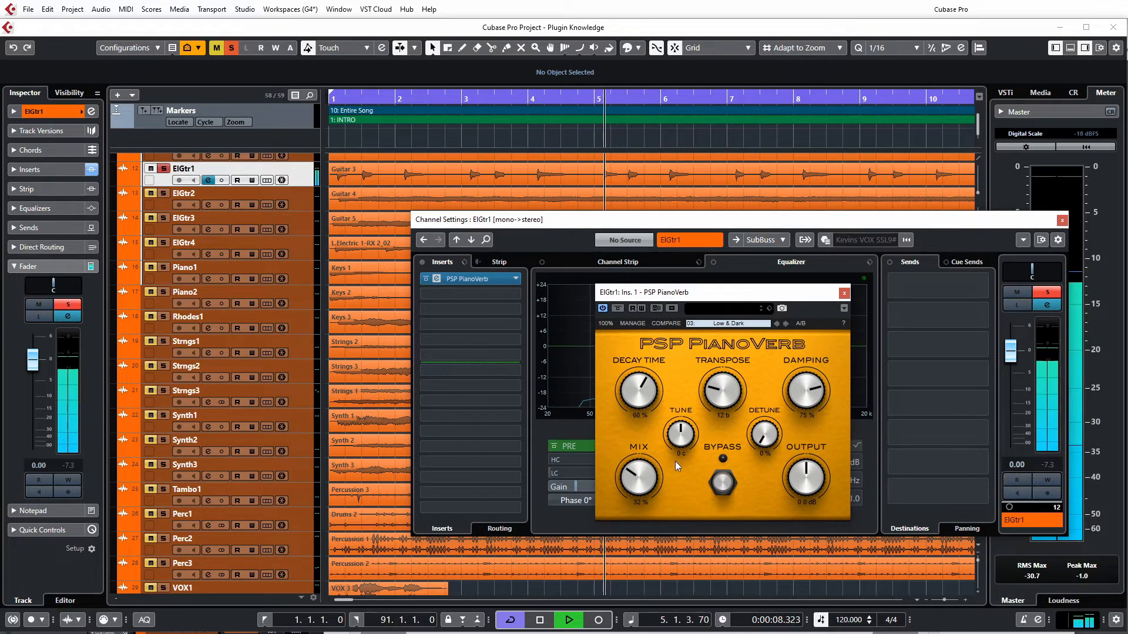
# Audition the Almost reverb preset with Mix at 20% and Decay Time at 100%, and stop playback
pyautogui.click(707, 329)
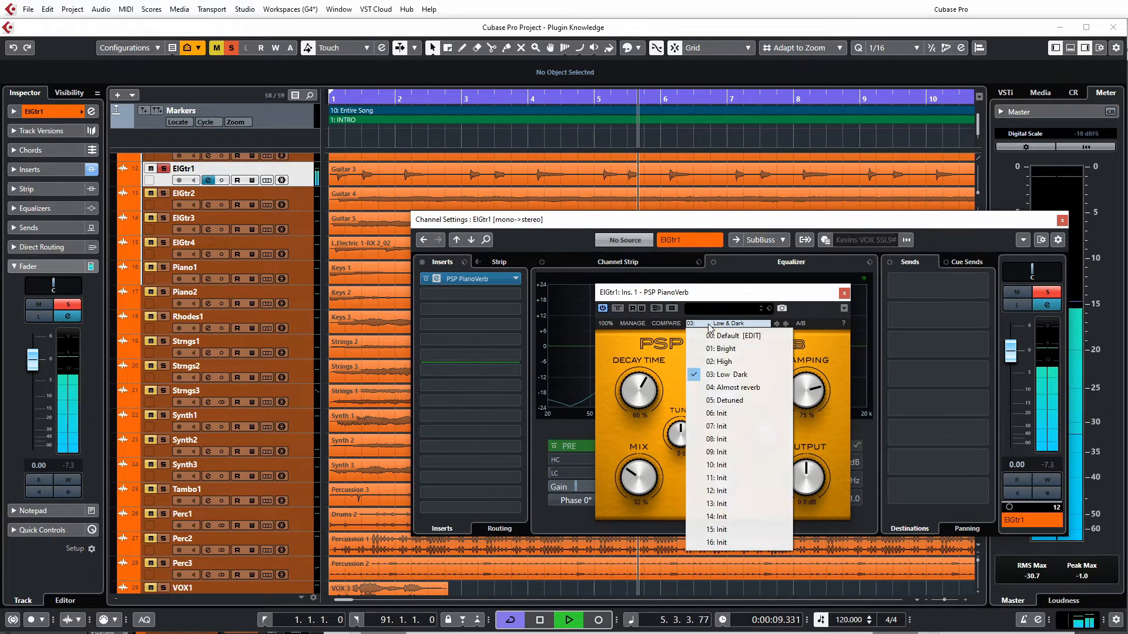
pyautogui.click(726, 391)
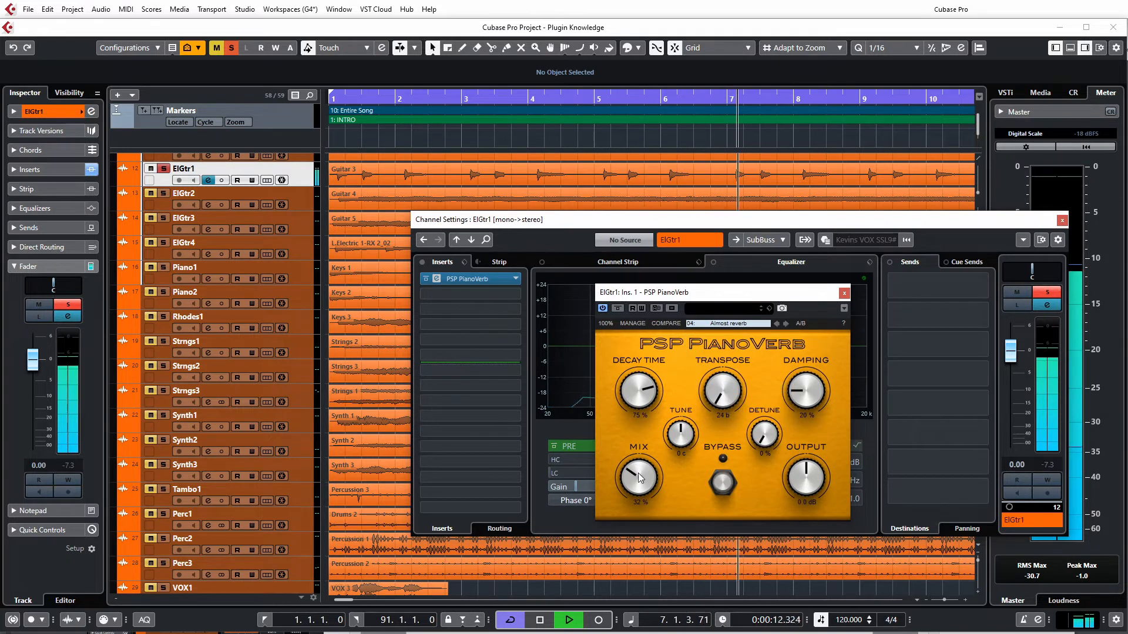
pyautogui.moveTo(640, 477); pyautogui.dragTo(645, 499)
pyautogui.press('space')
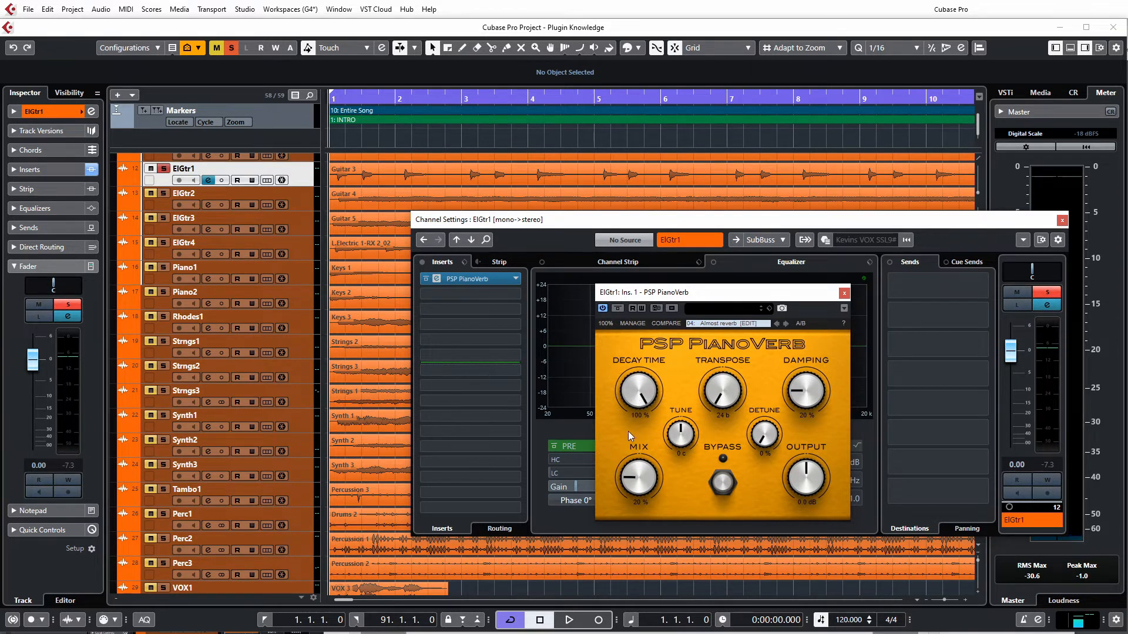
# Play the guitar with Mix at 32% and Damping at 100%, trying Decay Time at 90% and returning it to 100%
pyautogui.press('space')
pyautogui.moveTo(638, 483); pyautogui.dragTo(638, 472)
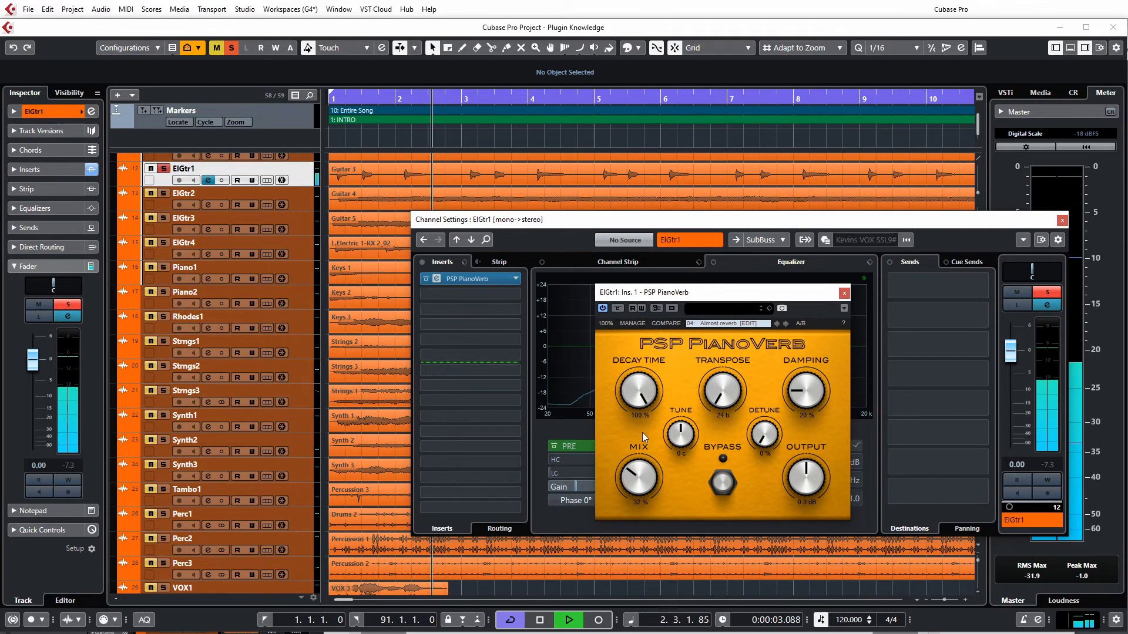
pyautogui.moveTo(643, 411); pyautogui.dragTo(646, 421)
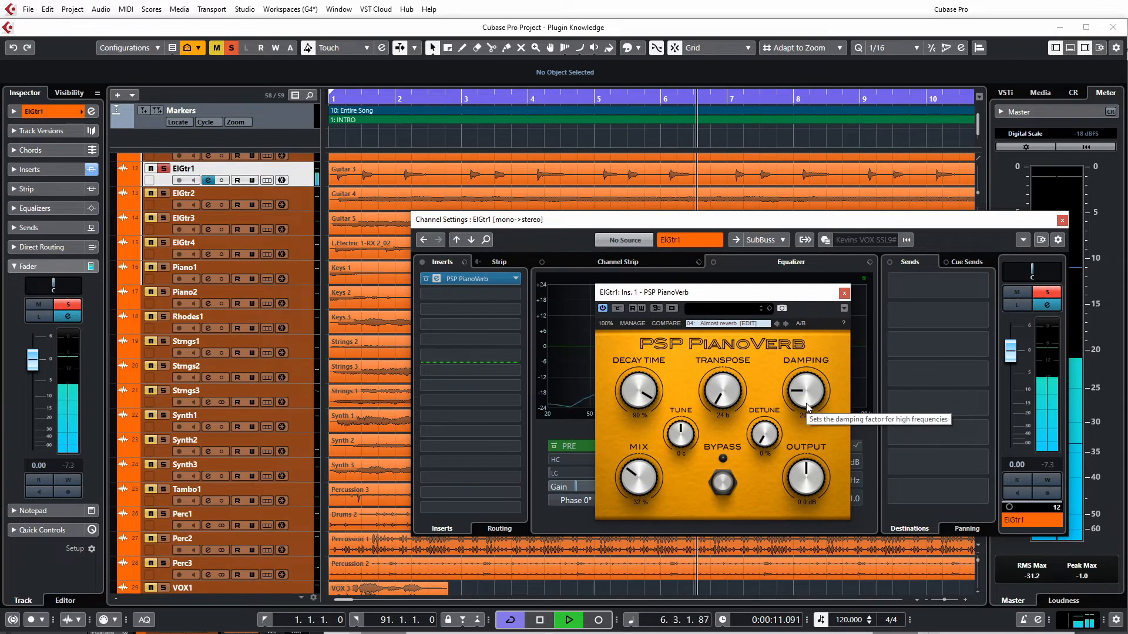
pyautogui.moveTo(806, 403); pyautogui.dragTo(833, 239)
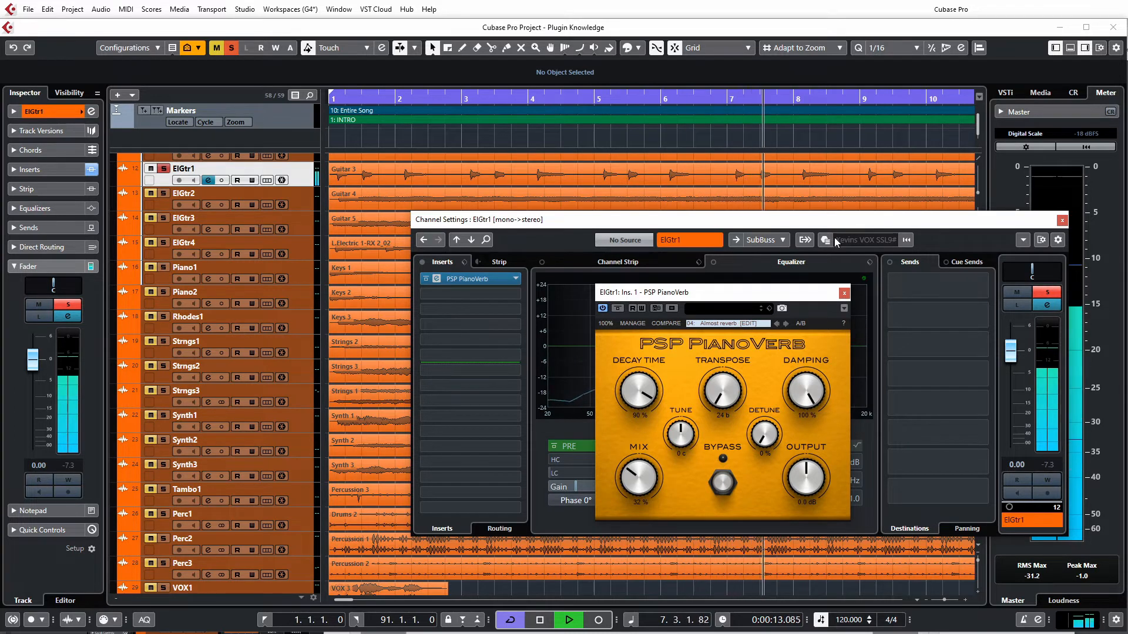
pyautogui.moveTo(639, 385); pyautogui.dragTo(656, 348)
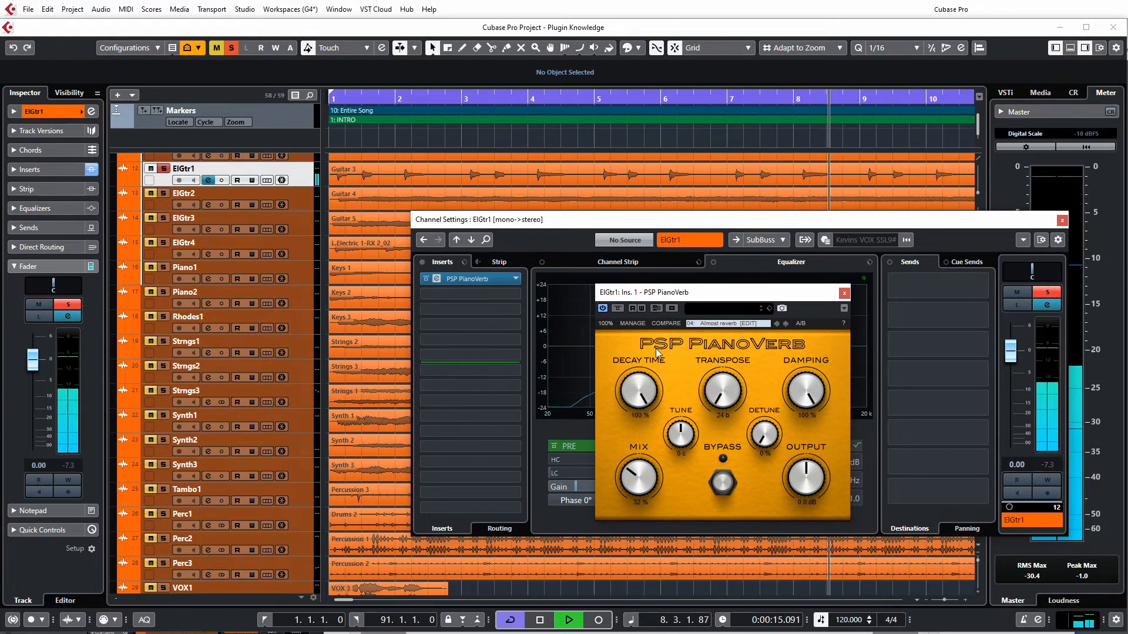
# During guitar playback, set Decay Time to 94%, Mix to 42%, Transpose to 24# and Damping to 50% in PSP PianoVerb
pyautogui.moveTo(642, 403); pyautogui.dragTo(644, 414)
pyautogui.moveTo(645, 477); pyautogui.dragTo(646, 471)
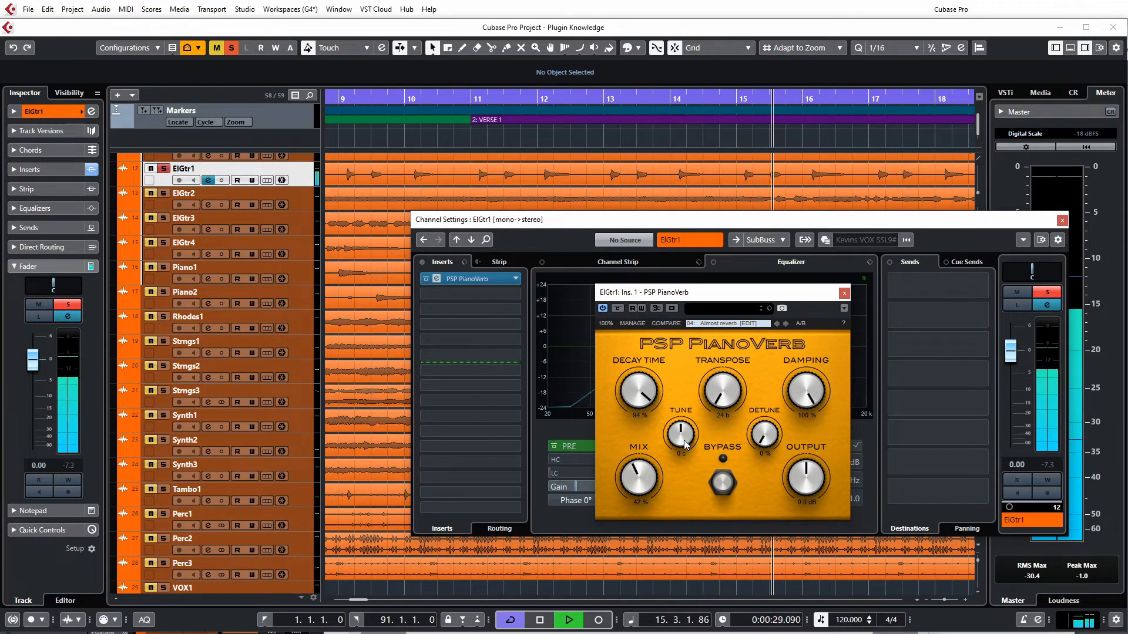
pyautogui.moveTo(793, 417); pyautogui.dragTo(785, 551)
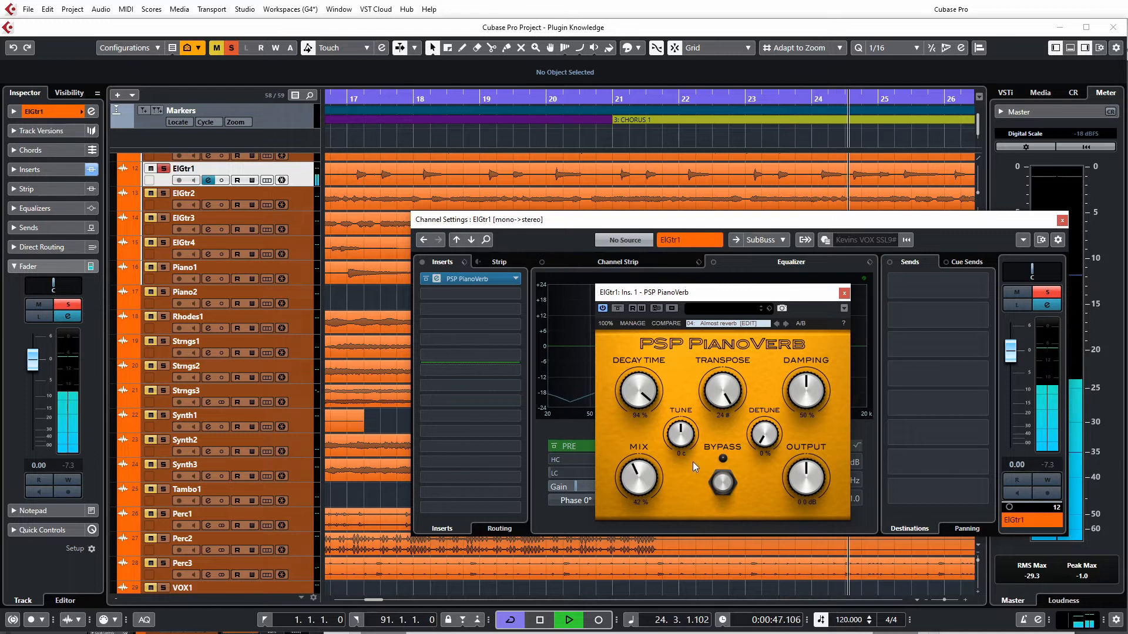
# Replay the guitar from the project start, set Damping to 80%, and restart playback with that setting
pyautogui.press('Home')
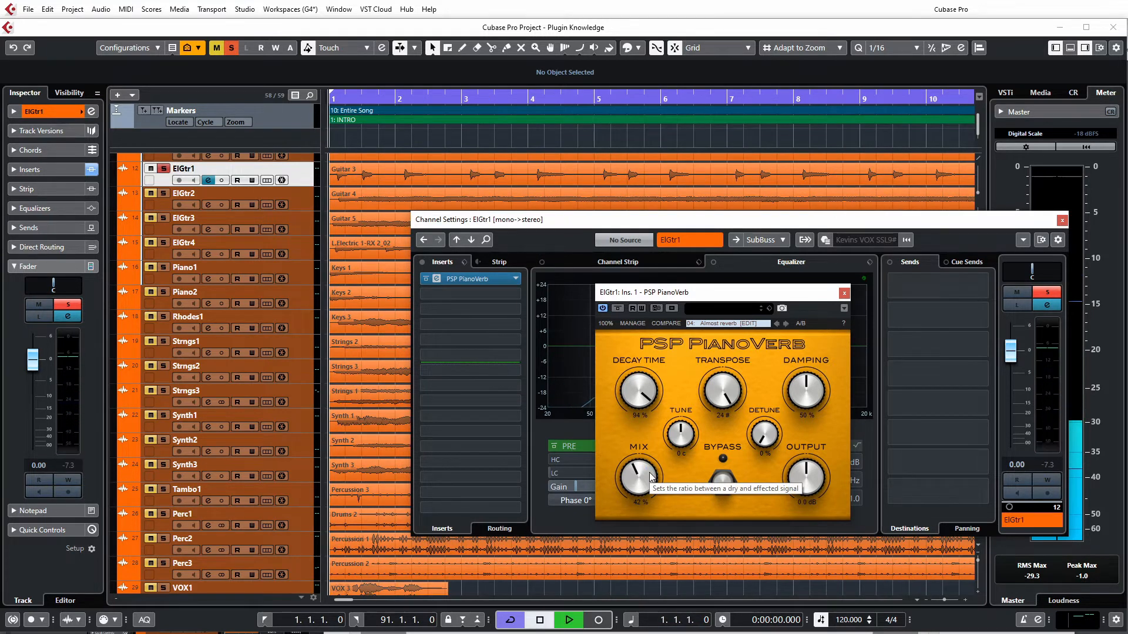
pyautogui.moveTo(803, 397); pyautogui.dragTo(805, 341)
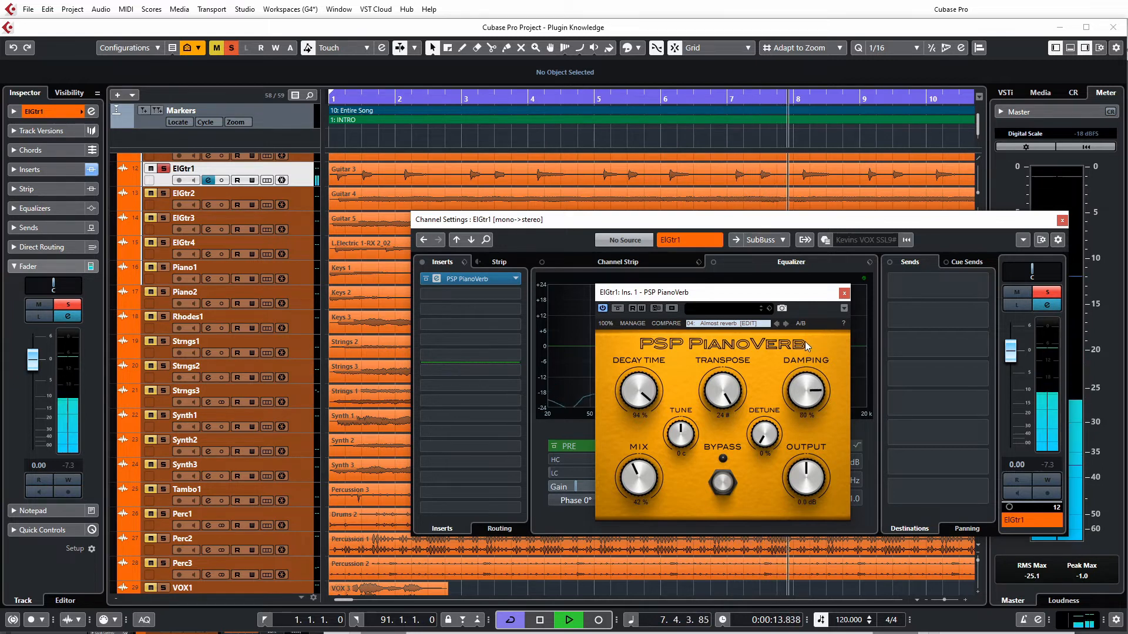
pyautogui.press('space')
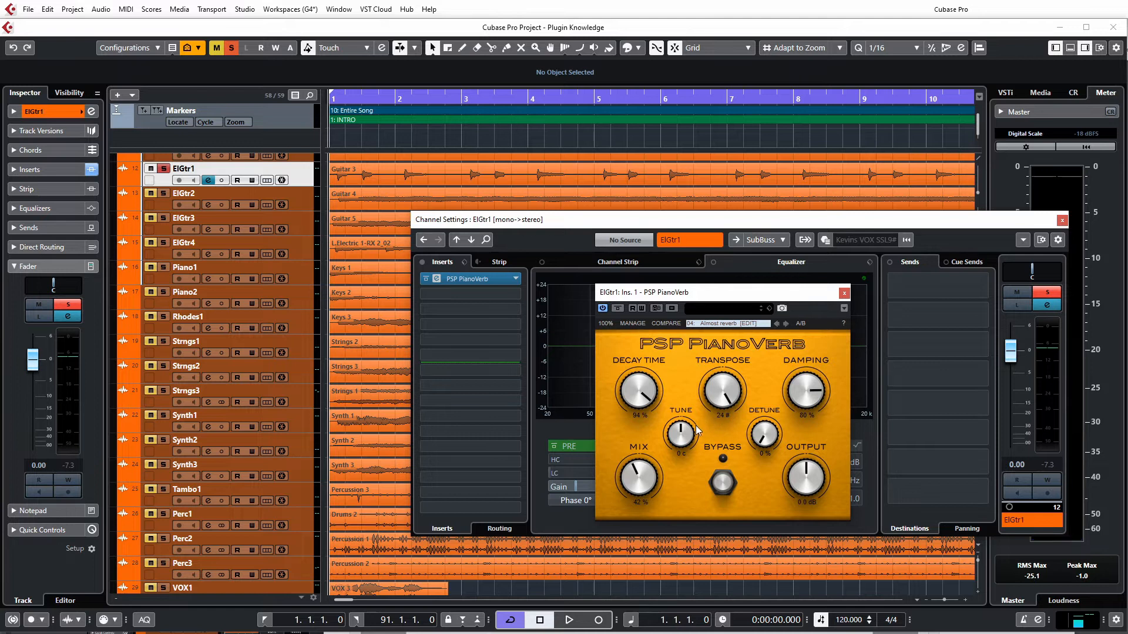
pyautogui.press('space')
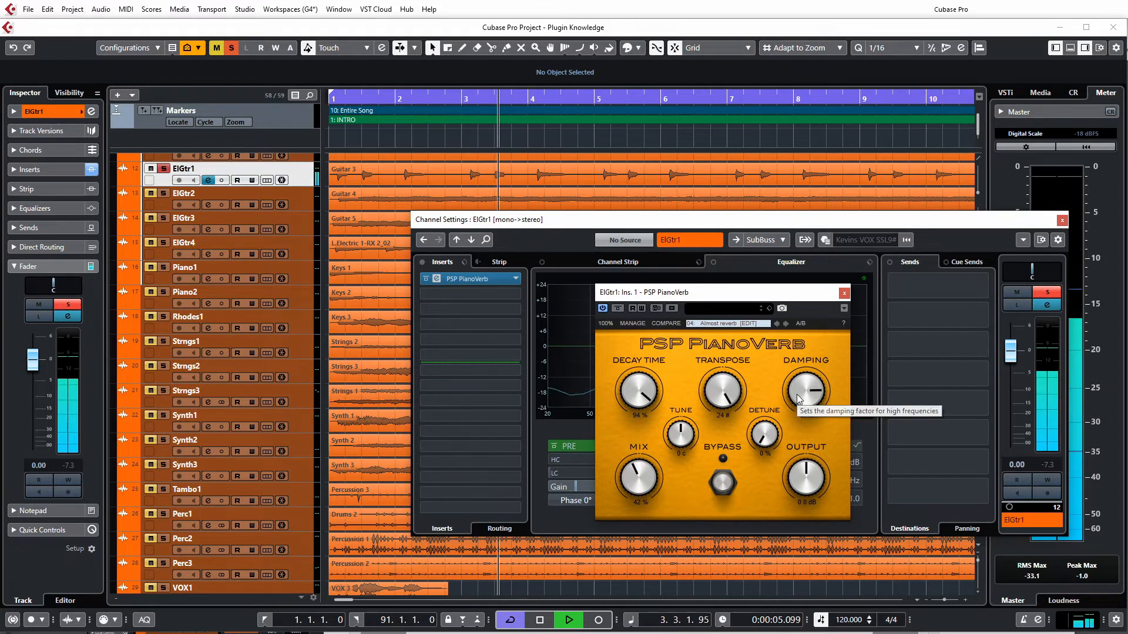
# While the guitar plays, set Transpose to 12#, Damping to 37%, Decay Time to 92% and Mix to 29%
pyautogui.moveTo(792, 407); pyautogui.dragTo(723, 432)
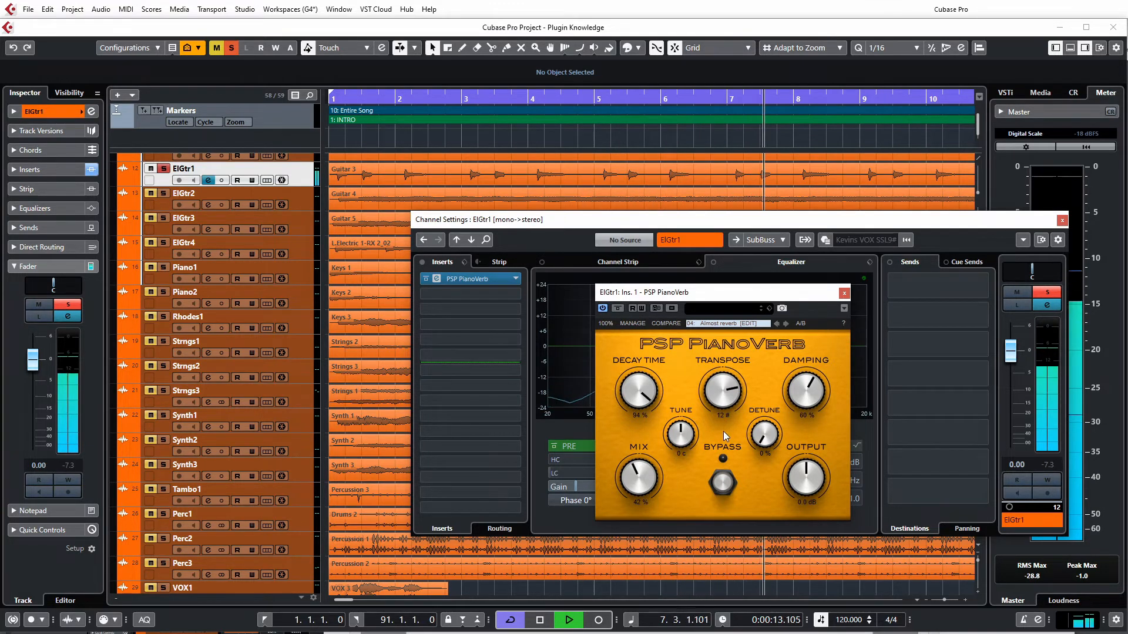
pyautogui.moveTo(797, 400); pyautogui.dragTo(804, 441)
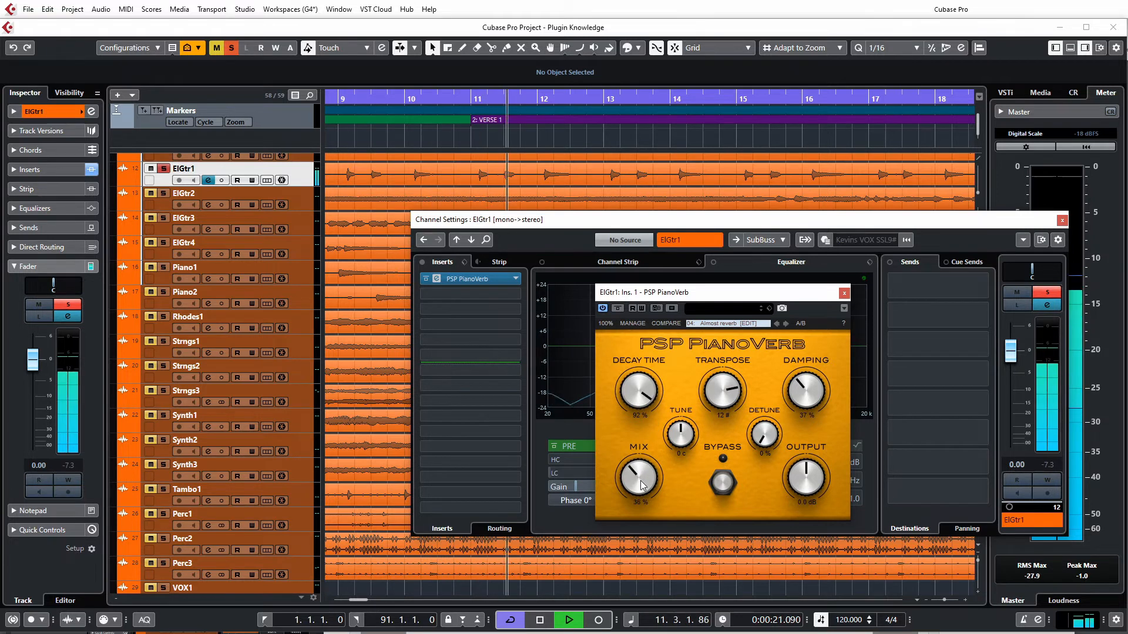
pyautogui.moveTo(641, 505); pyautogui.dragTo(646, 492)
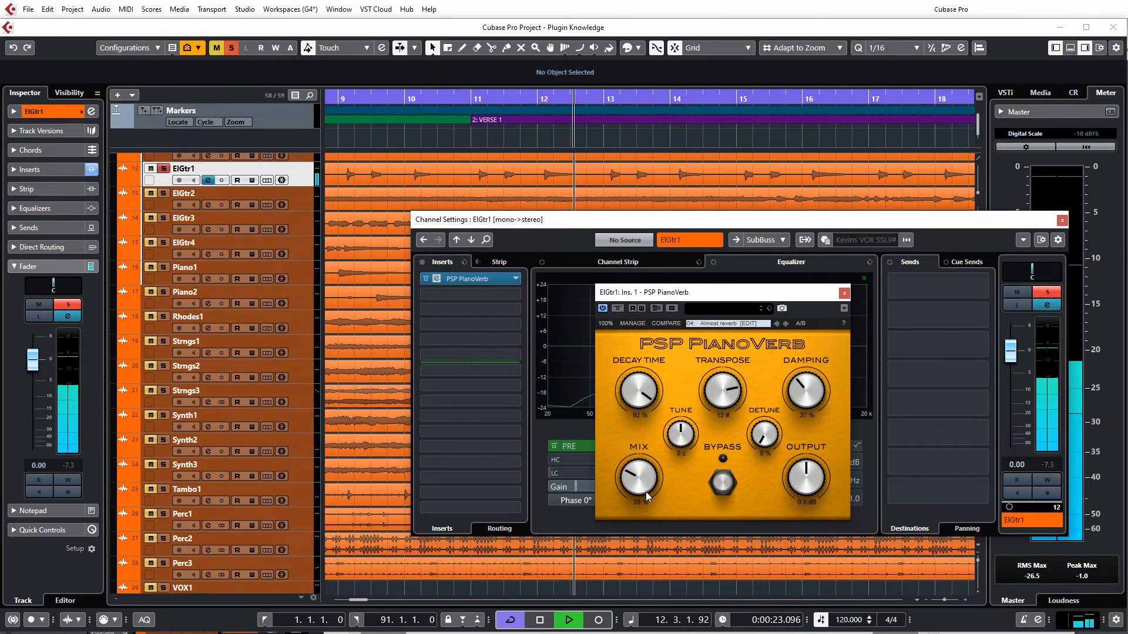
# Audition the guitar with Transpose at 12b and Damping at 78%, and stop playback
pyautogui.moveTo(816, 346); pyautogui.dragTo(825, 318)
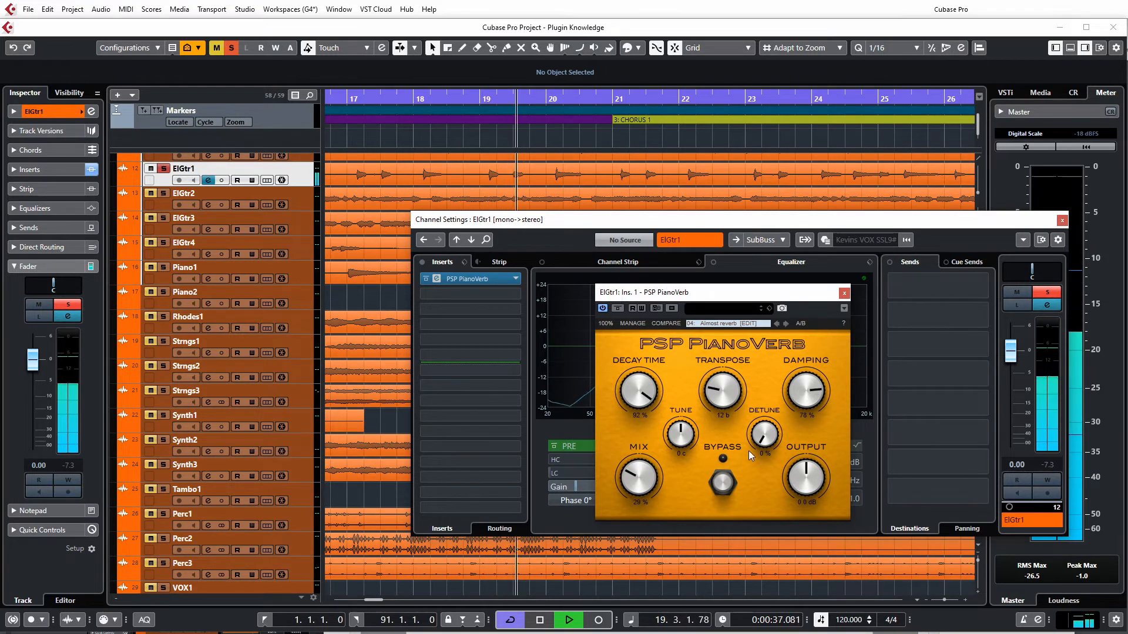
pyautogui.press('space')
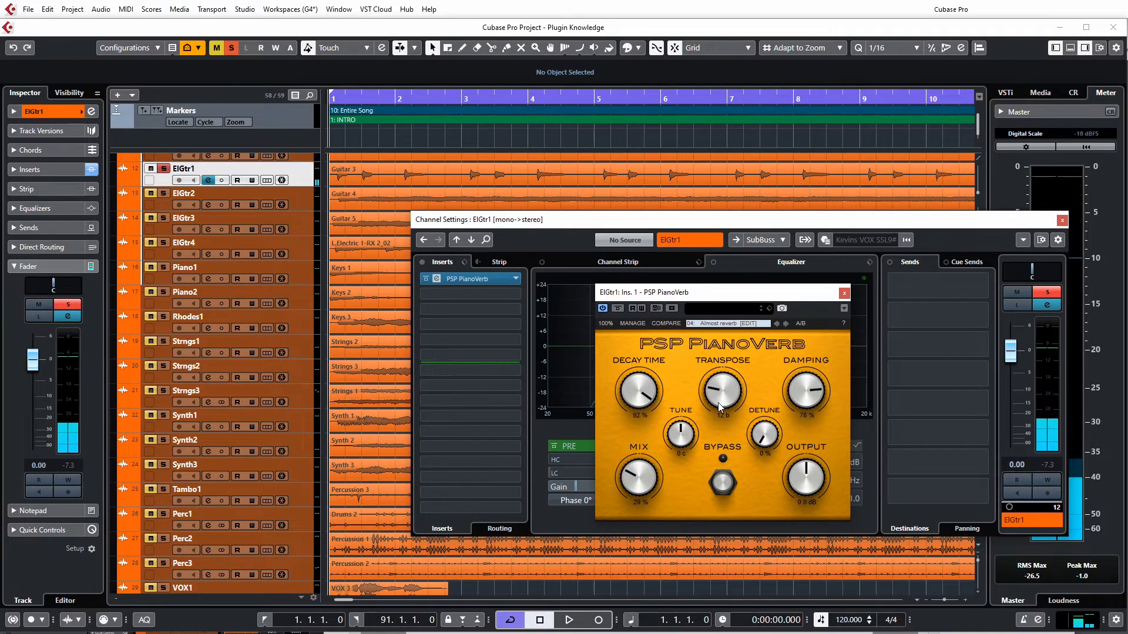
# Set Transpose to 7b, start playback, and adjust Mix to 31%, Damping to 55% and Decay Time to 85%
pyautogui.moveTo(718, 403); pyautogui.dragTo(725, 398)
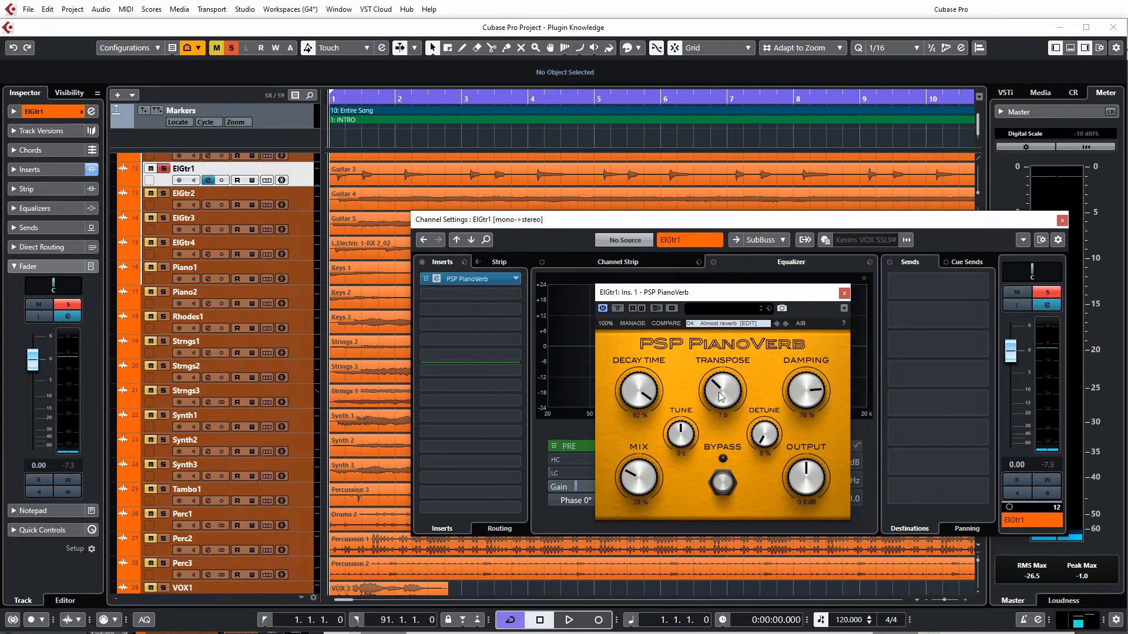
pyautogui.press('space')
pyautogui.moveTo(665, 466); pyautogui.dragTo(633, 463)
pyautogui.moveTo(806, 388); pyautogui.dragTo(798, 424)
pyautogui.moveTo(639, 473); pyautogui.dragTo(635, 487)
pyautogui.moveTo(636, 401); pyautogui.dragTo(636, 413)
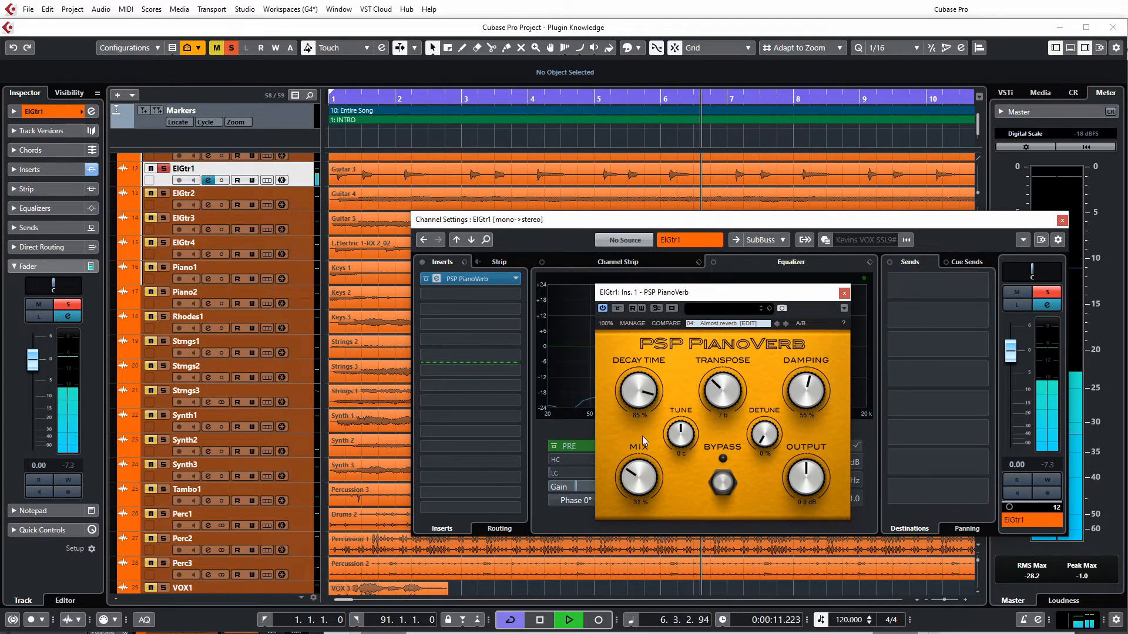
# Audition Transpose at 5b, 5# and 7# on the playing guitar, leave it at 4#, and stop playback
pyautogui.moveTo(727, 393); pyautogui.dragTo(732, 394)
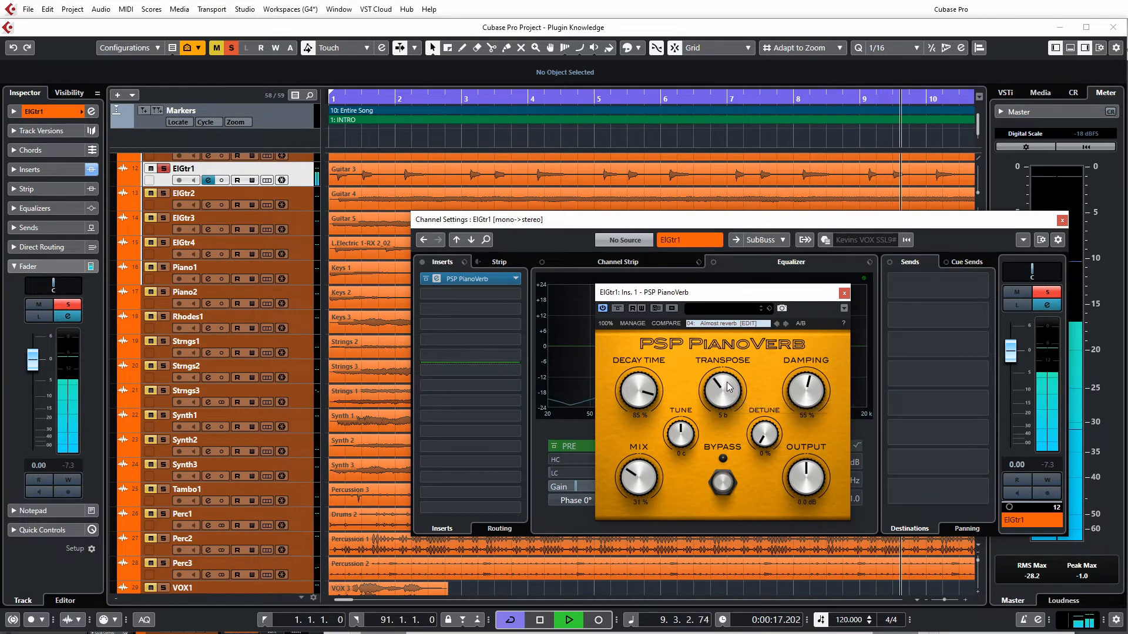
pyautogui.scroll(-2, 728, 386)
pyautogui.scroll(1, 731, 368)
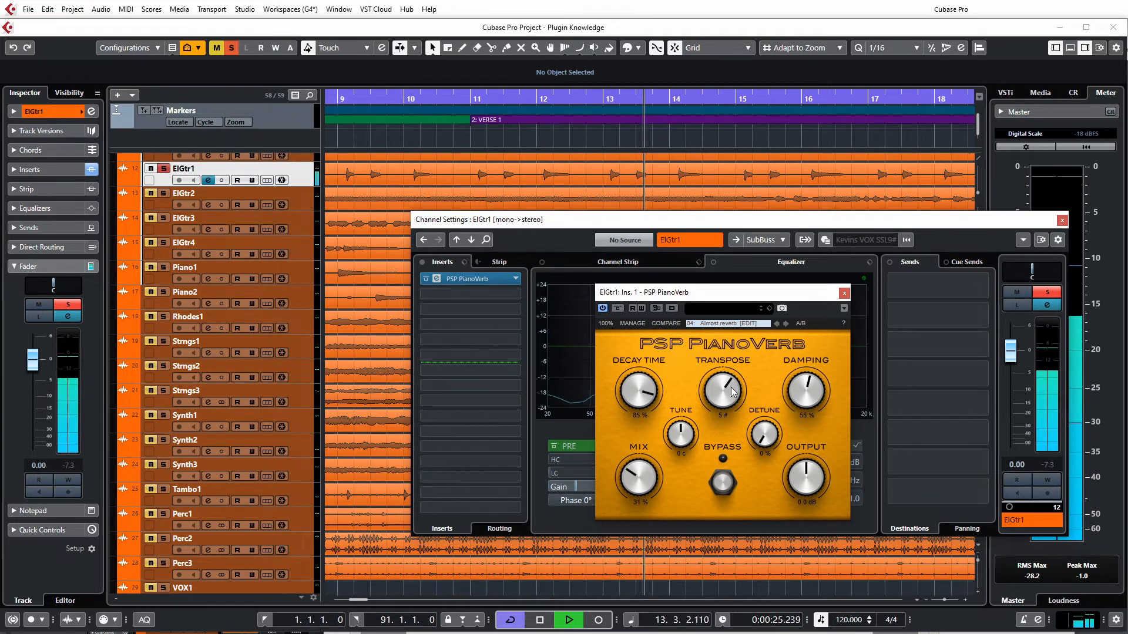
pyautogui.scroll(2, 733, 388)
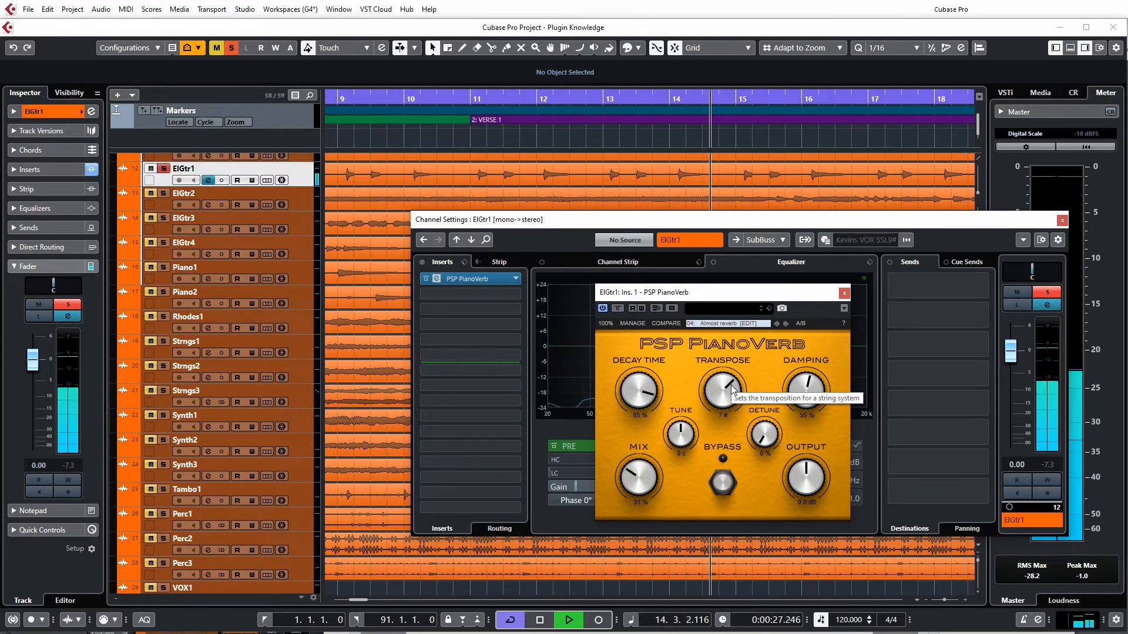
pyautogui.scroll(-2, 733, 391)
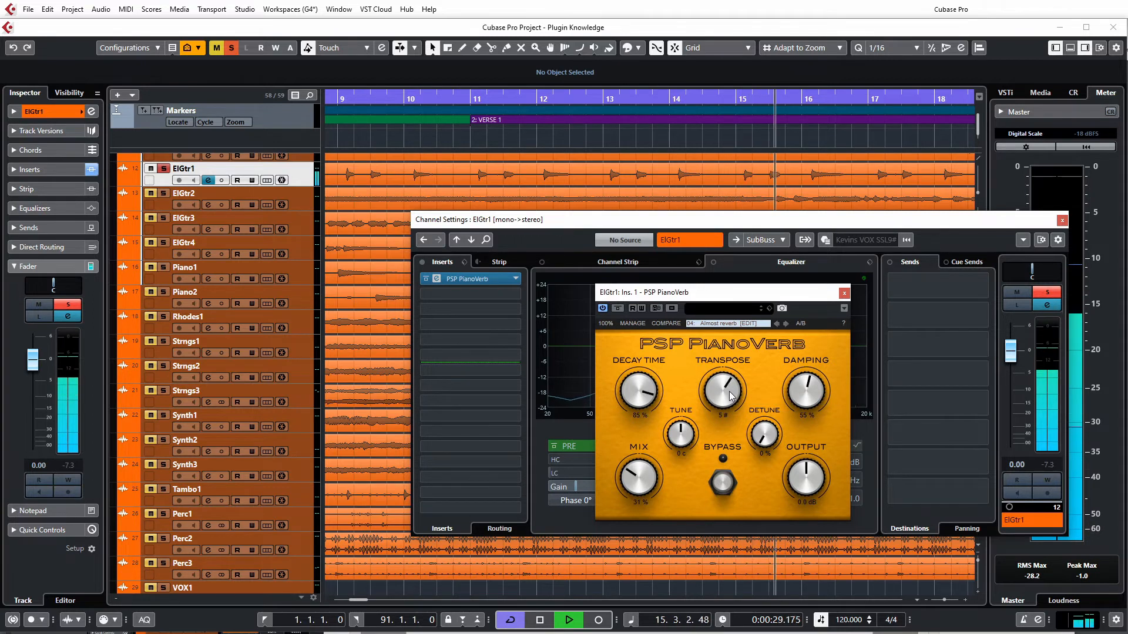
pyautogui.scroll(-1, 732, 395)
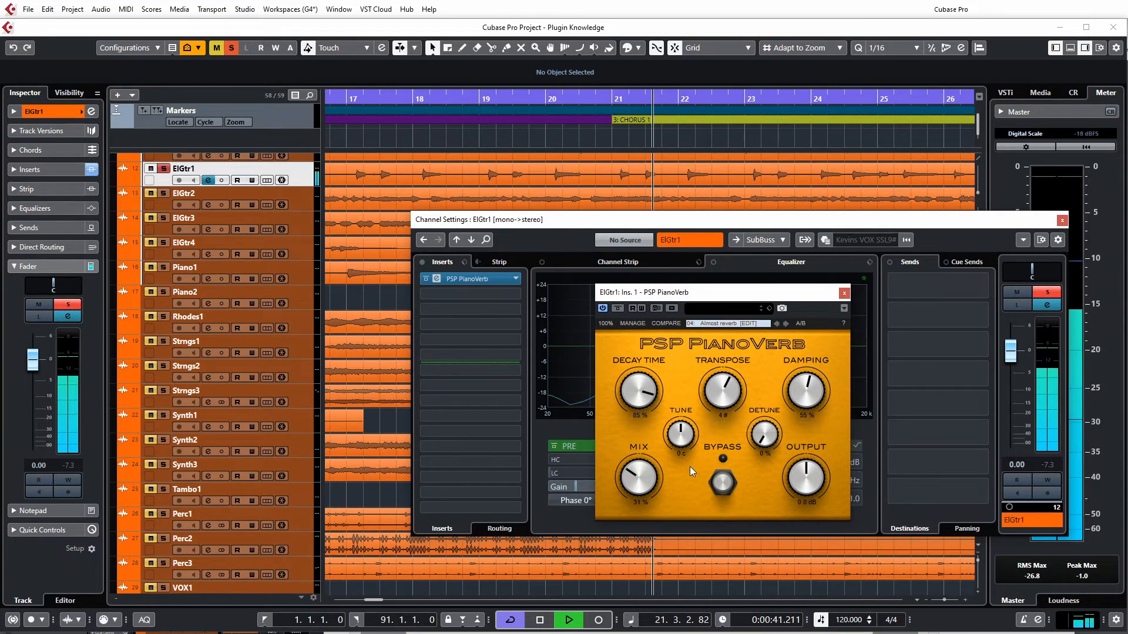
pyautogui.press('space')
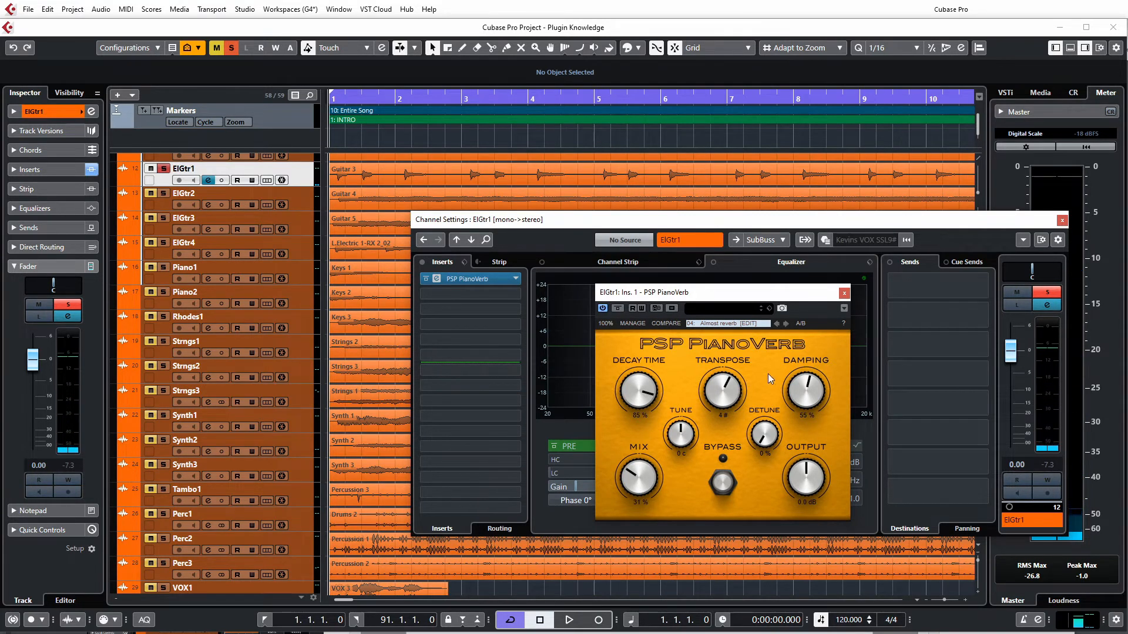
# Close and reopen the guitar's PianoVerb, restarting playback, and set Mix to 22%, Damping to 41% and Transpose to 0
pyautogui.click(844, 294)
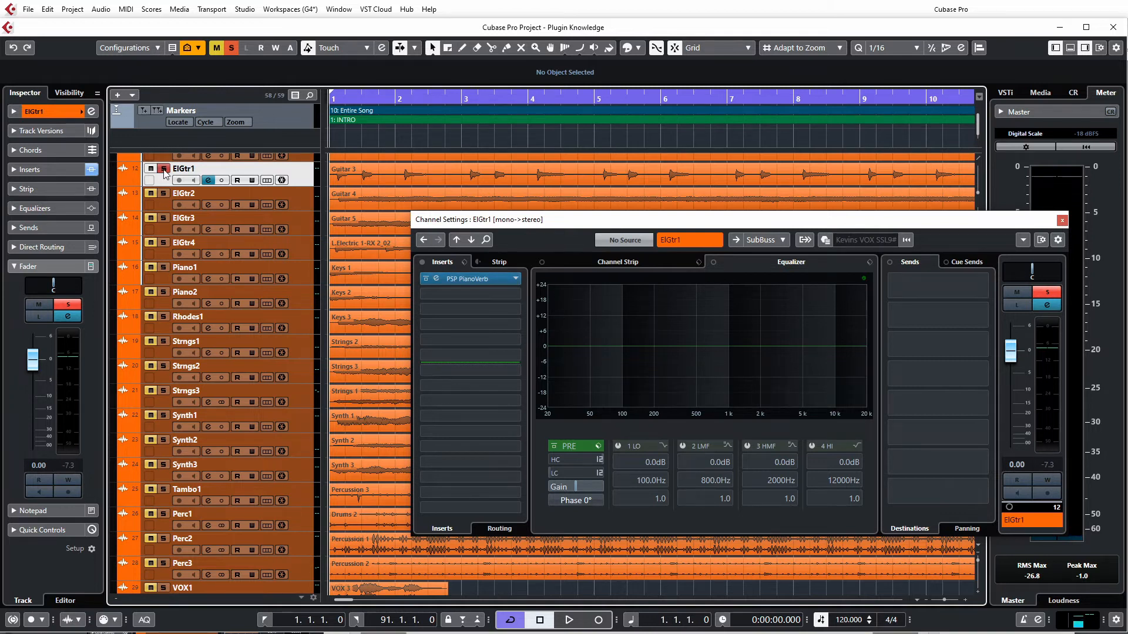
pyautogui.press('space')
pyautogui.doubleClick(469, 283)
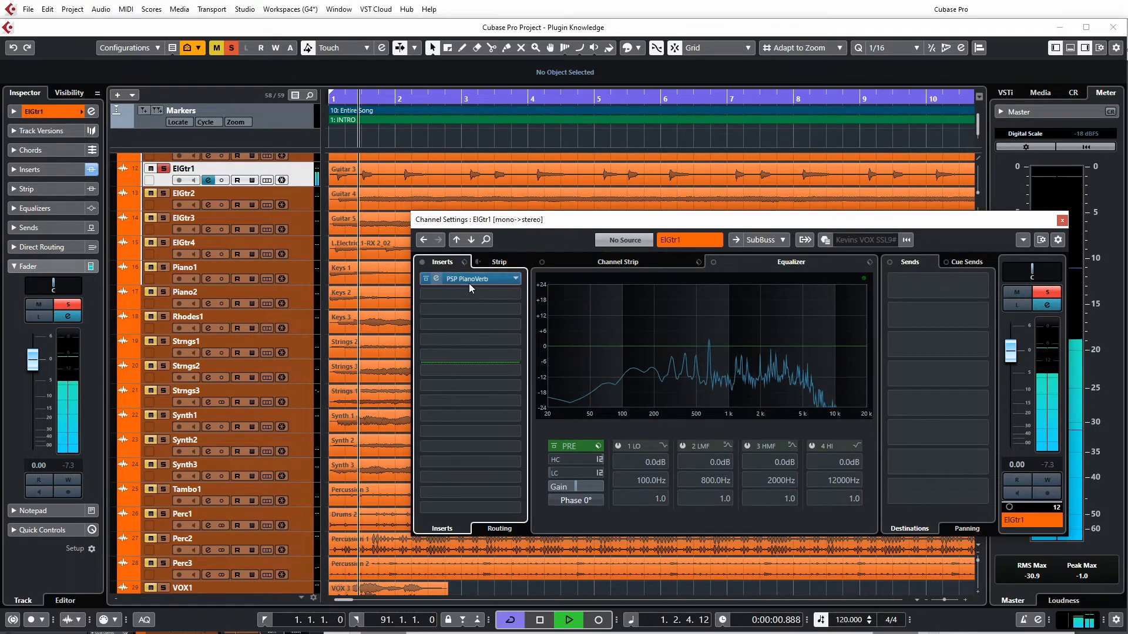
pyautogui.moveTo(637, 481); pyautogui.dragTo(638, 499)
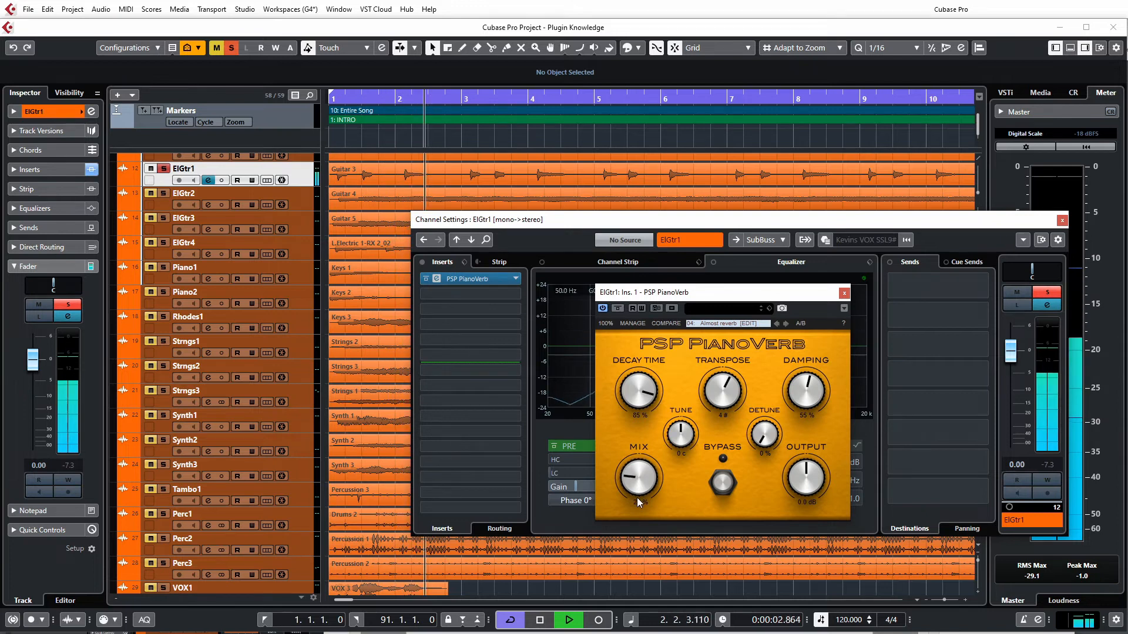
pyautogui.moveTo(808, 404); pyautogui.dragTo(809, 439)
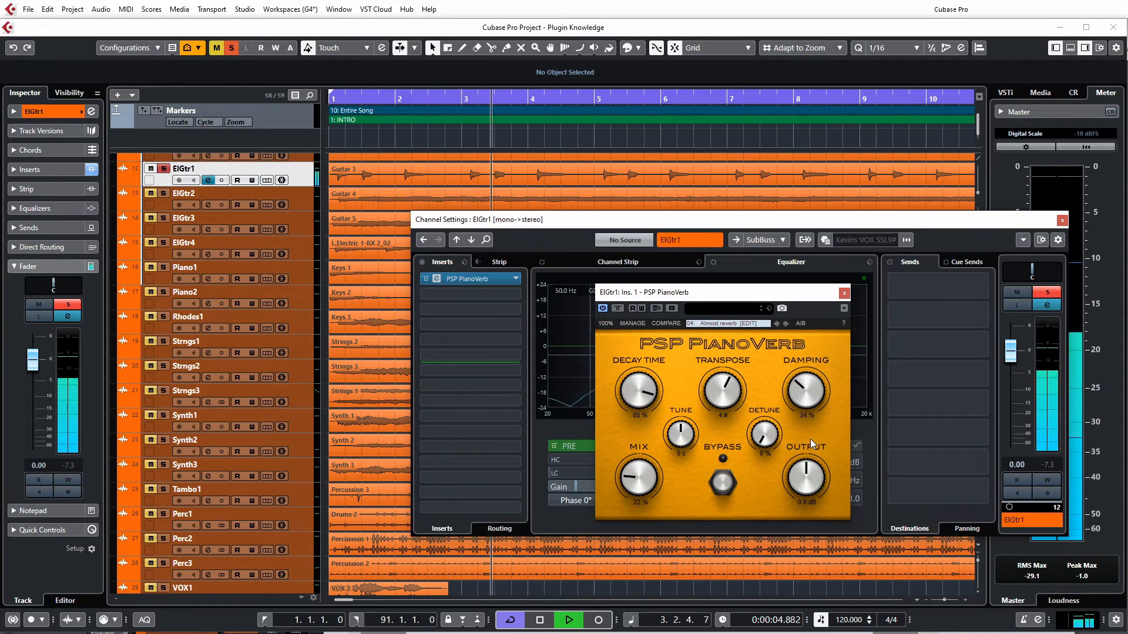
pyautogui.moveTo(715, 395); pyautogui.dragTo(718, 414)
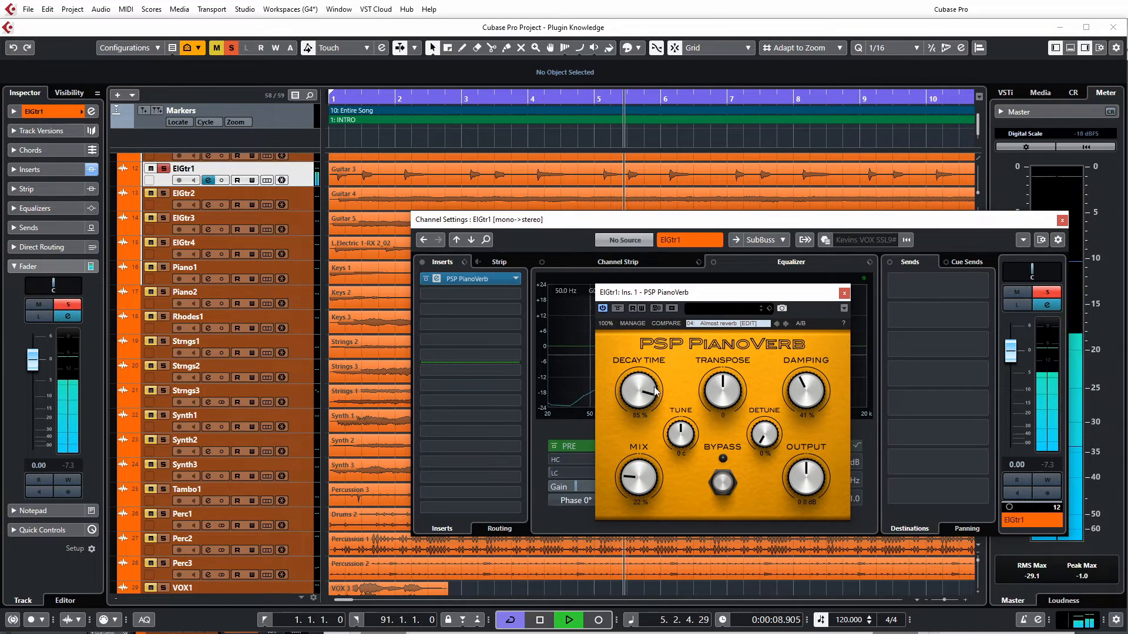
# Raise Damping, try Decay Time at 90% and Mix at 17%, and settle on Decay Time 73% and Mix 22%
pyautogui.moveTo(644, 395); pyautogui.dragTo(645, 387)
pyautogui.moveTo(628, 488); pyautogui.dragTo(628, 484)
pyautogui.moveTo(805, 392); pyautogui.dragTo(819, 334)
pyautogui.moveTo(641, 472); pyautogui.dragTo(639, 490)
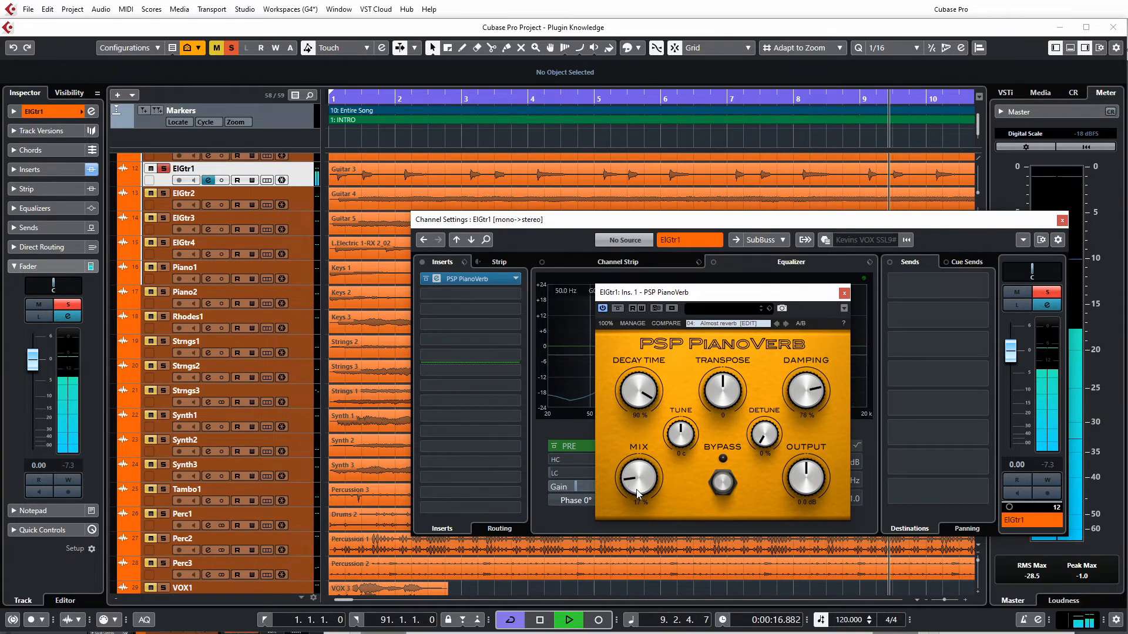
pyautogui.moveTo(632, 385); pyautogui.dragTo(630, 414)
pyautogui.moveTo(638, 483); pyautogui.dragTo(636, 471)
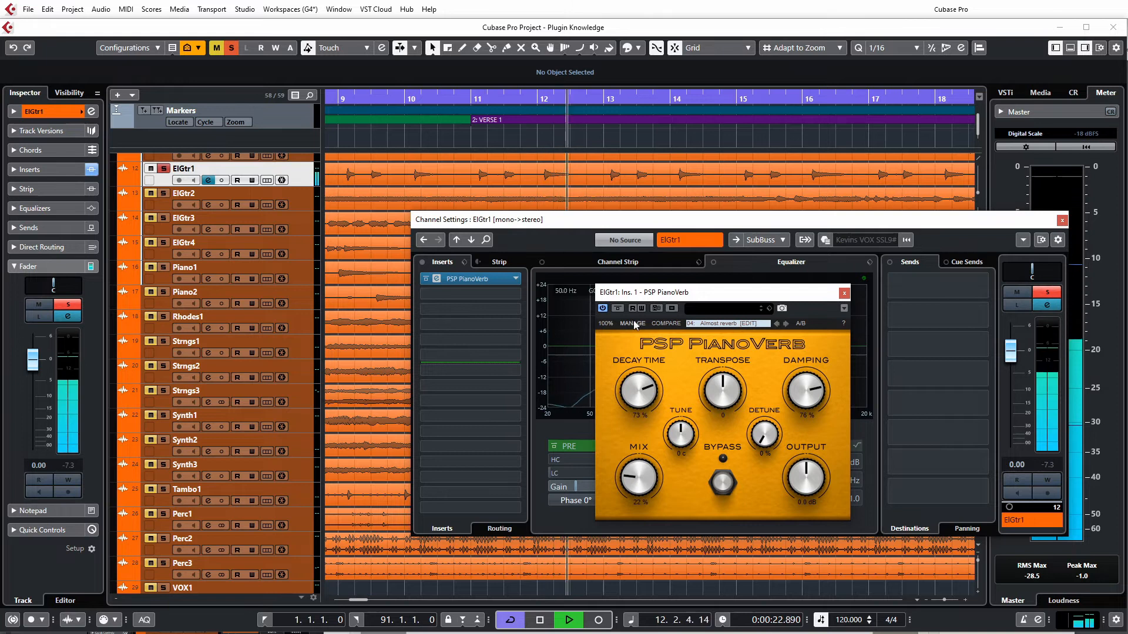
# Compare the guitar with PianoVerb bypassed and active, lower Decay Time to 67%, and stop playback
pyautogui.click(618, 311)
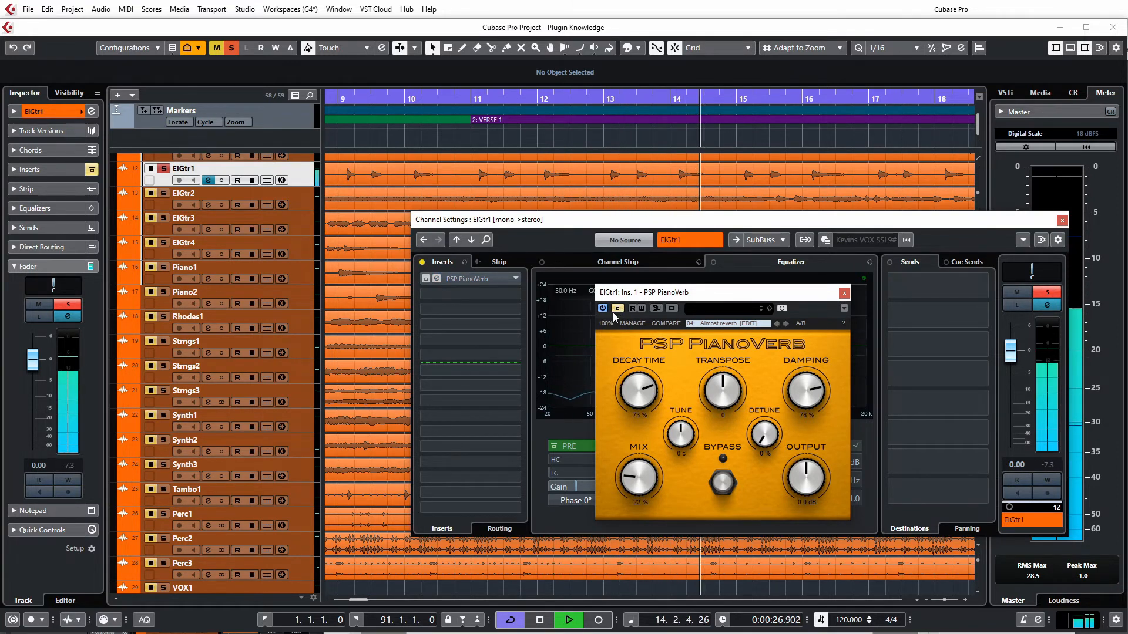
pyautogui.click(615, 308)
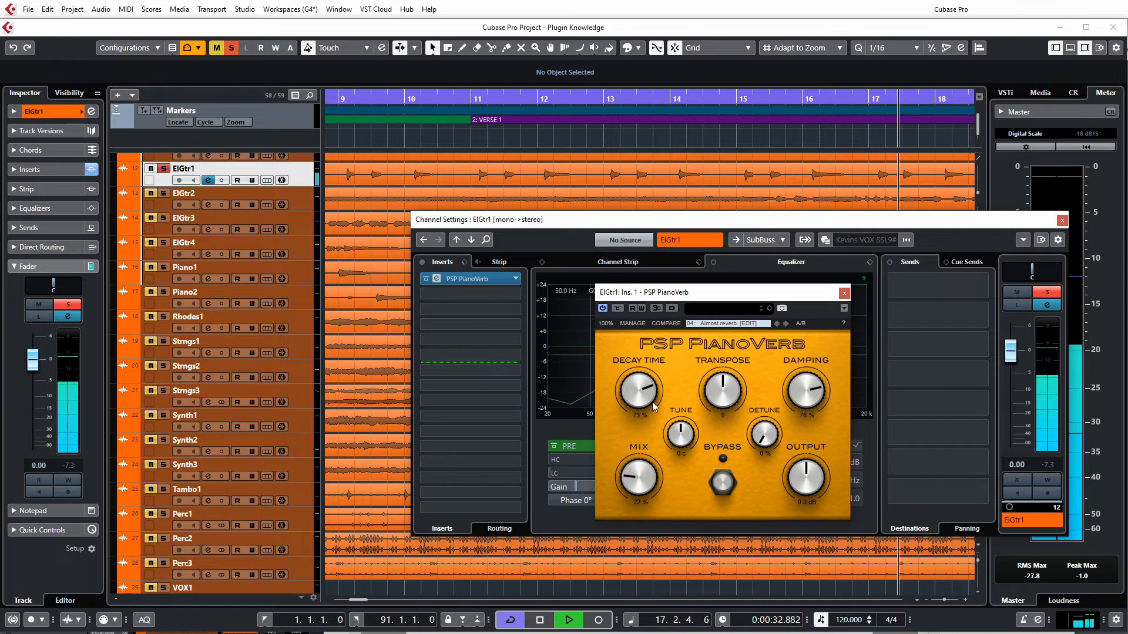
pyautogui.moveTo(653, 402); pyautogui.dragTo(657, 418)
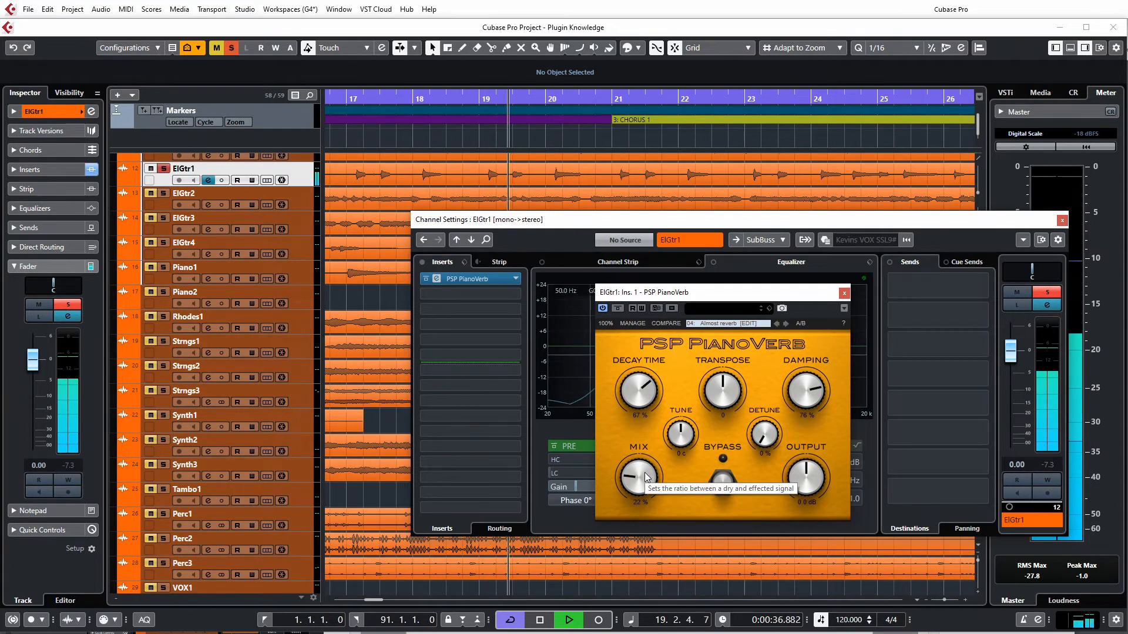
pyautogui.press('space')
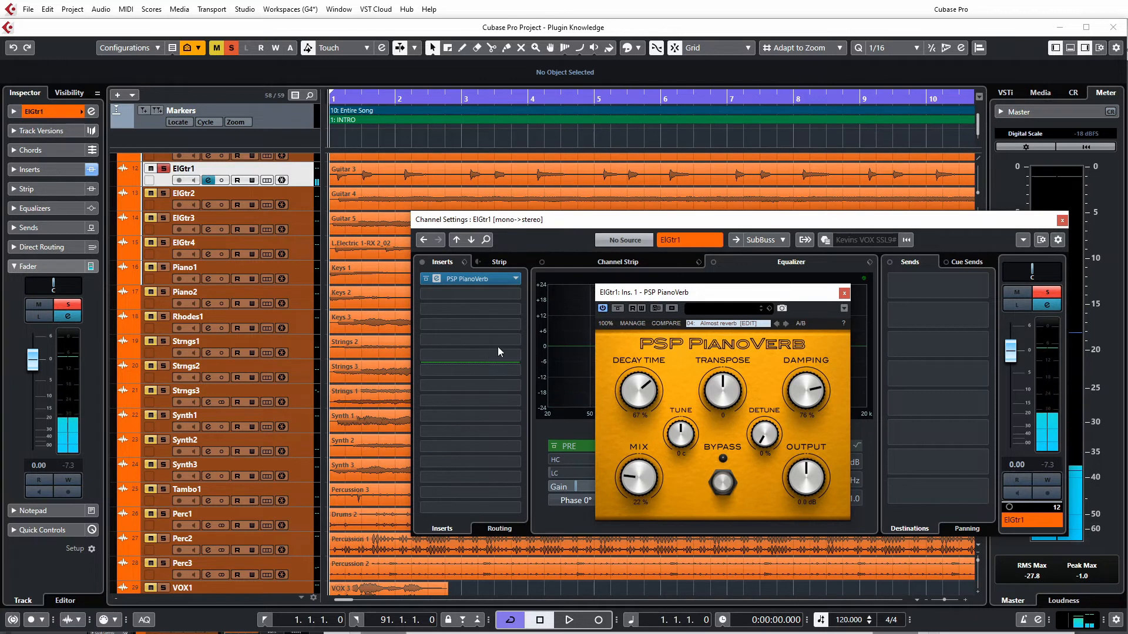
# Close the guitar's PianoVerb, solo the Perc1 track, open PianoVerb on it with the Default preset, and start playback
pyautogui.click(844, 293)
pyautogui.moveTo(732, 222); pyautogui.dragTo(844, 233)
pyautogui.click(164, 489)
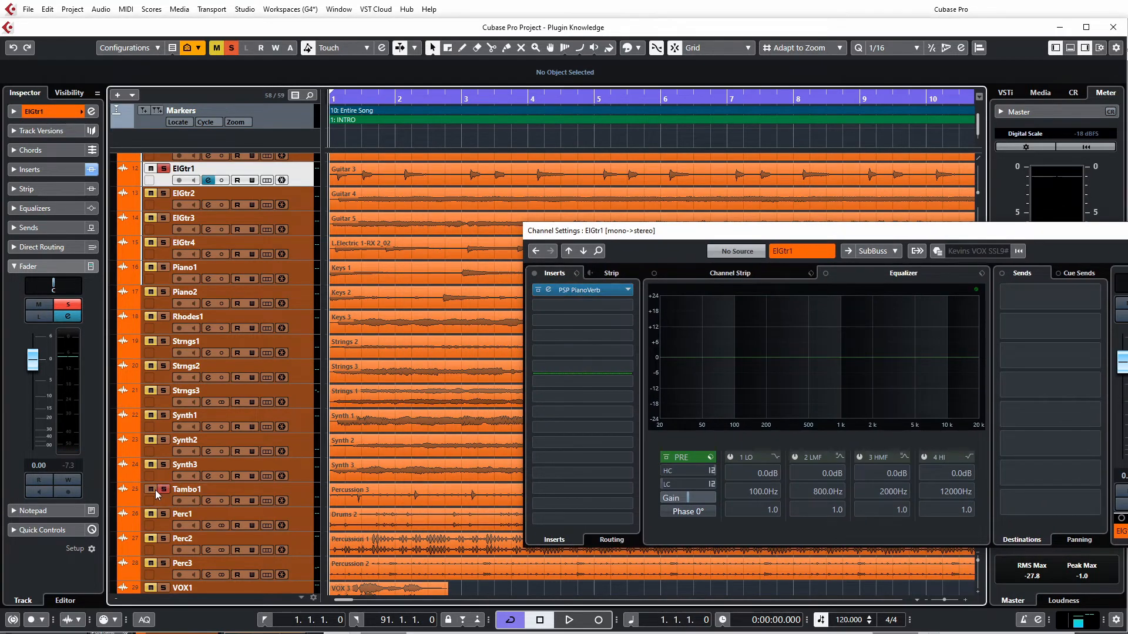
pyautogui.click(650, 429)
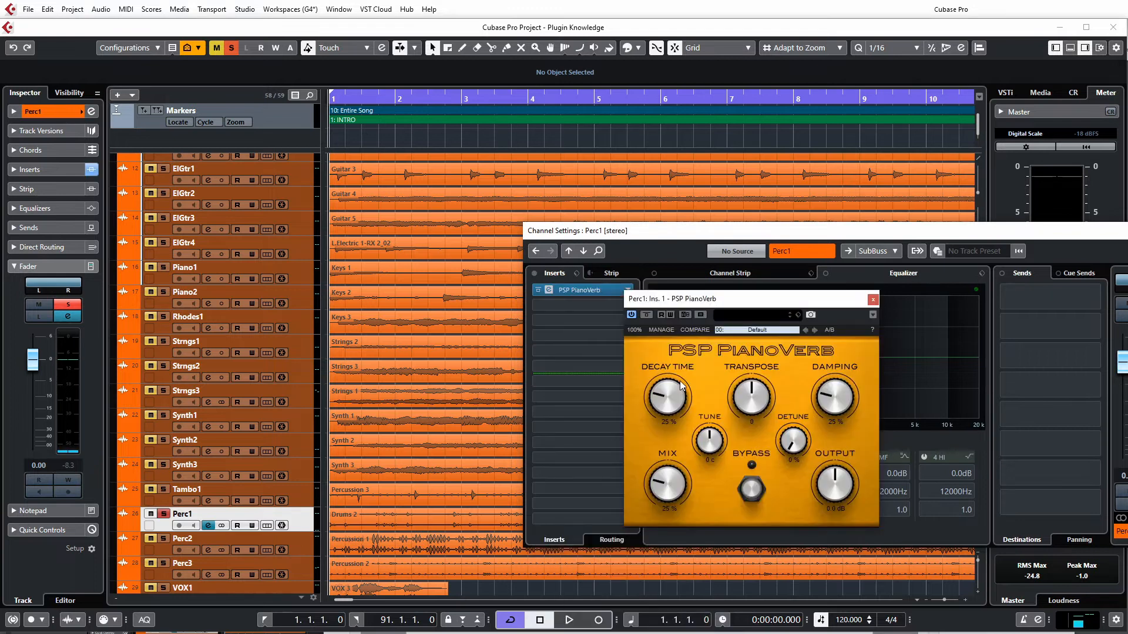
pyautogui.press('space')
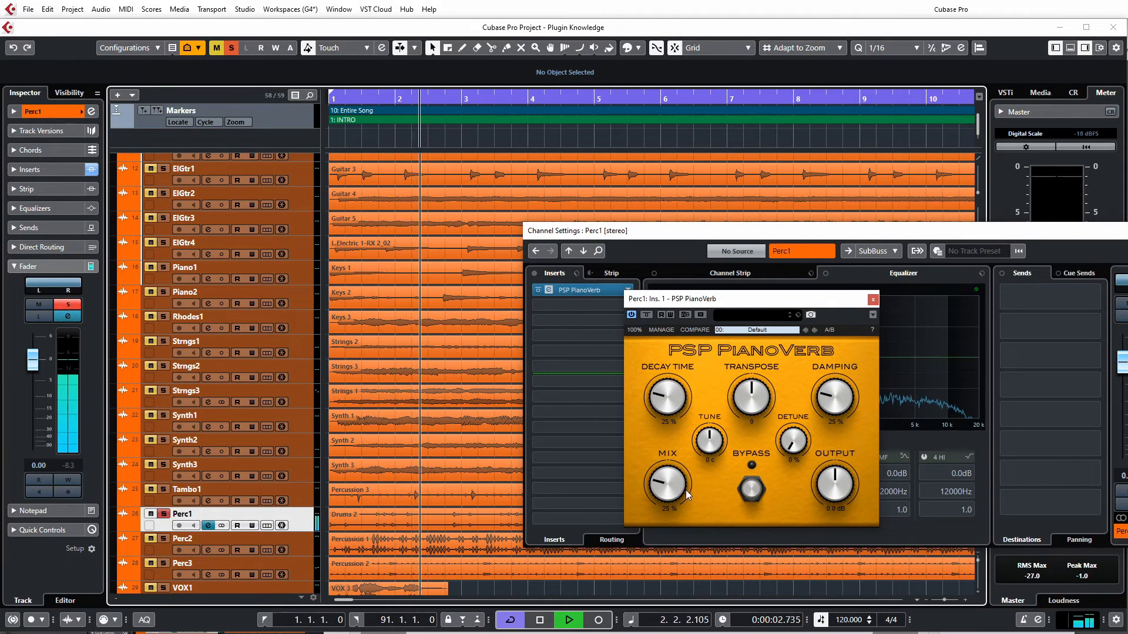
# While Perc1 plays, set its PianoVerb to Decay Time 84%, Transpose 24b and Damping 70%
pyautogui.moveTo(667, 397); pyautogui.dragTo(671, 323)
pyautogui.moveTo(753, 398); pyautogui.dragTo(777, 565)
pyautogui.moveTo(667, 405); pyautogui.dragTo(668, 389)
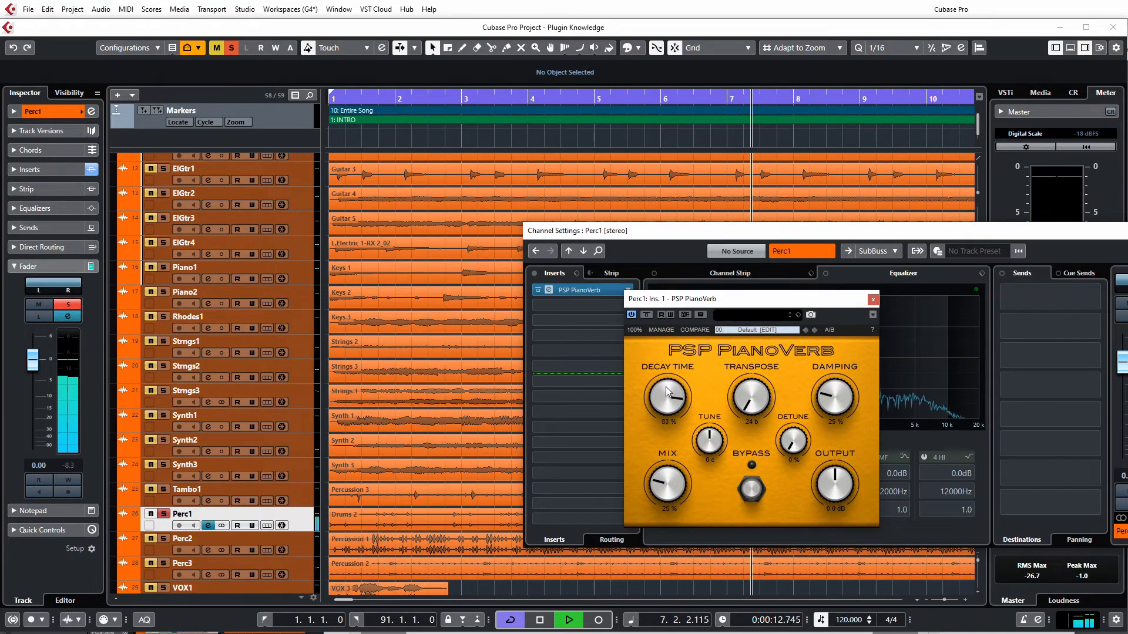
pyautogui.moveTo(820, 403); pyautogui.dragTo(849, 354)
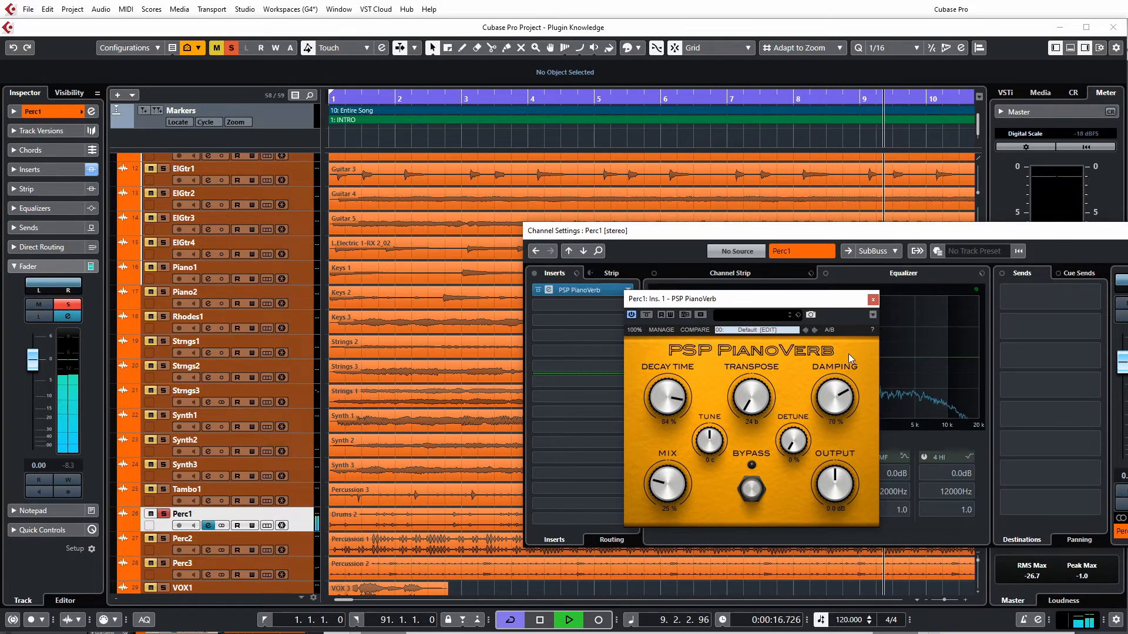
# Try Mix at 40% and Decay Time at 85% on Perc1, restarting playback to compare PianoVerb bypassed and active
pyautogui.moveTo(668, 480); pyautogui.dragTo(670, 461)
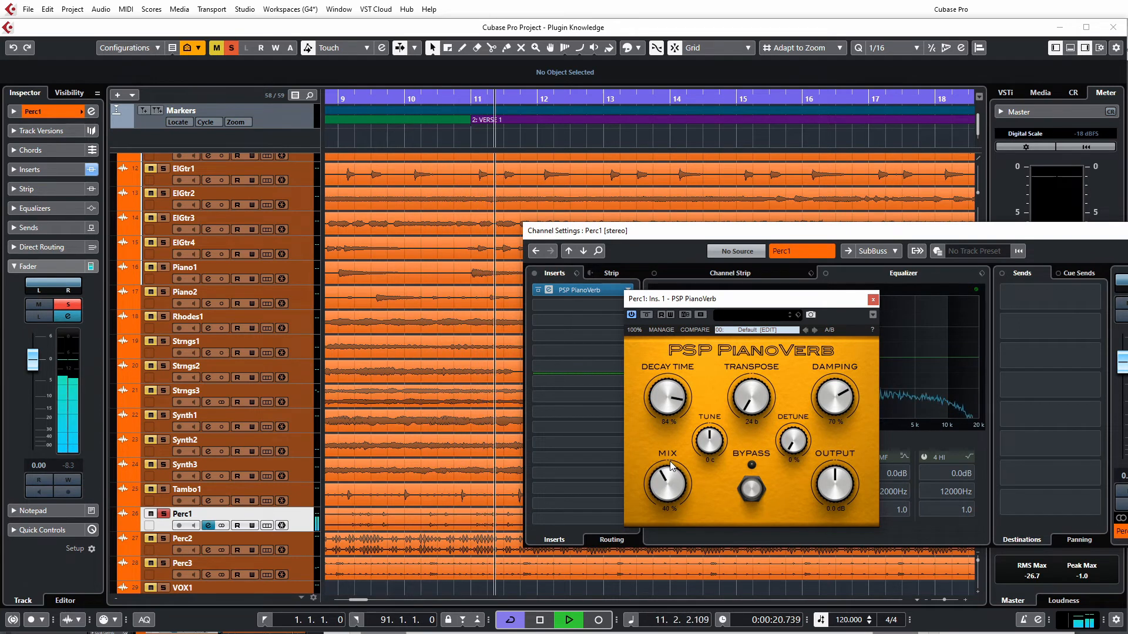
pyautogui.click(666, 406)
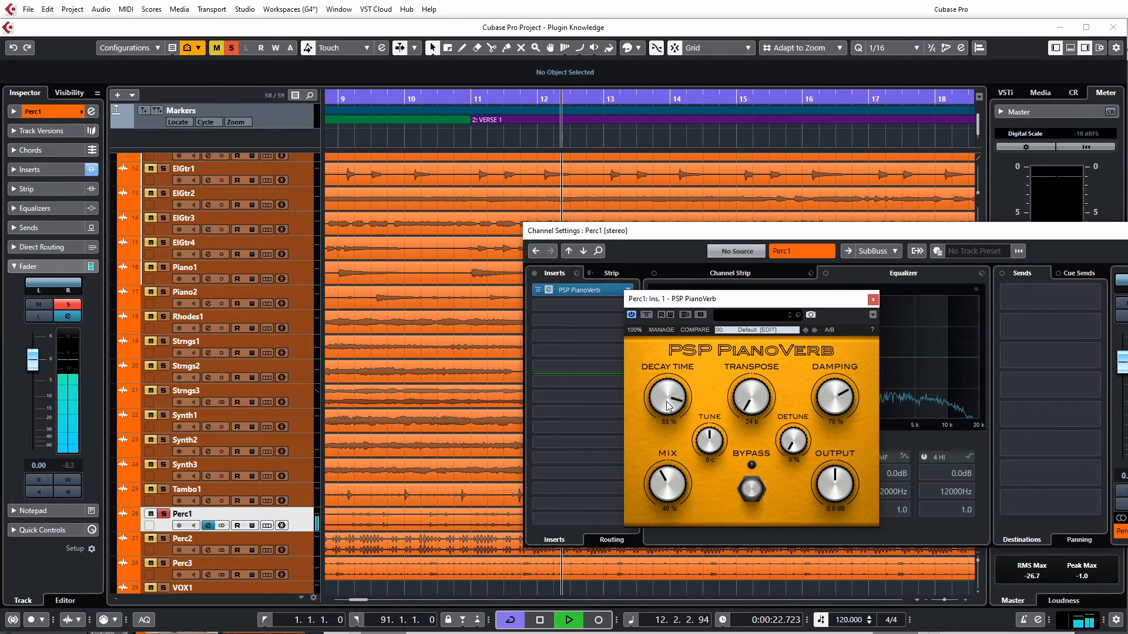
pyautogui.click(646, 315)
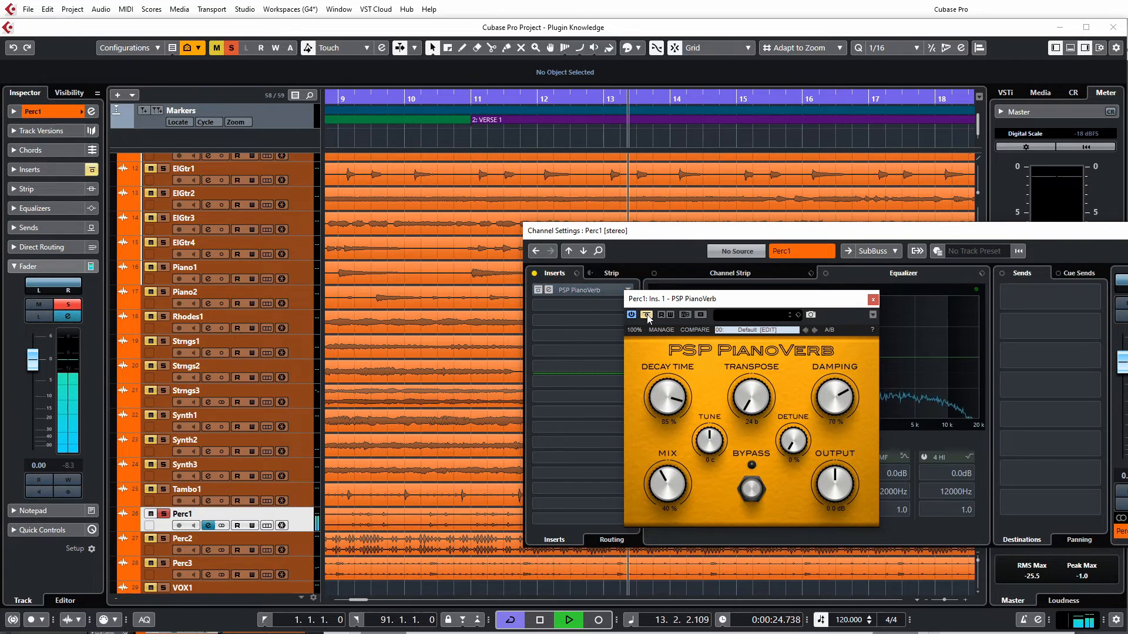
pyautogui.press('space')
pyautogui.press('space')
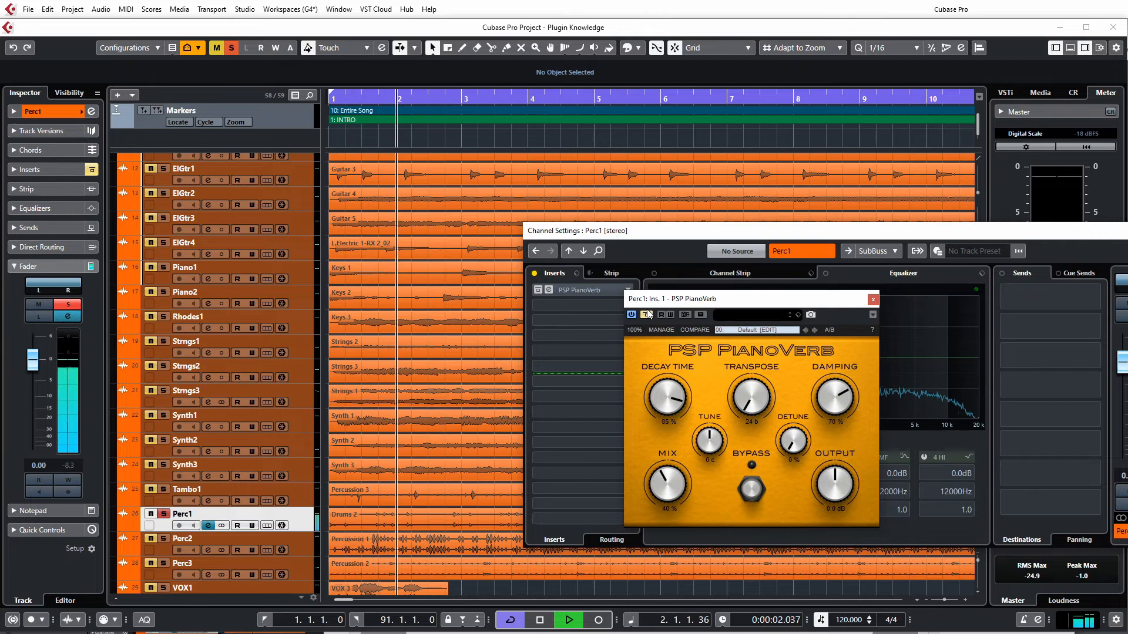
pyautogui.click(646, 315)
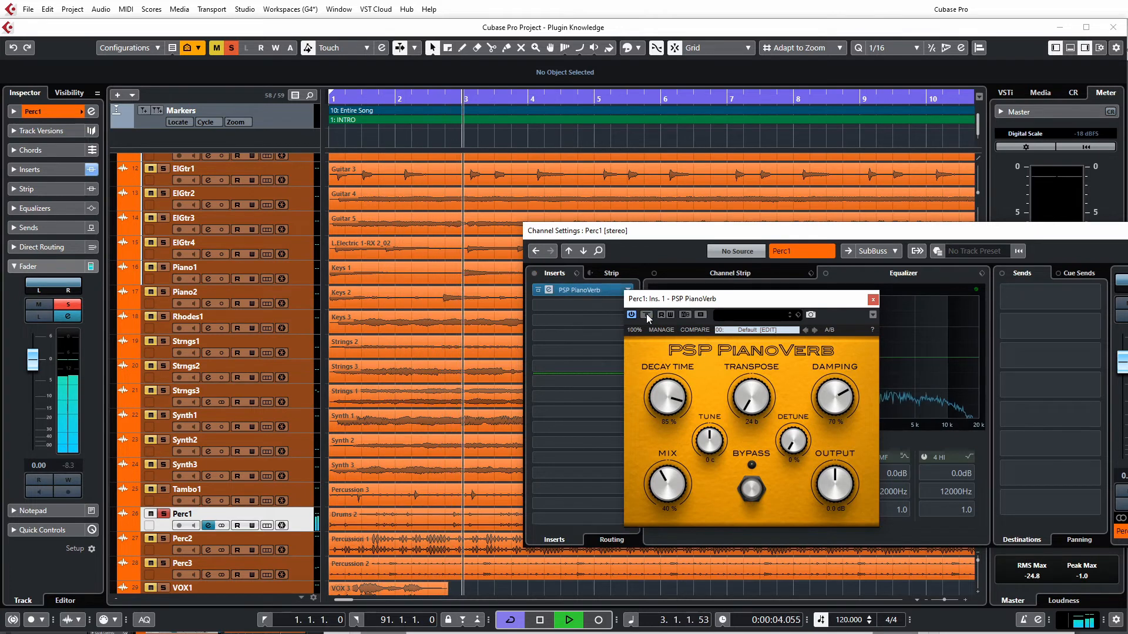
# Lower Mix, set Decay Time to 70%, try Transpose at 12b and return it to 24b, and raise Damping to 100%
pyautogui.moveTo(671, 494); pyautogui.dragTo(674, 515)
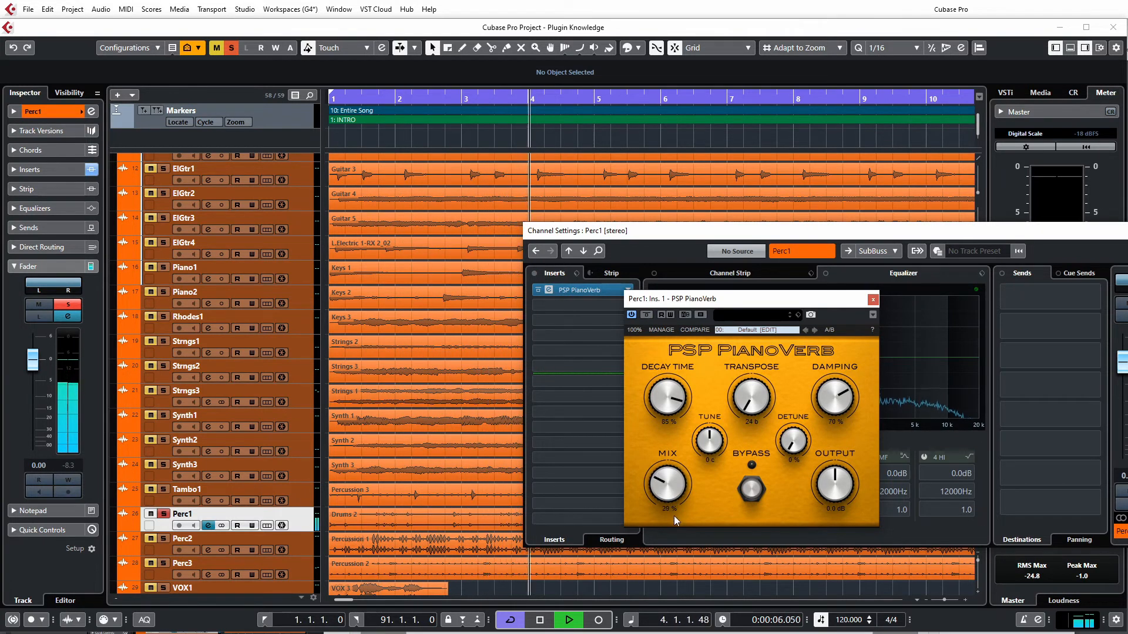
pyautogui.moveTo(666, 399); pyautogui.dragTo(666, 429)
pyautogui.moveTo(757, 407); pyautogui.dragTo(760, 364)
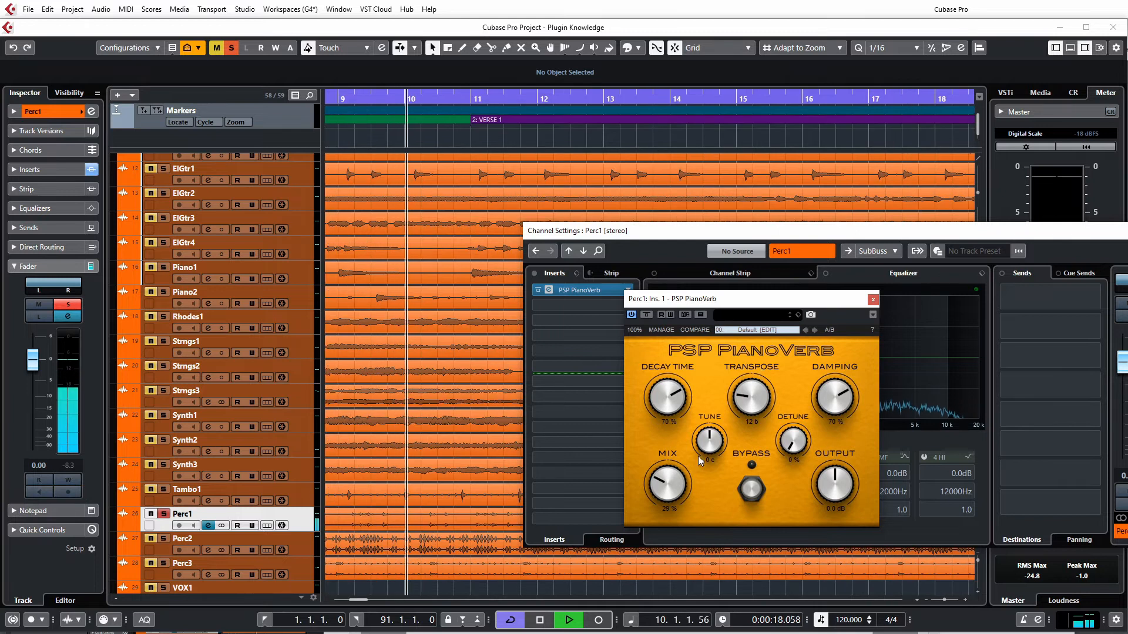
pyautogui.moveTo(746, 387); pyautogui.dragTo(755, 503)
pyautogui.moveTo(825, 406); pyautogui.dragTo(849, 352)
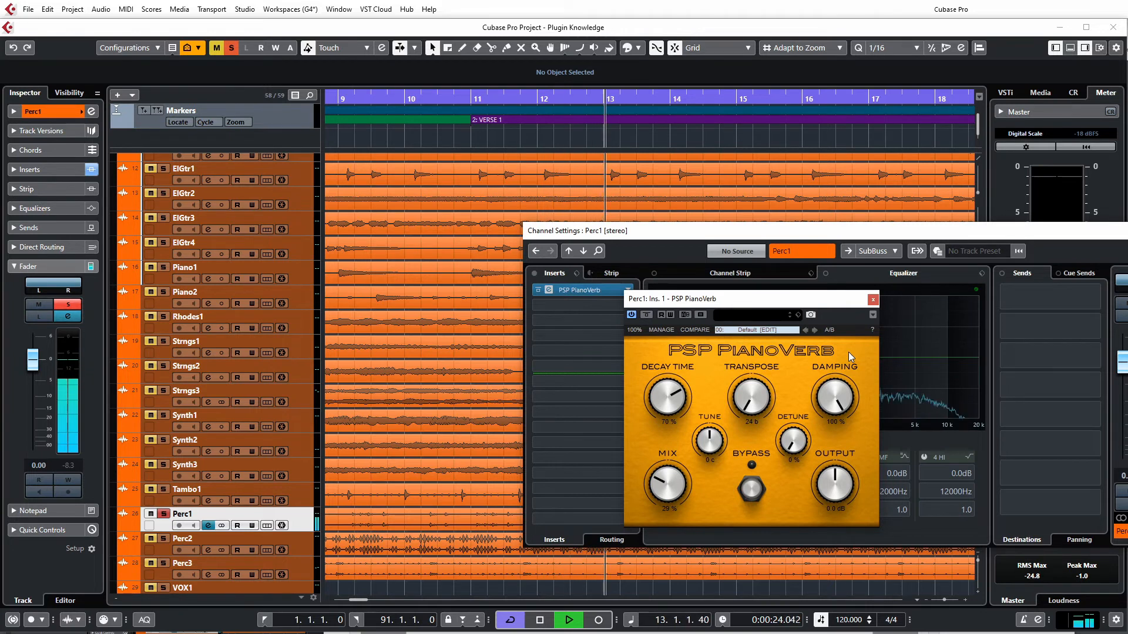
pyautogui.moveTo(847, 351)
pyautogui.mouseDown()
pyautogui.moveTo(847, 552)
pyautogui.moveTo(829, 425)
pyautogui.moveTo(837, 355)
pyautogui.mouseUp()
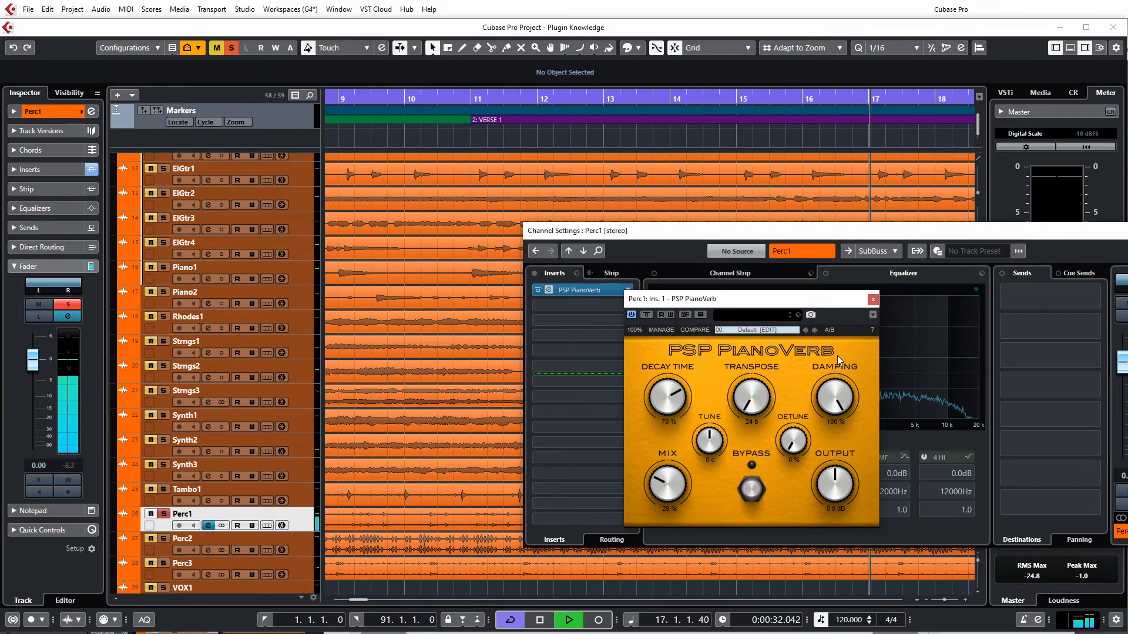
# Try Decay Time at 0% with Mix at 51%, compare with PianoVerb bypassed, raise Decay Time to 50%, and stop playback
pyautogui.moveTo(673, 403); pyautogui.dragTo(700, 585)
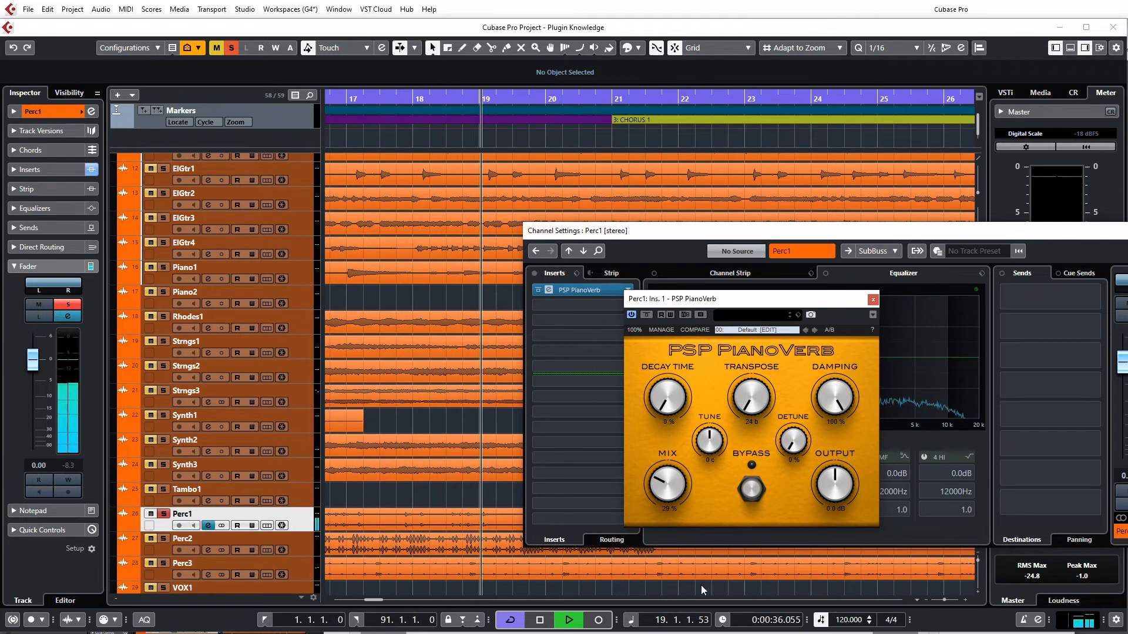
pyautogui.moveTo(675, 497); pyautogui.dragTo(678, 470)
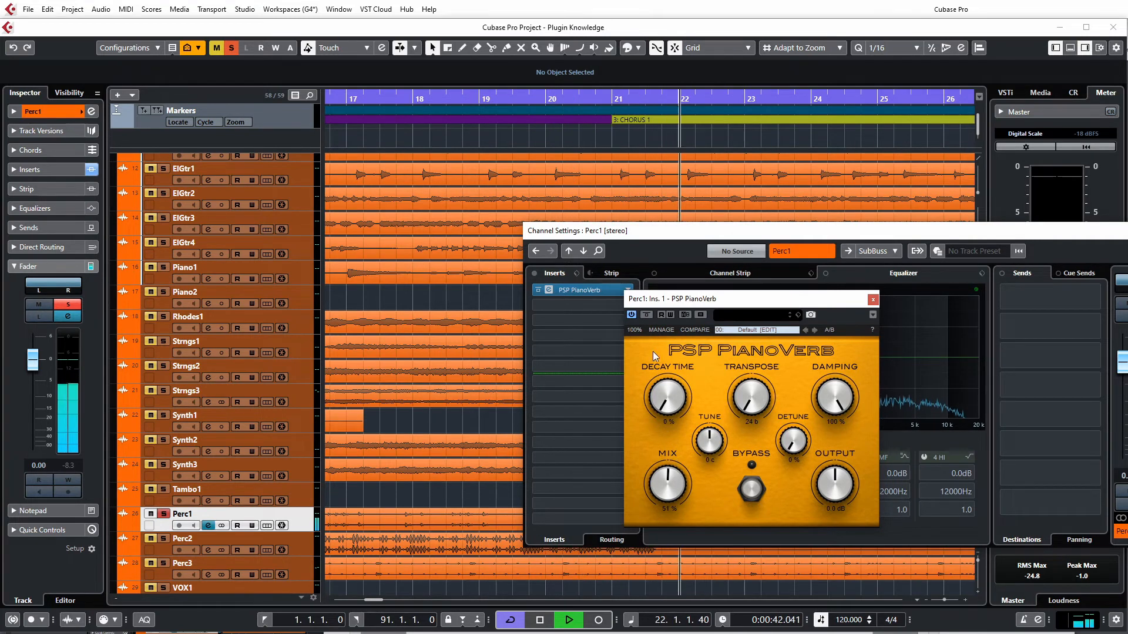
pyautogui.click(646, 318)
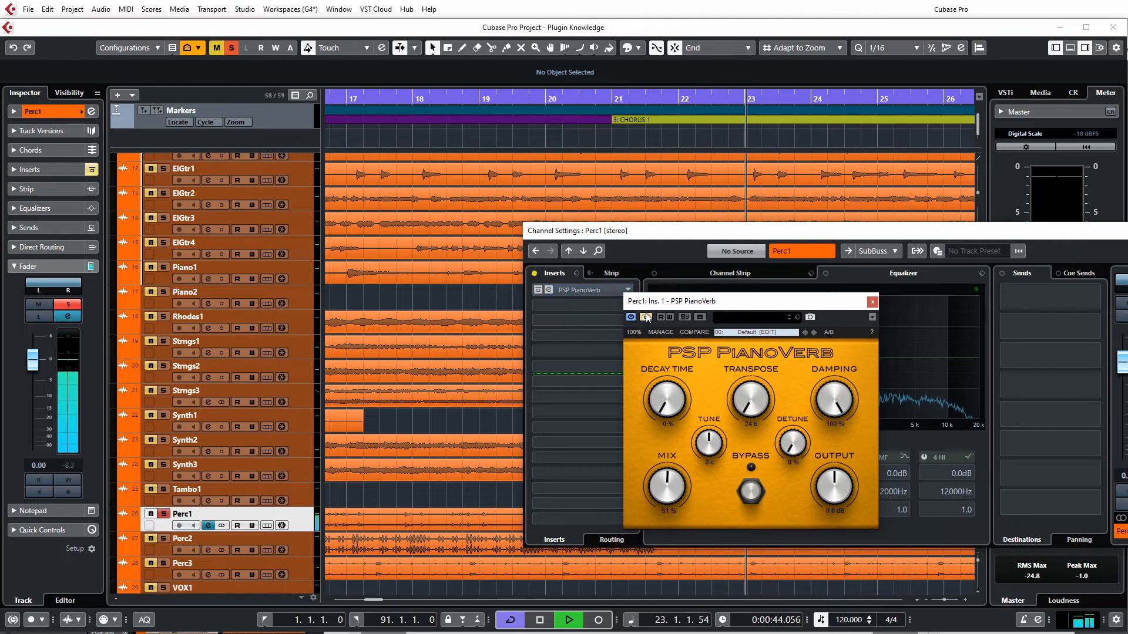
pyautogui.click(646, 318)
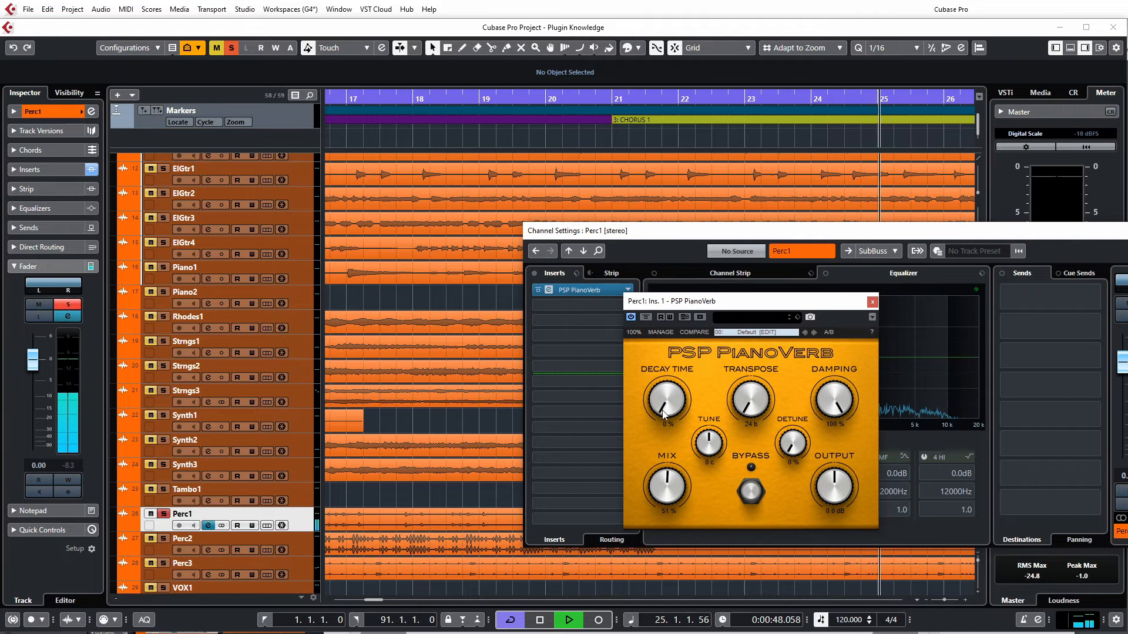
pyautogui.moveTo(688, 408); pyautogui.dragTo(669, 311)
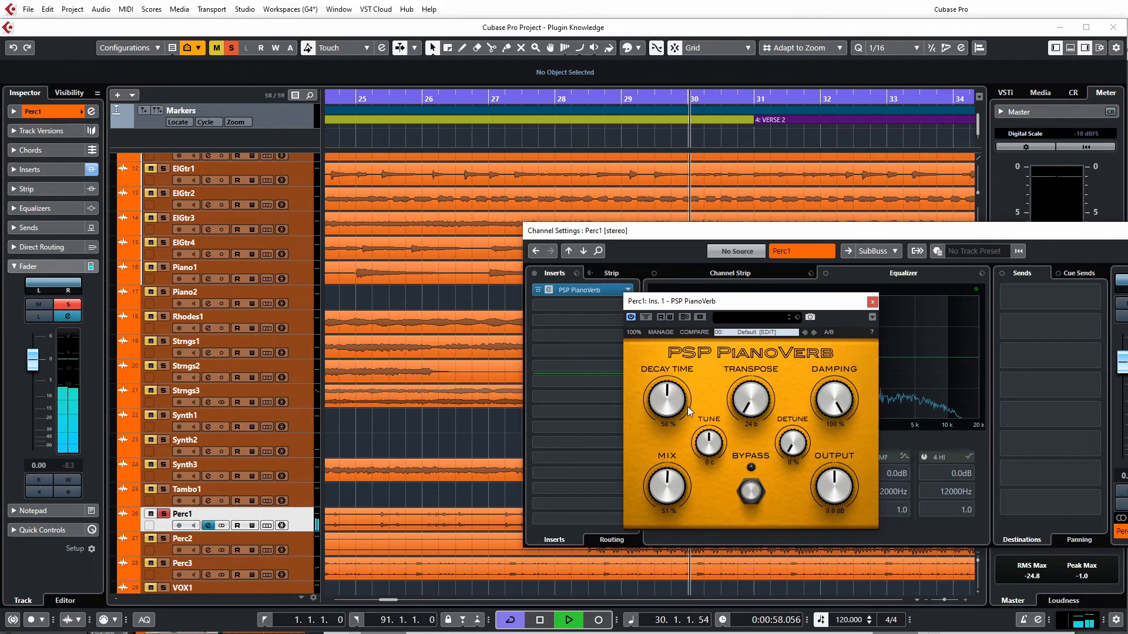
pyautogui.press('space')
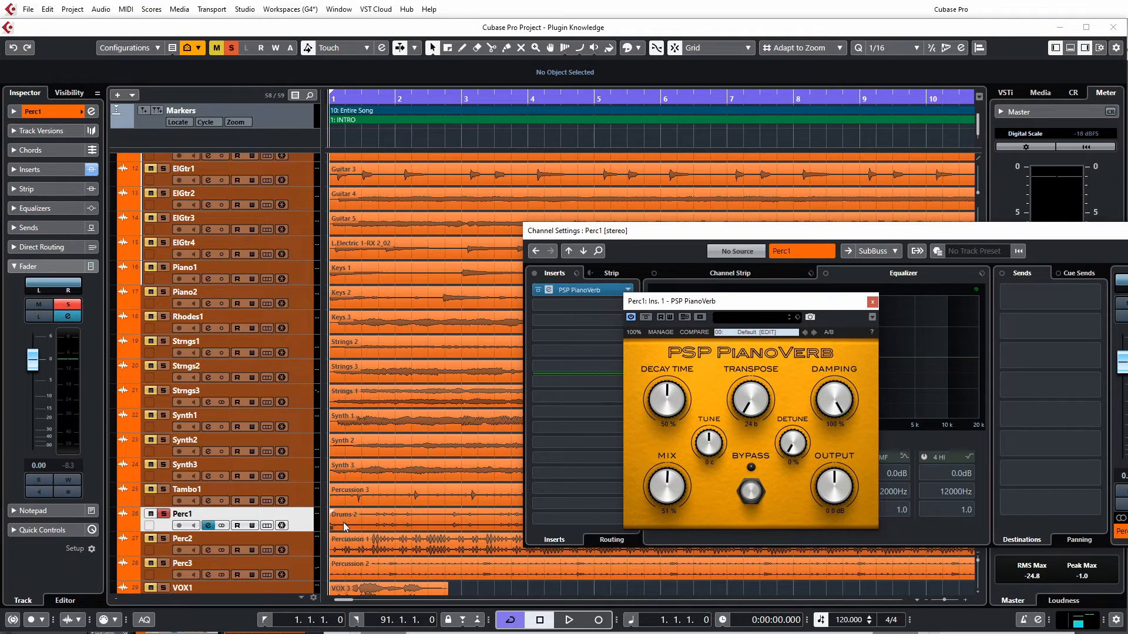
# Play Perc1 again and raise Output to 2.2 dB while comparing the level with PianoVerb bypassed and active
pyautogui.press('space')
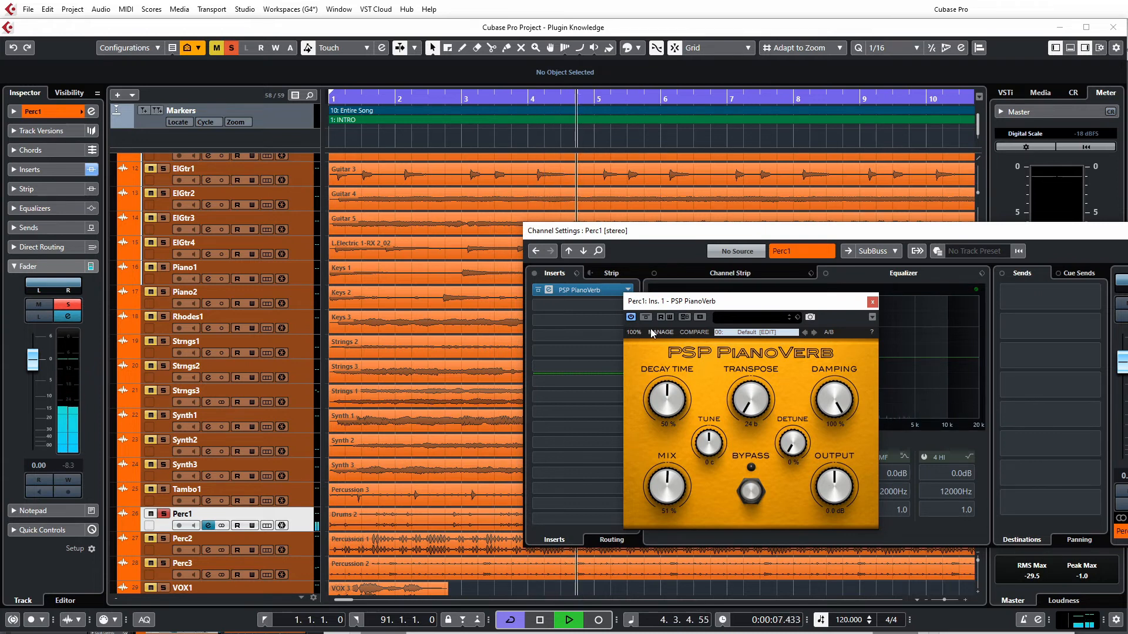
pyautogui.moveTo(826, 488); pyautogui.dragTo(827, 477)
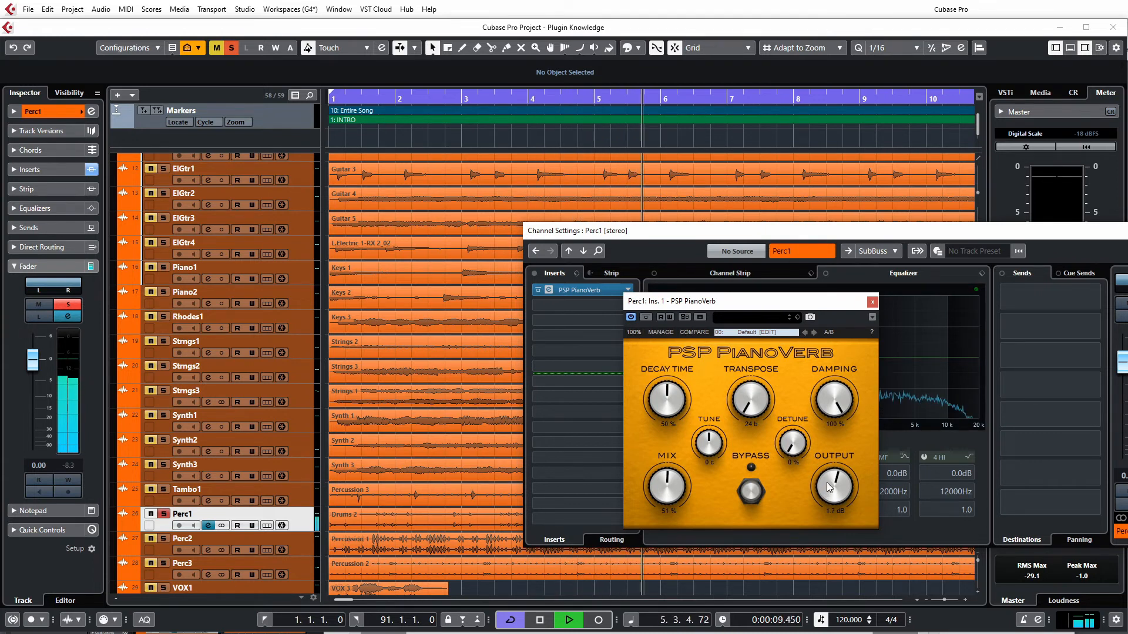
pyautogui.click(645, 319)
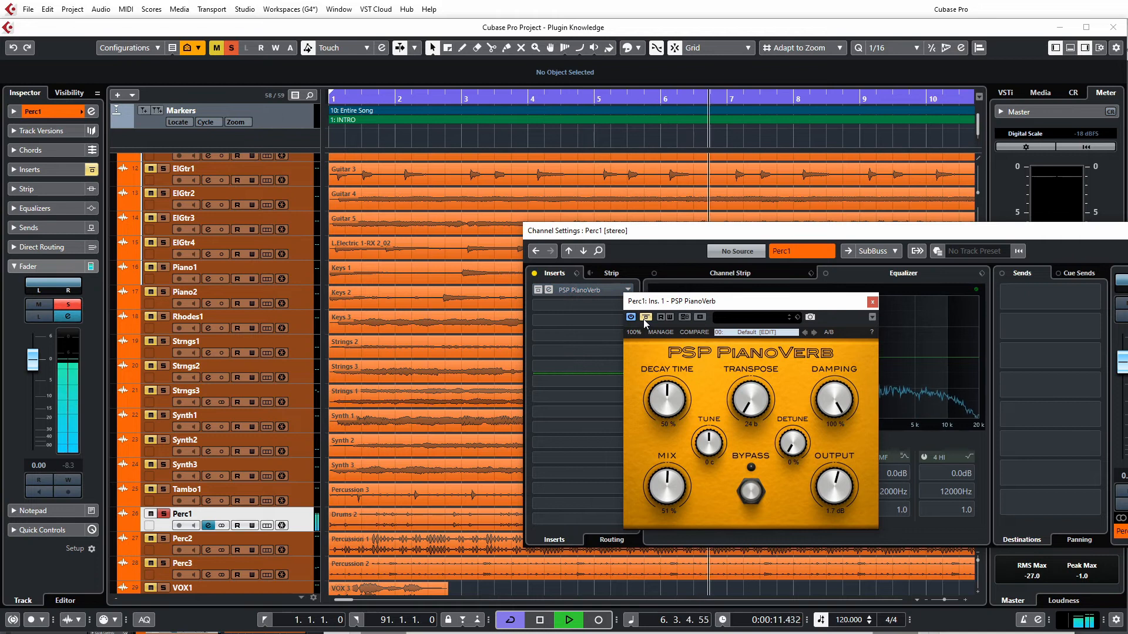
pyautogui.moveTo(837, 485); pyautogui.dragTo(838, 481)
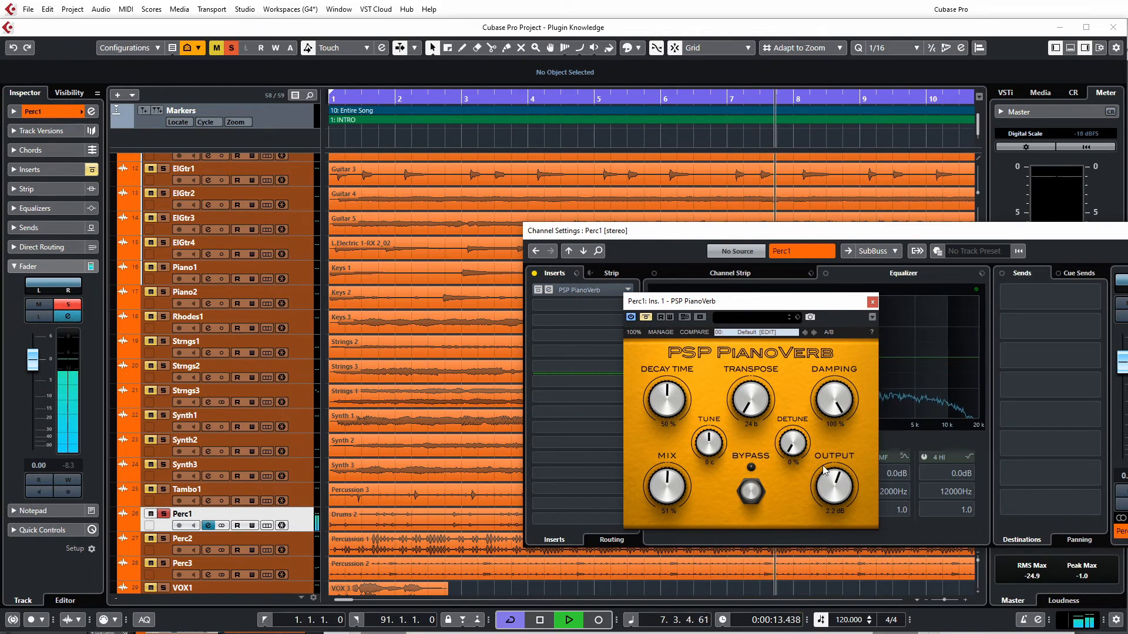
pyautogui.click(645, 318)
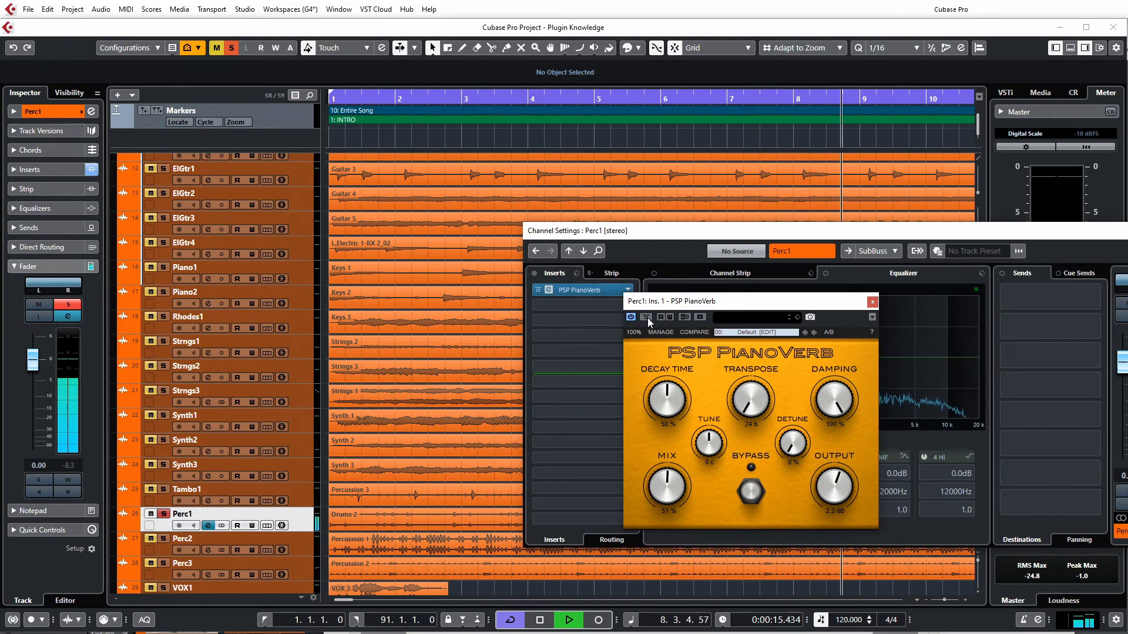
# Set Mix to 30% and Output to 3.8 dB, compare Perc1 with PianoVerb bypassed and active, and stop playback
pyautogui.moveTo(674, 489); pyautogui.dragTo(682, 524)
pyautogui.moveTo(835, 493); pyautogui.dragTo(833, 478)
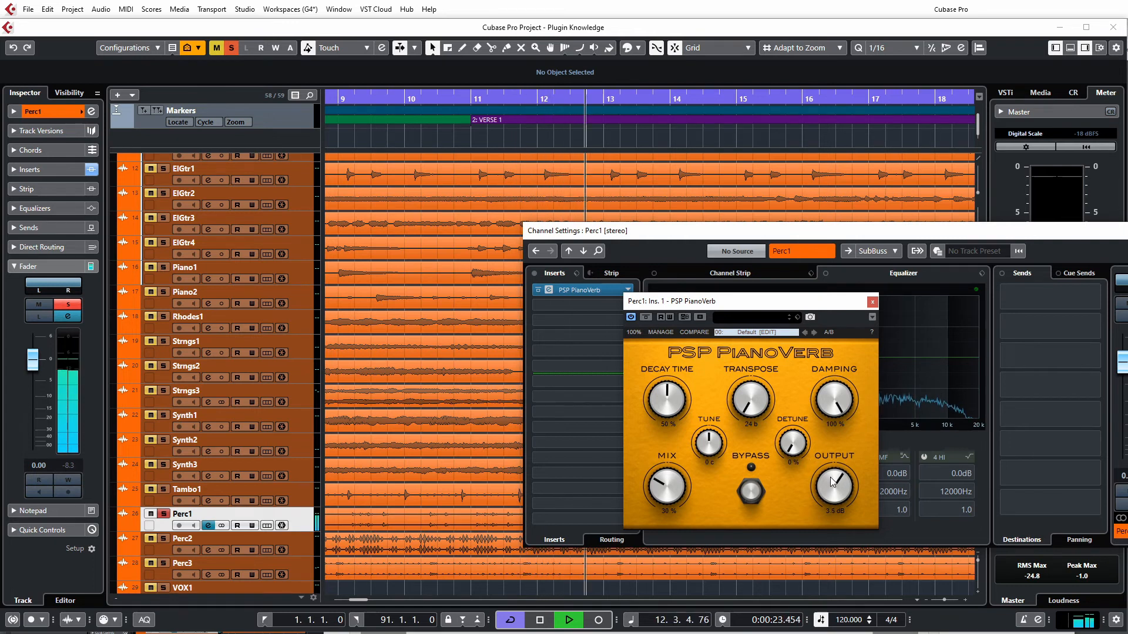
pyautogui.click(646, 317)
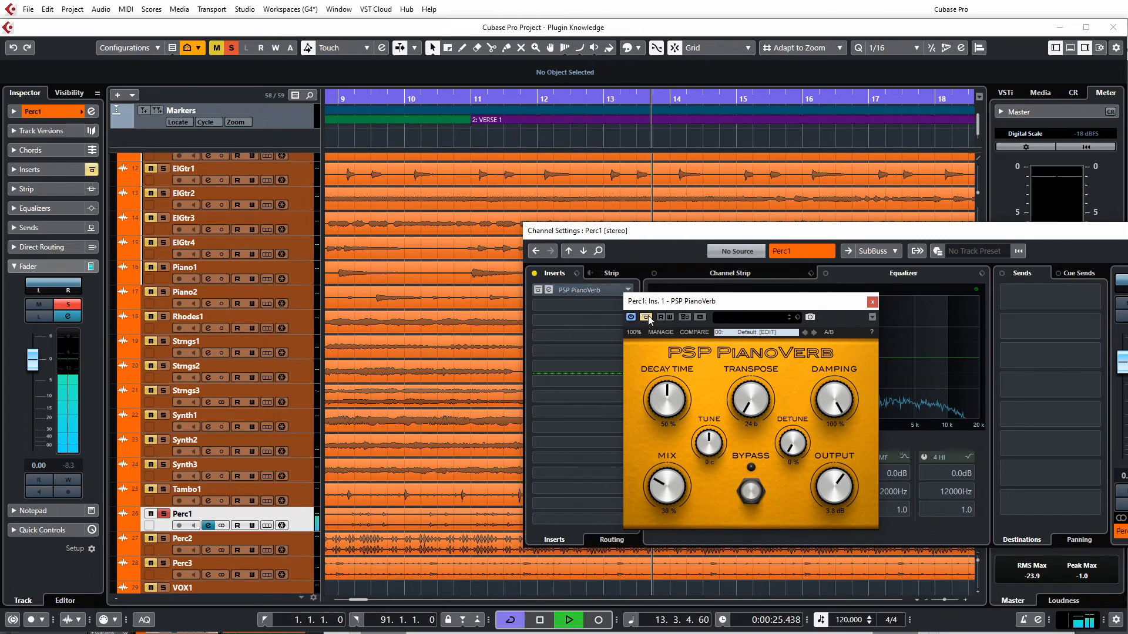
pyautogui.click(647, 318)
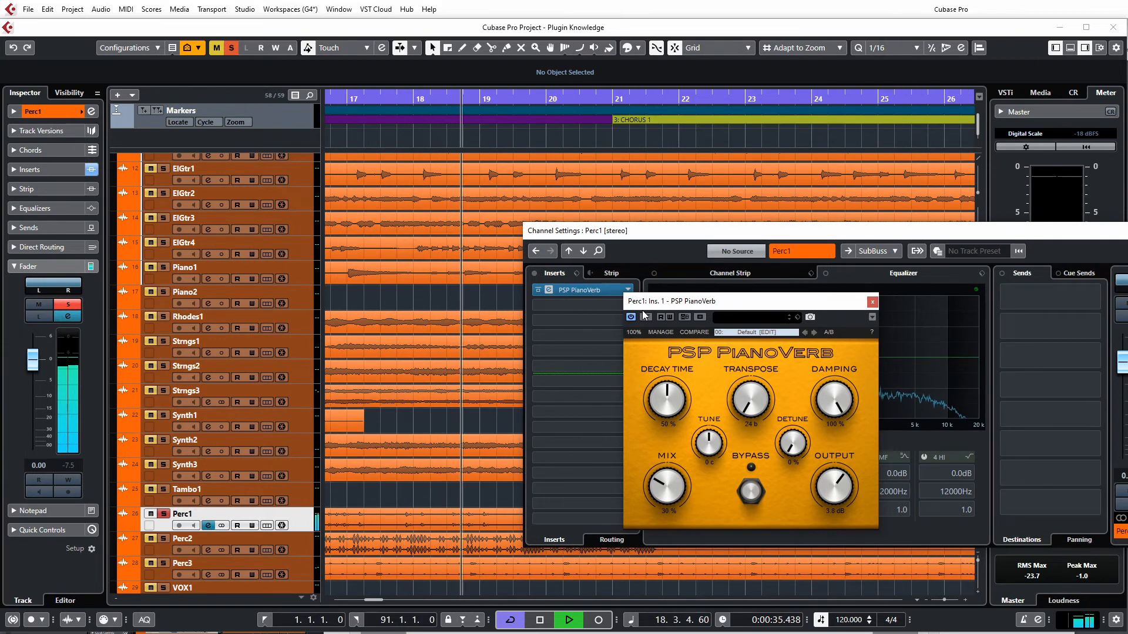
pyautogui.press('space')
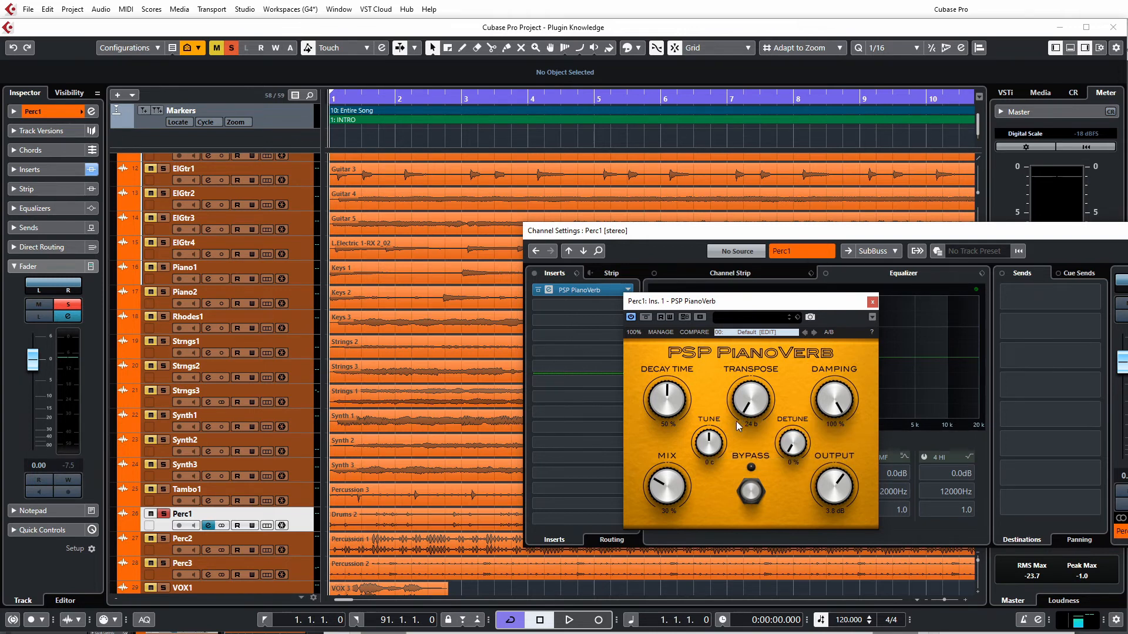
# Close Perc1's PianoVerb, solo and briefly play the Tambo1 track, and insert PSP PianoVerb in its first insert slot
pyautogui.click(872, 302)
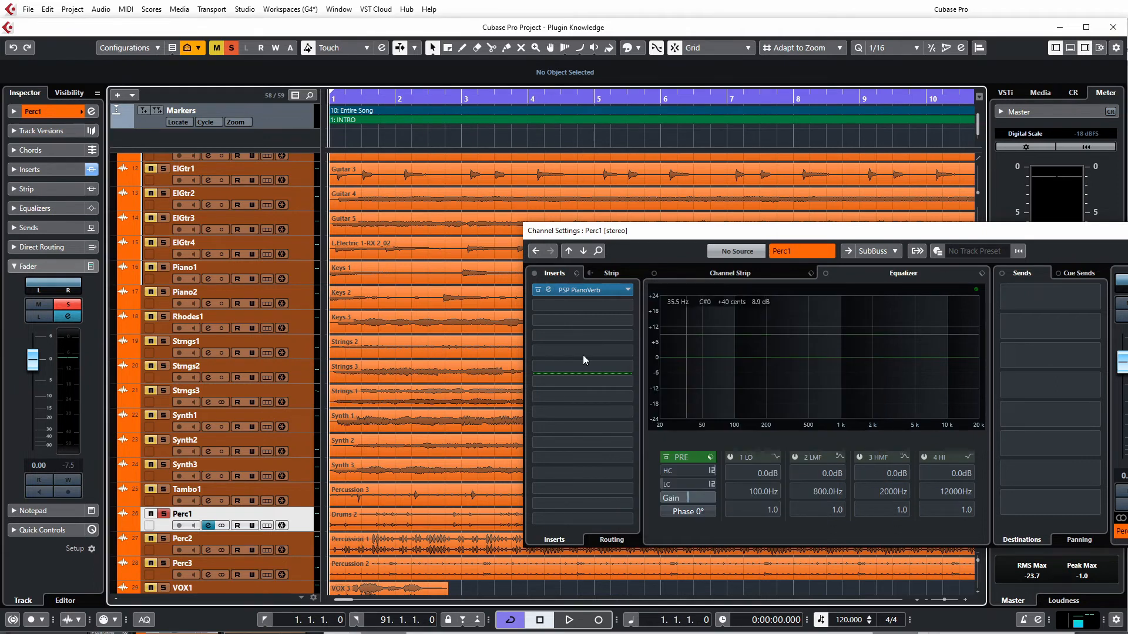
pyautogui.click(167, 500)
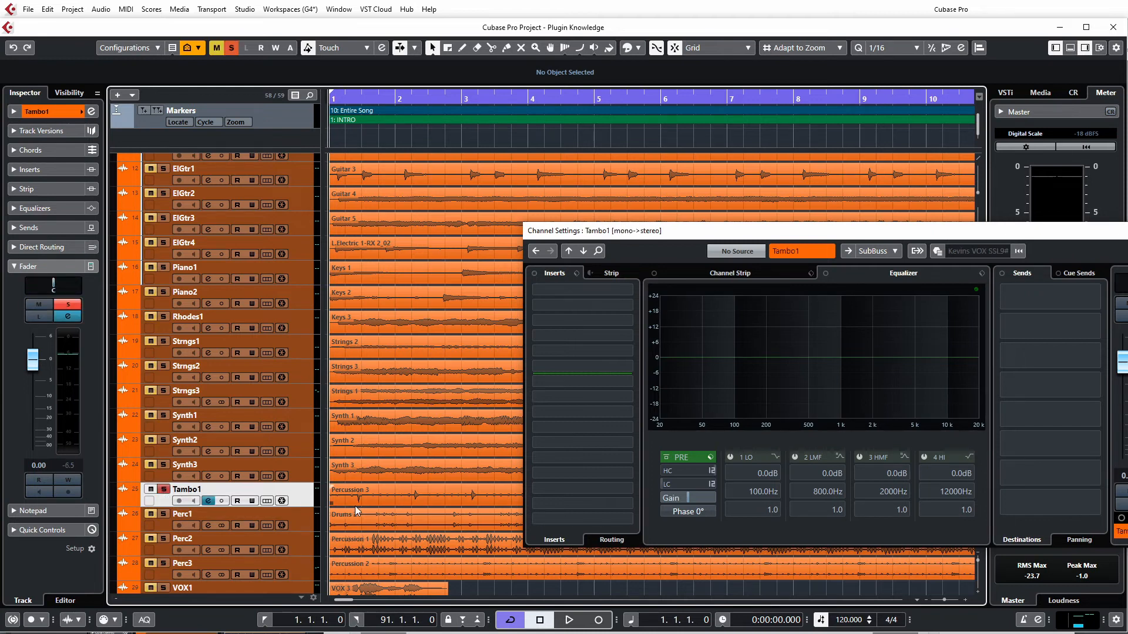
pyautogui.press('space')
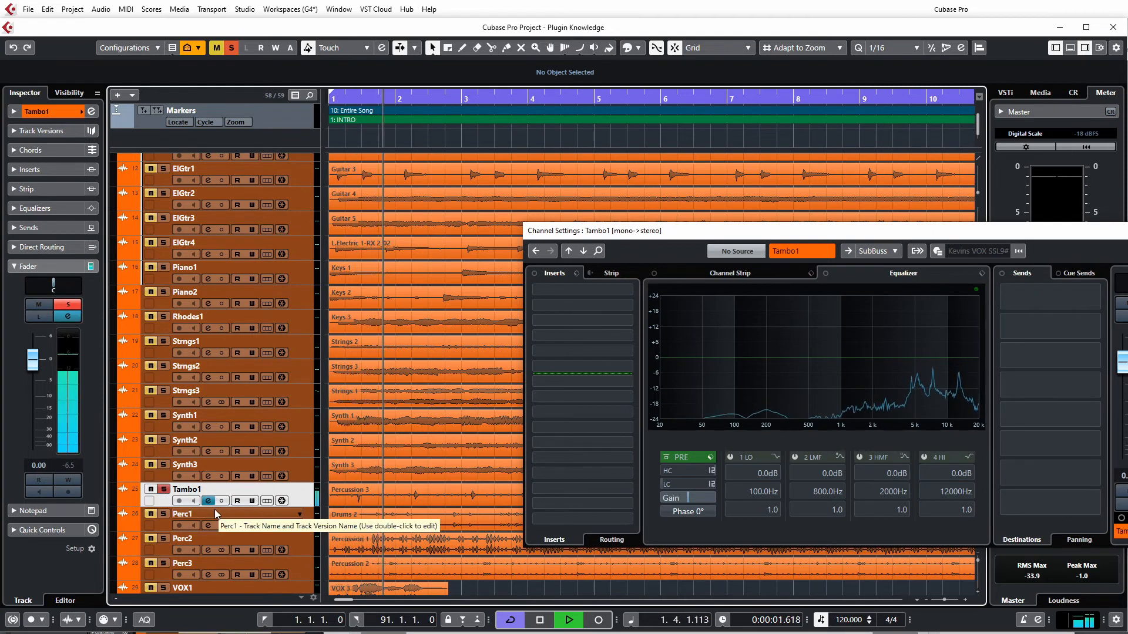
pyautogui.press('space')
pyautogui.click(626, 290)
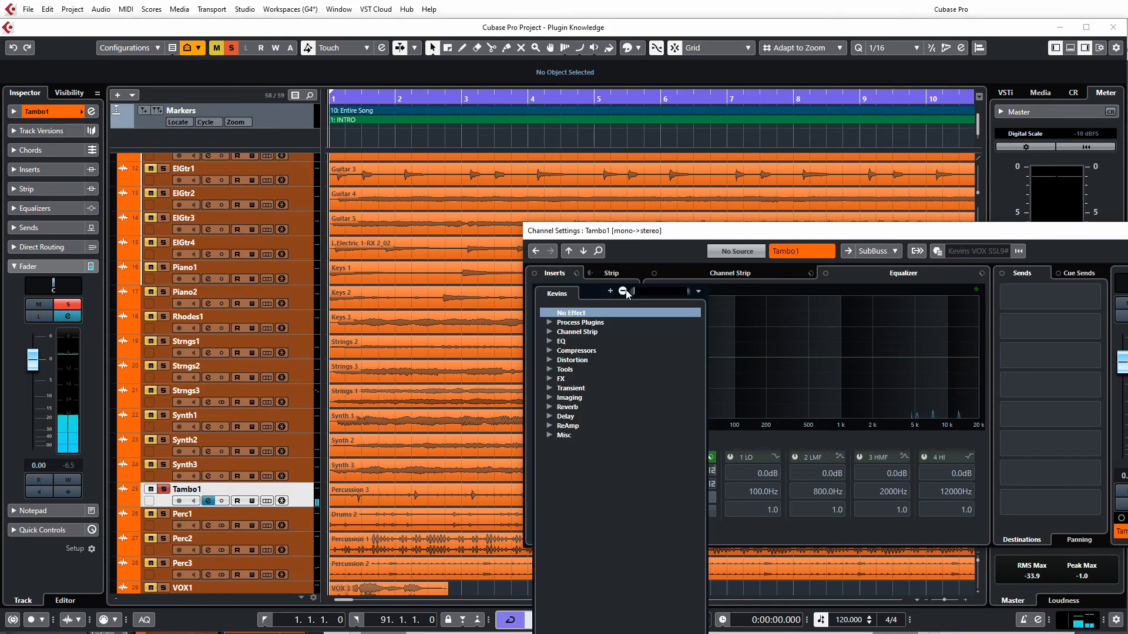
pyautogui.write('psp')
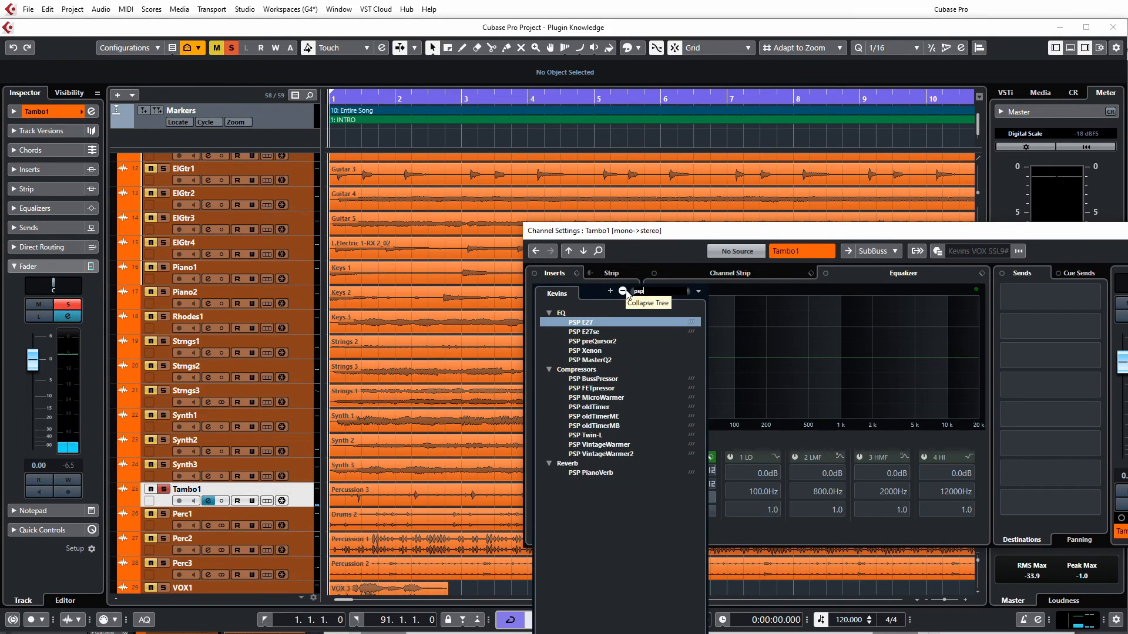
pyautogui.click(590, 475)
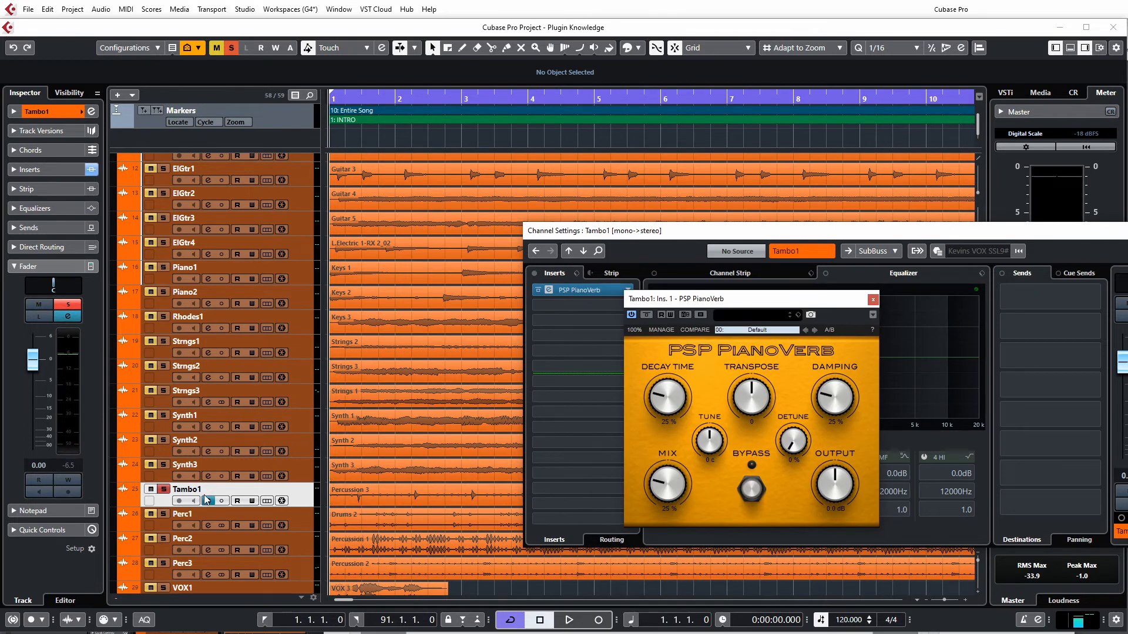
# While Tambo1 plays, set Mix 36%, Transpose 24# and Decay Time 74% and finally 100%, and bypass PianoVerb to compare
pyautogui.press('space')
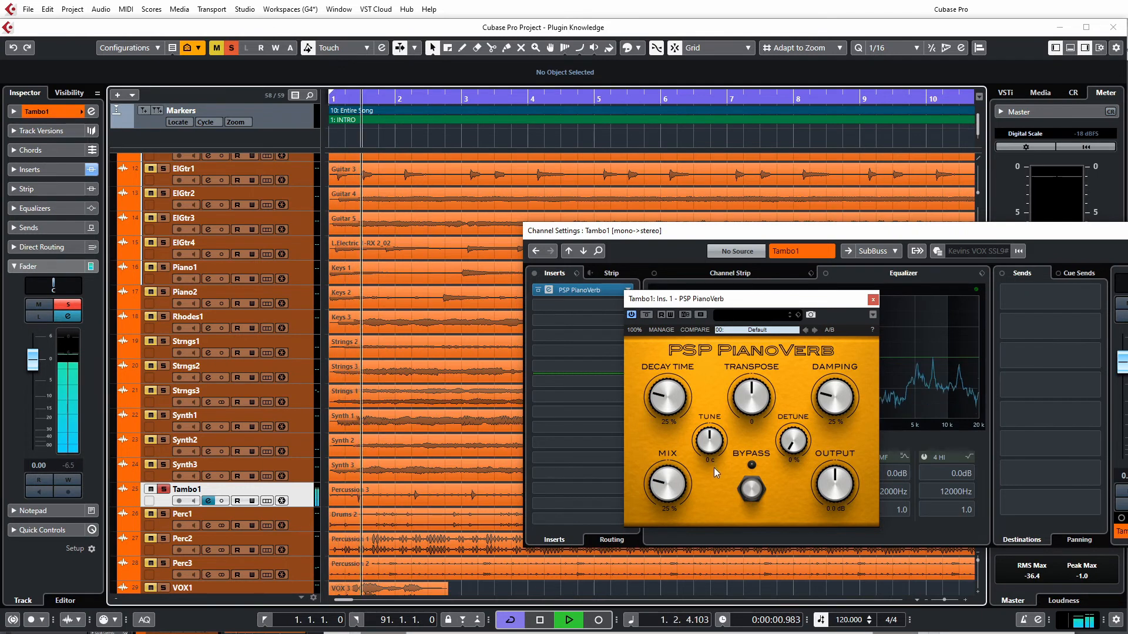
pyautogui.moveTo(661, 488); pyautogui.dragTo(661, 474)
pyautogui.moveTo(666, 397); pyautogui.dragTo(682, 340)
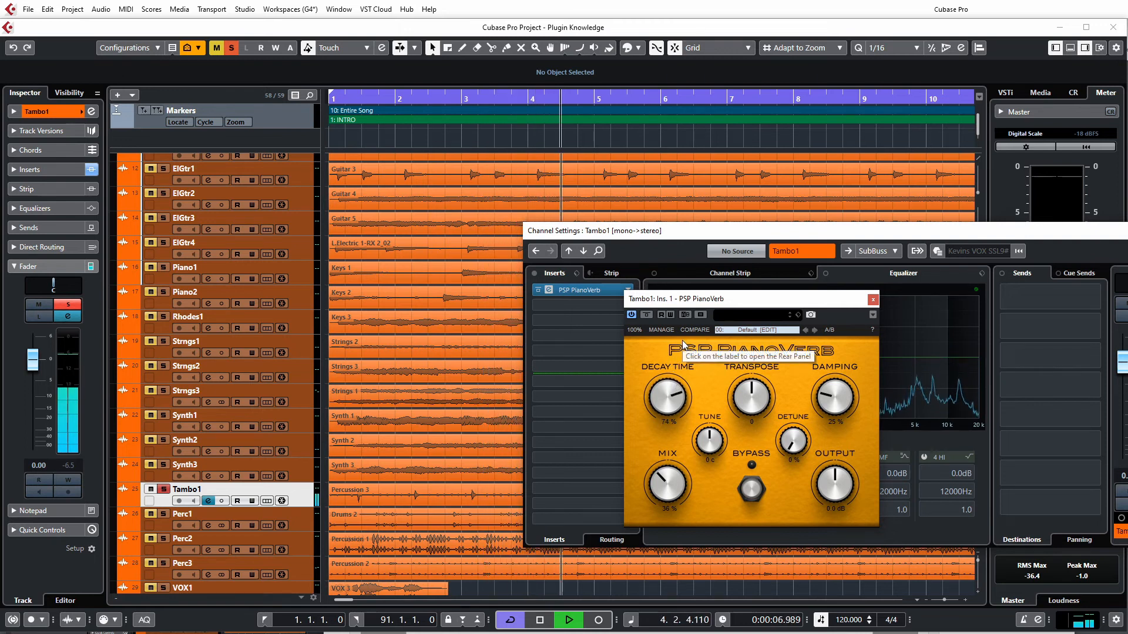
pyautogui.moveTo(766, 403); pyautogui.dragTo(781, 309)
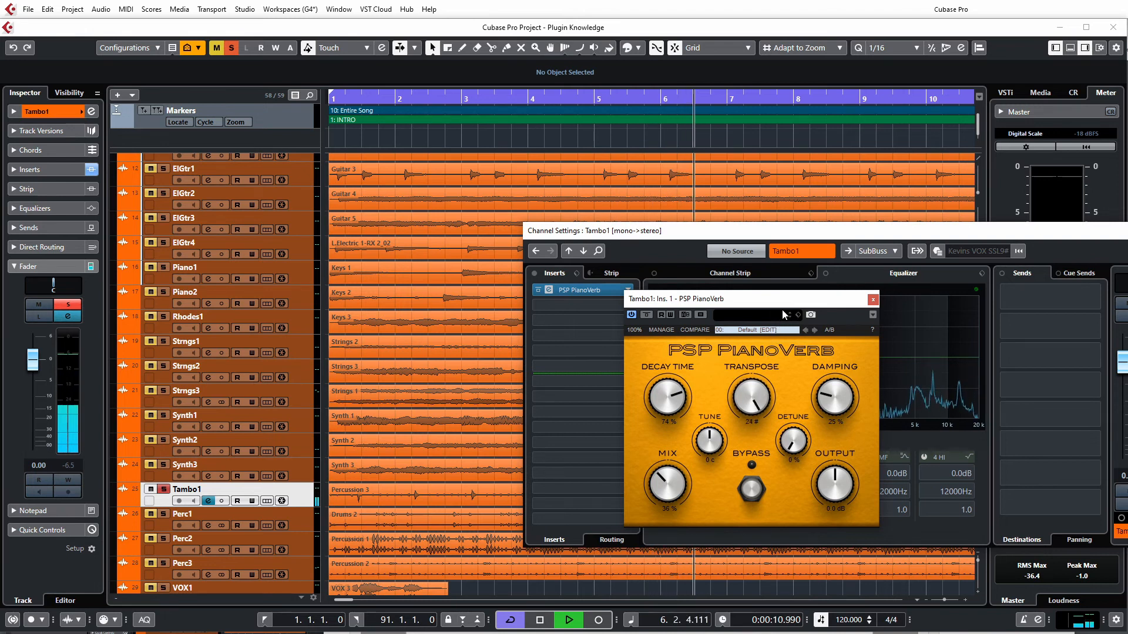
pyautogui.moveTo(684, 392); pyautogui.dragTo(676, 382)
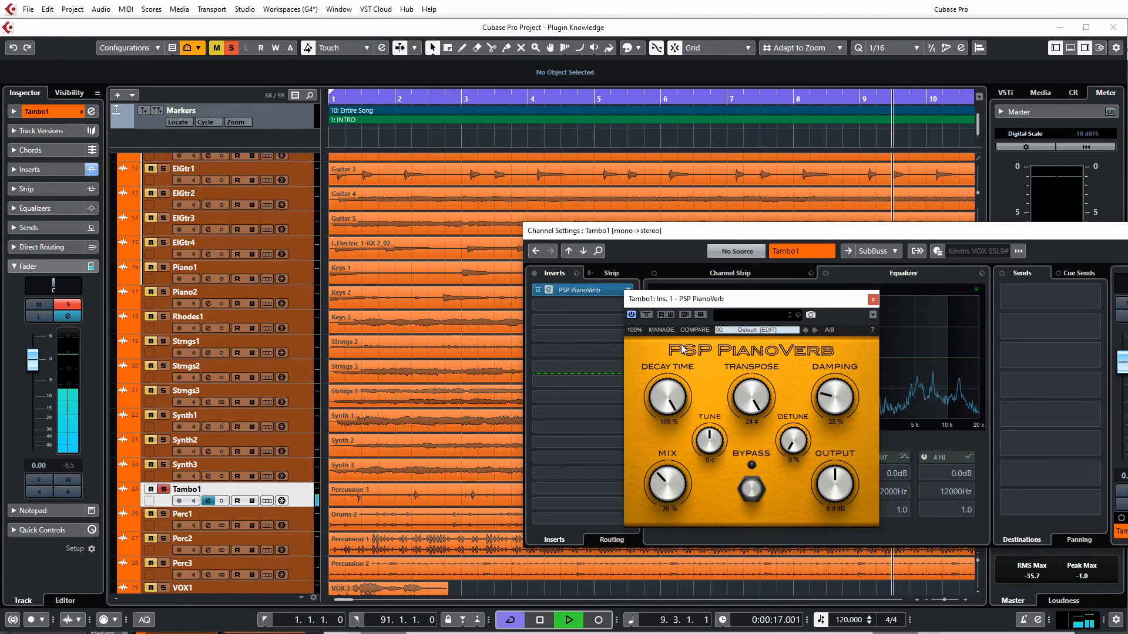
pyautogui.click(647, 315)
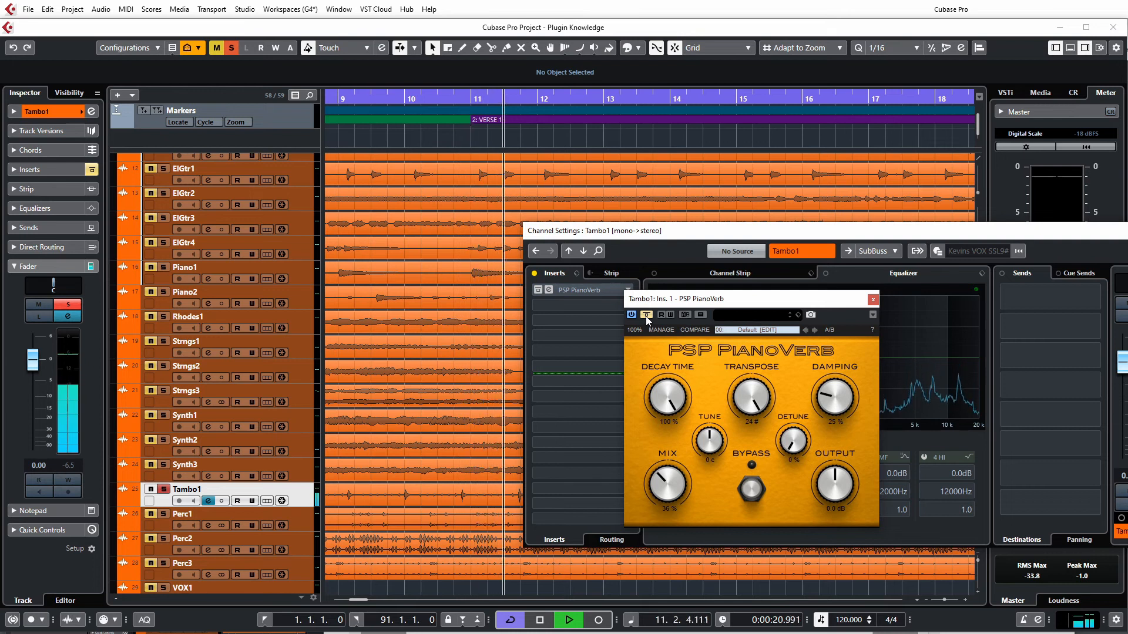
# Reactivate PianoVerb on Tambo1, audition the track with Mix at 100%, and set Decay Time to 90%
pyautogui.click(646, 315)
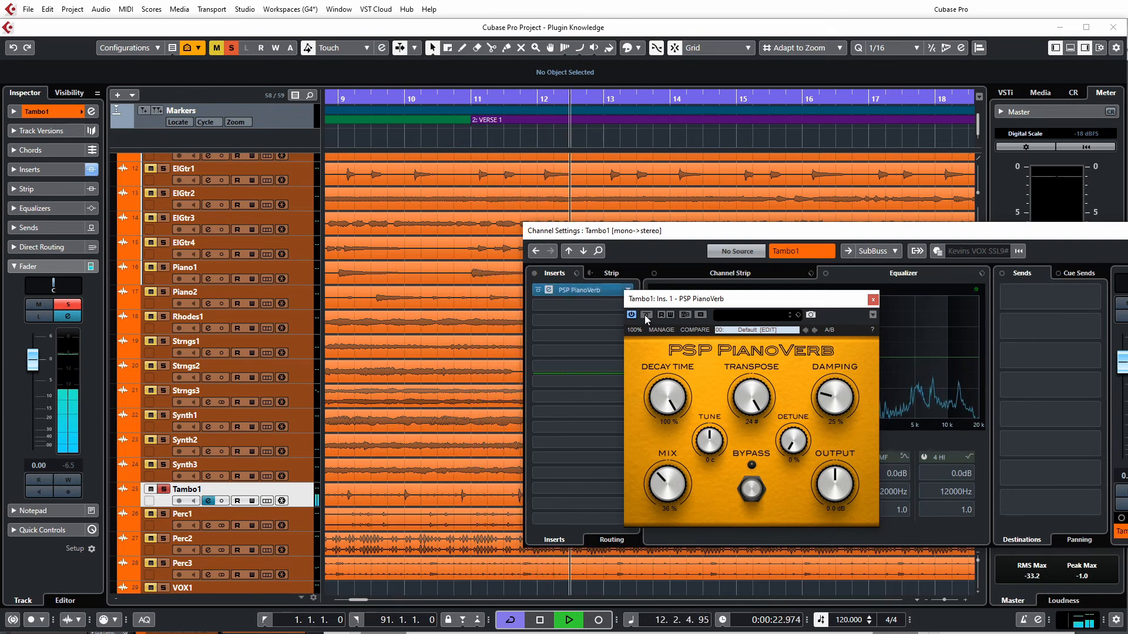
pyautogui.moveTo(669, 486); pyautogui.dragTo(682, 368)
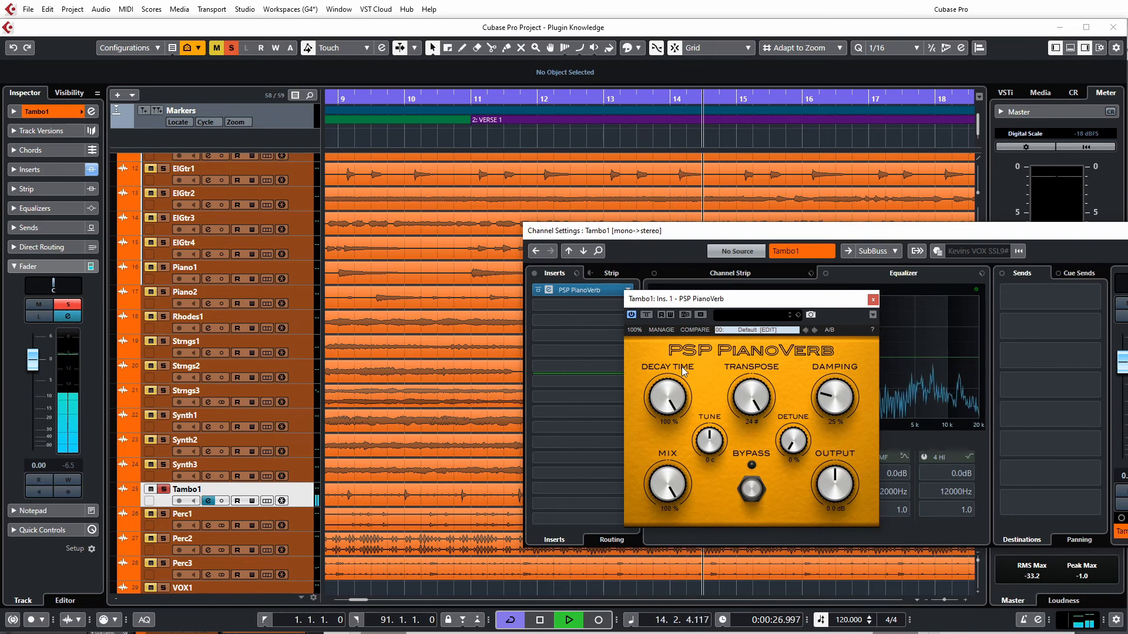
pyautogui.press('space')
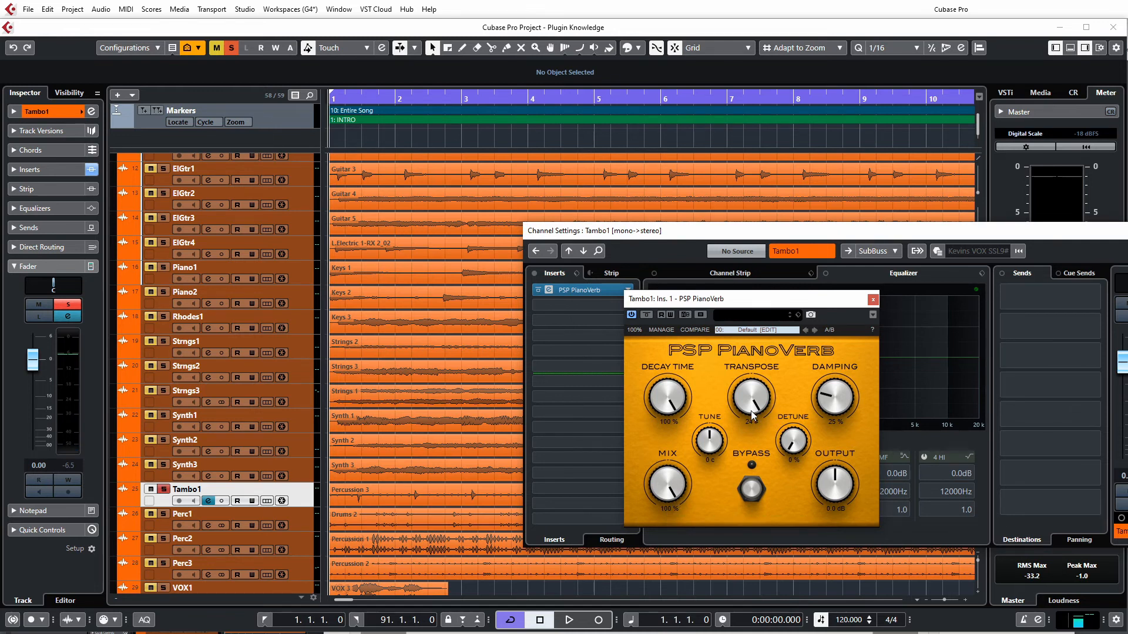
pyautogui.press('space')
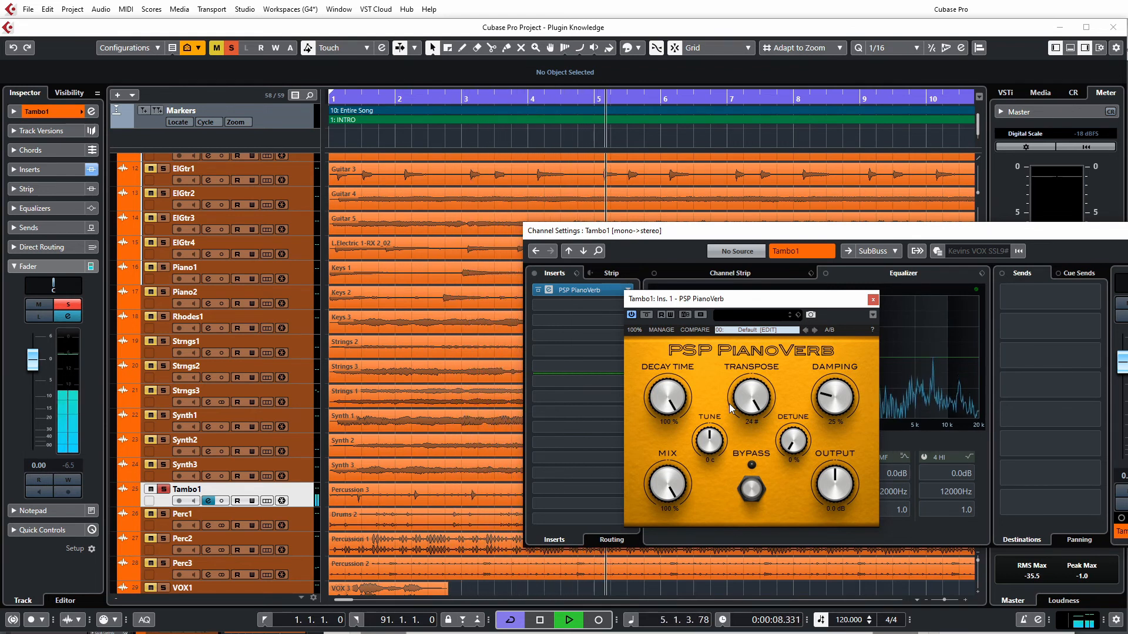
pyautogui.press('space')
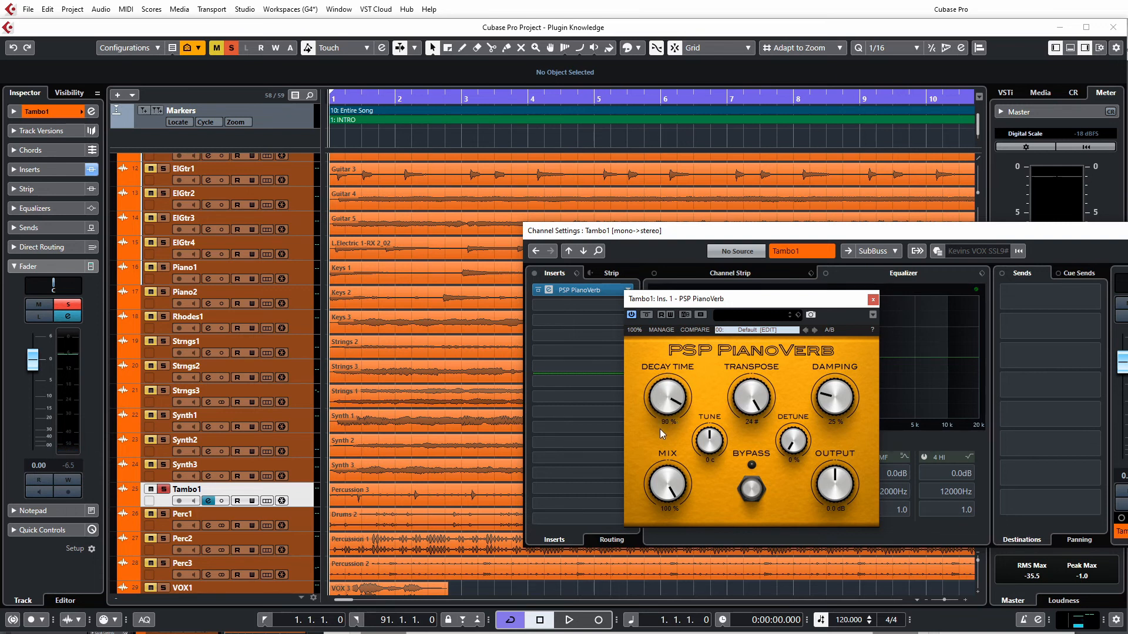
# While Tambo1 plays, set Mix to 54%, Damping to 37% and finally Mix to 64%, and stop playback
pyautogui.press('space')
pyautogui.moveTo(663, 481); pyautogui.dragTo(667, 566)
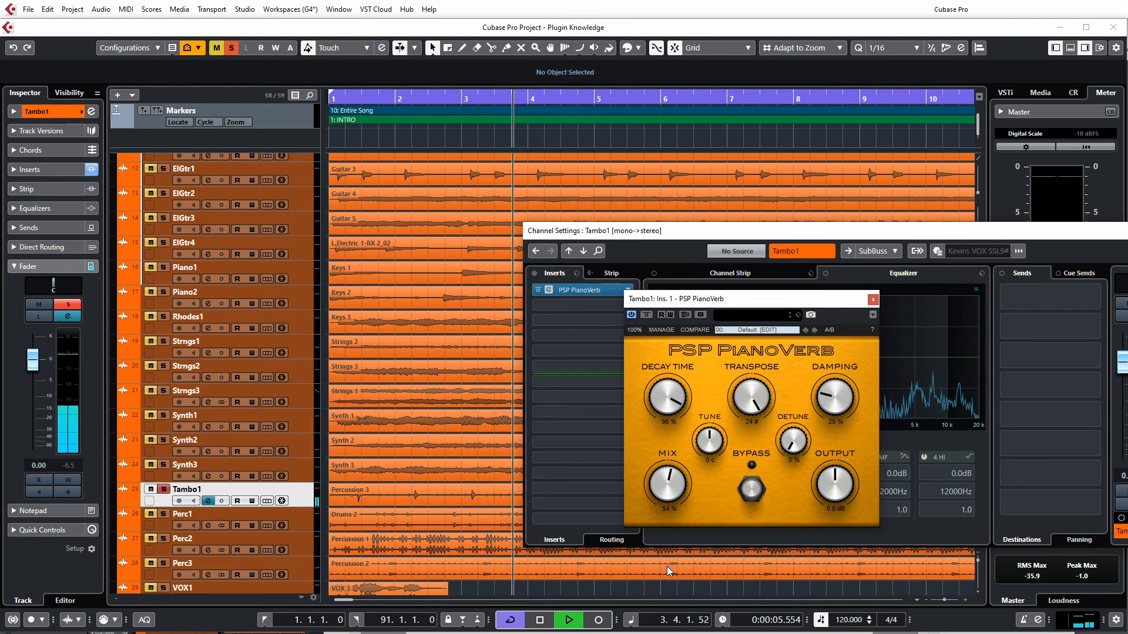
pyautogui.moveTo(827, 412); pyautogui.dragTo(827, 389)
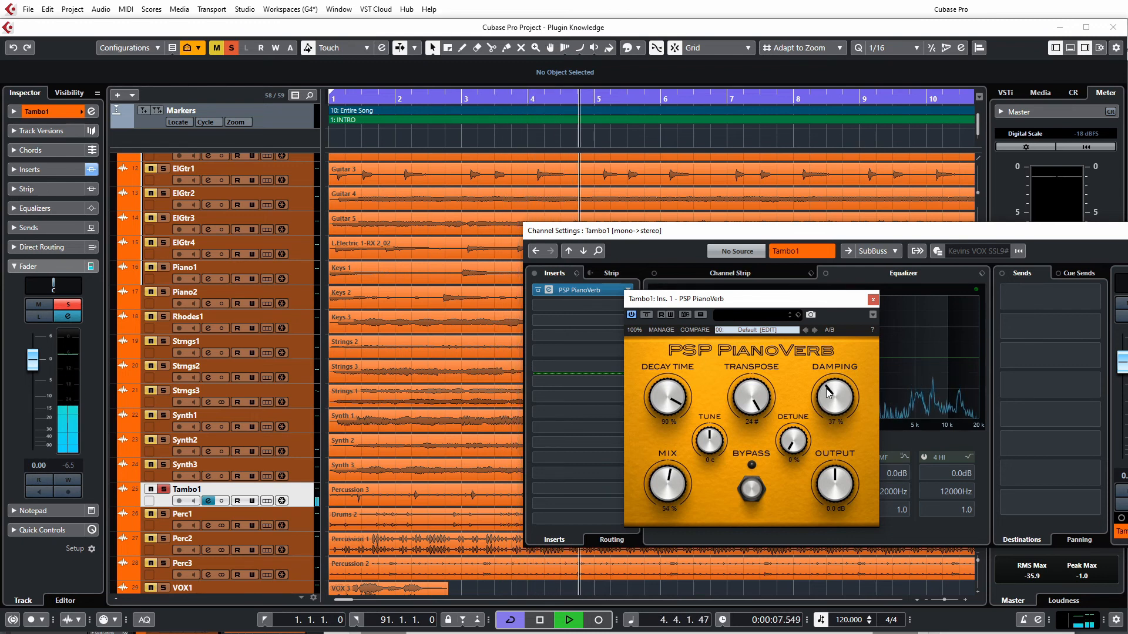
pyautogui.moveTo(674, 481)
pyautogui.mouseDown()
pyautogui.moveTo(673, 490)
pyautogui.moveTo(673, 465)
pyautogui.mouseUp()
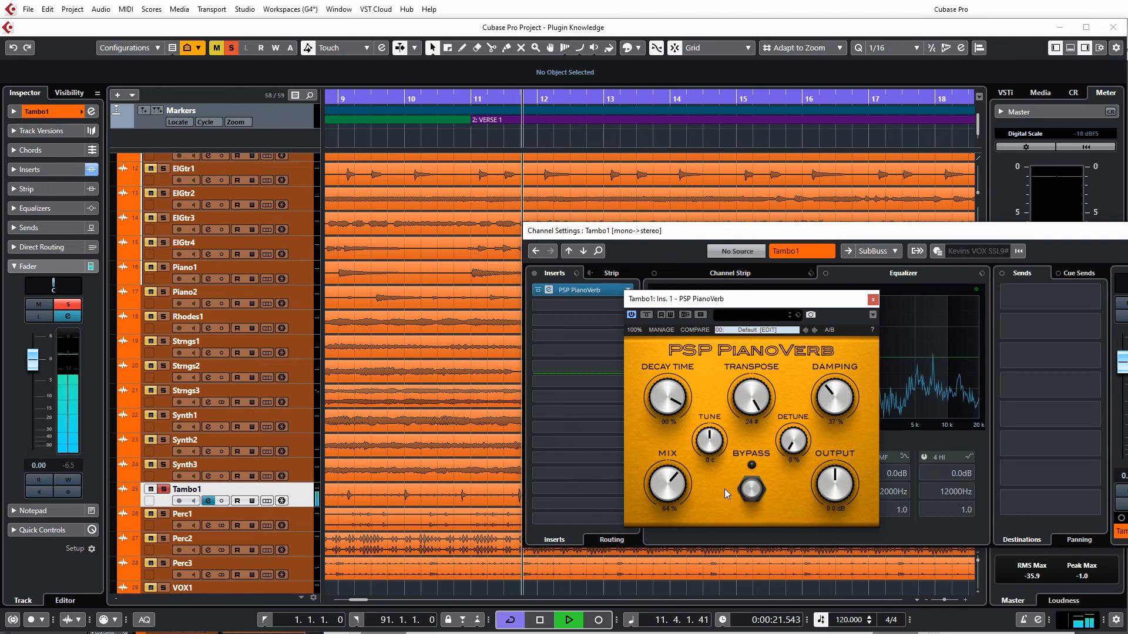
pyautogui.press('space')
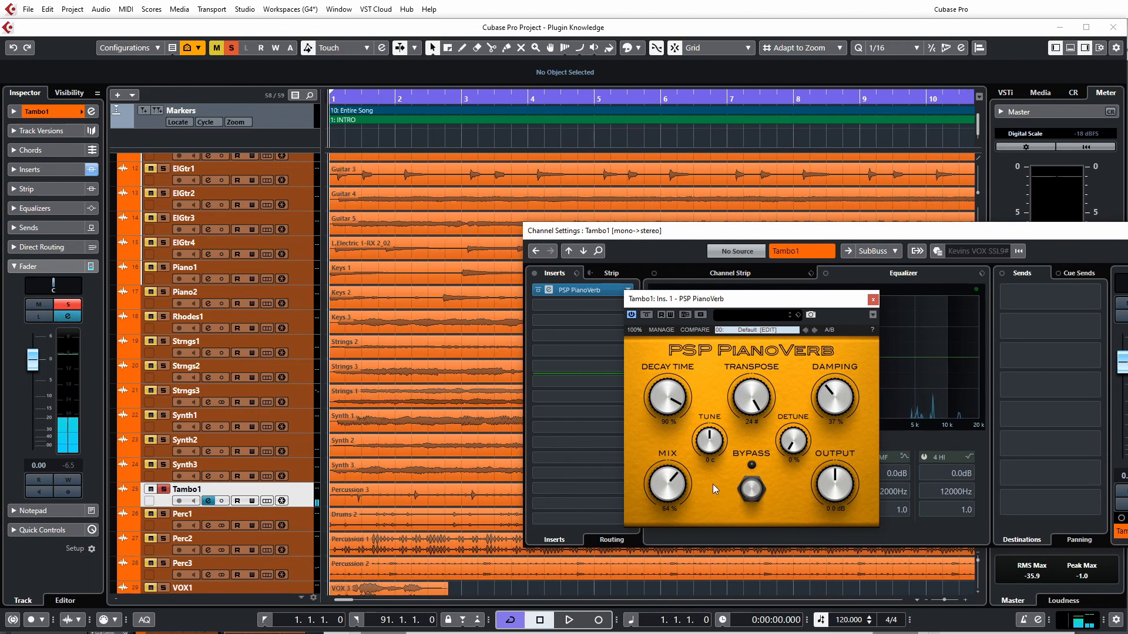